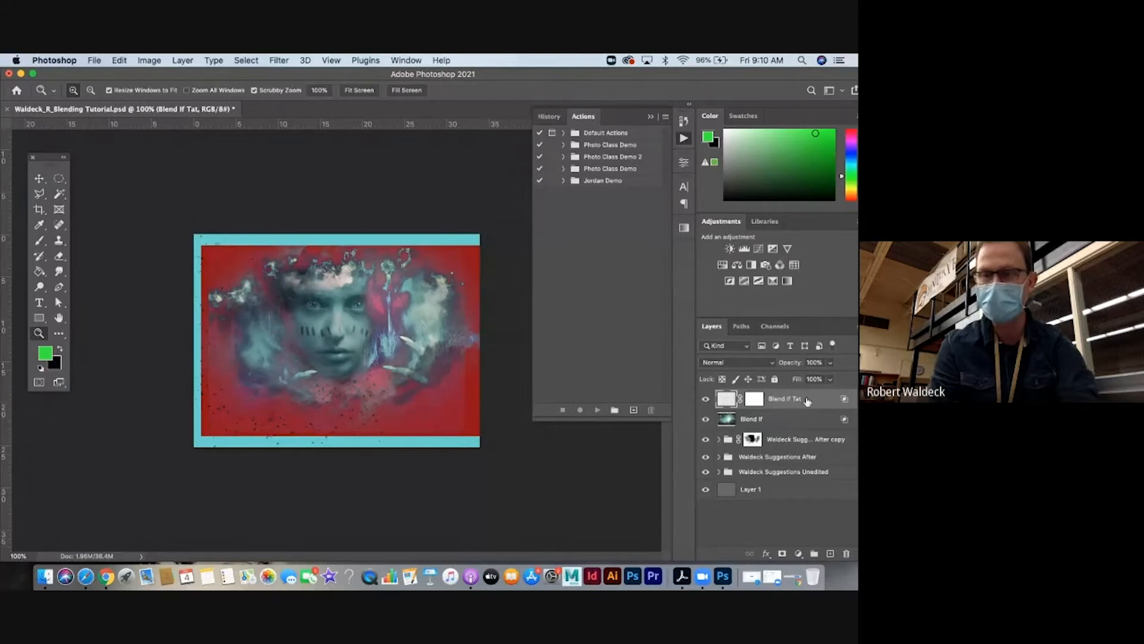
Hide the Blend If Tat layer, the Blend If layer and the masked Suggestions After copy group.
left_click(705, 399)
left_click(705, 419)
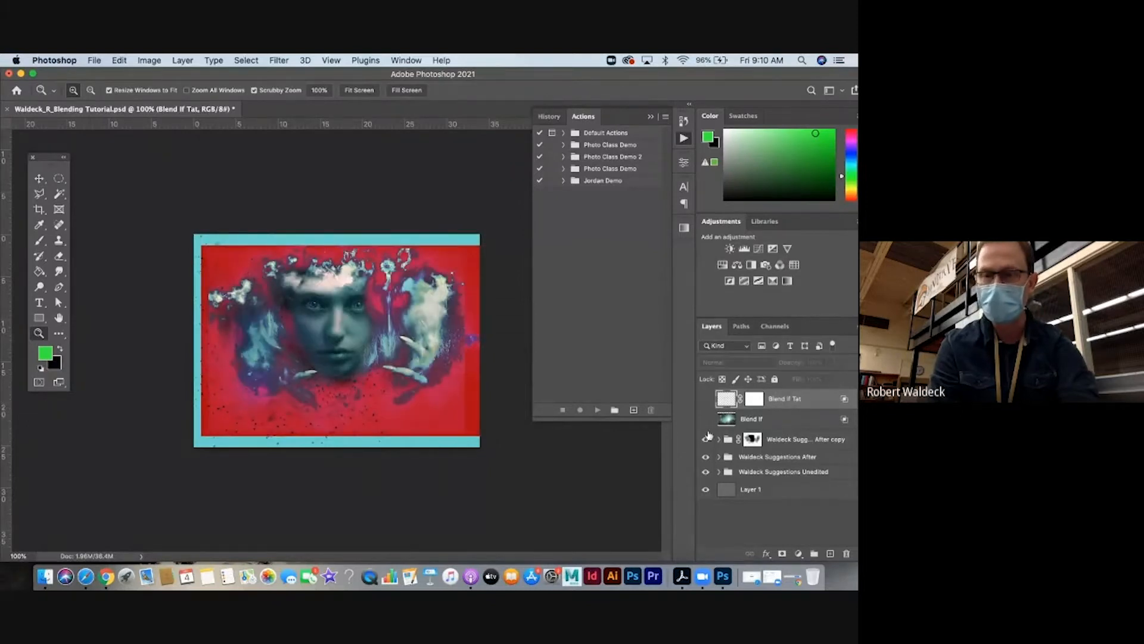
left_click(719, 440)
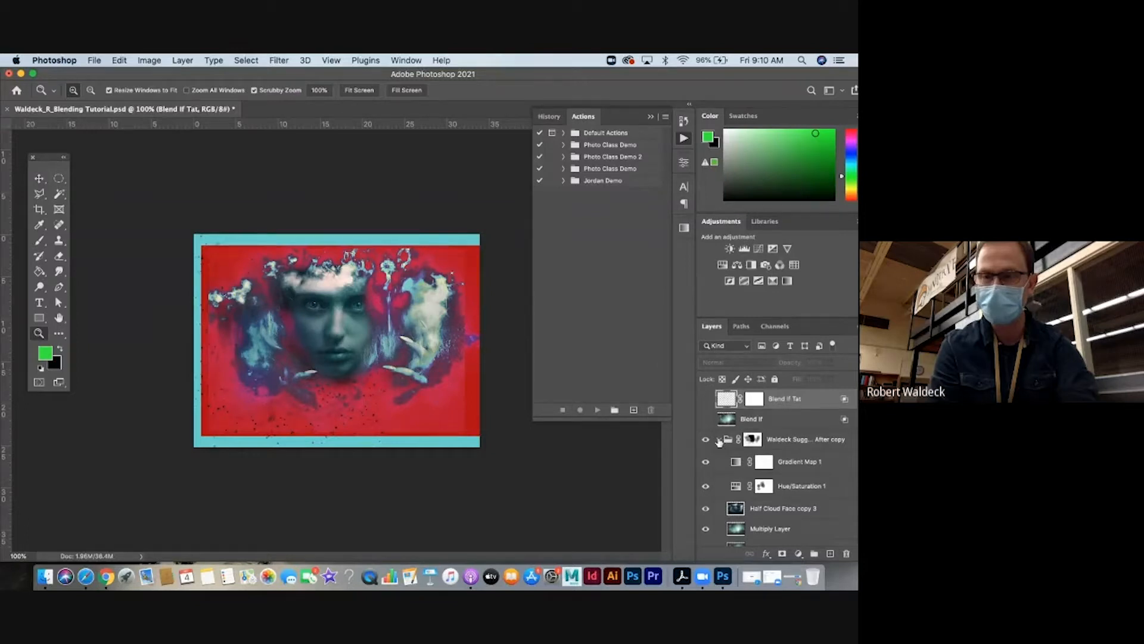
left_click(719, 439)
left_click(706, 441)
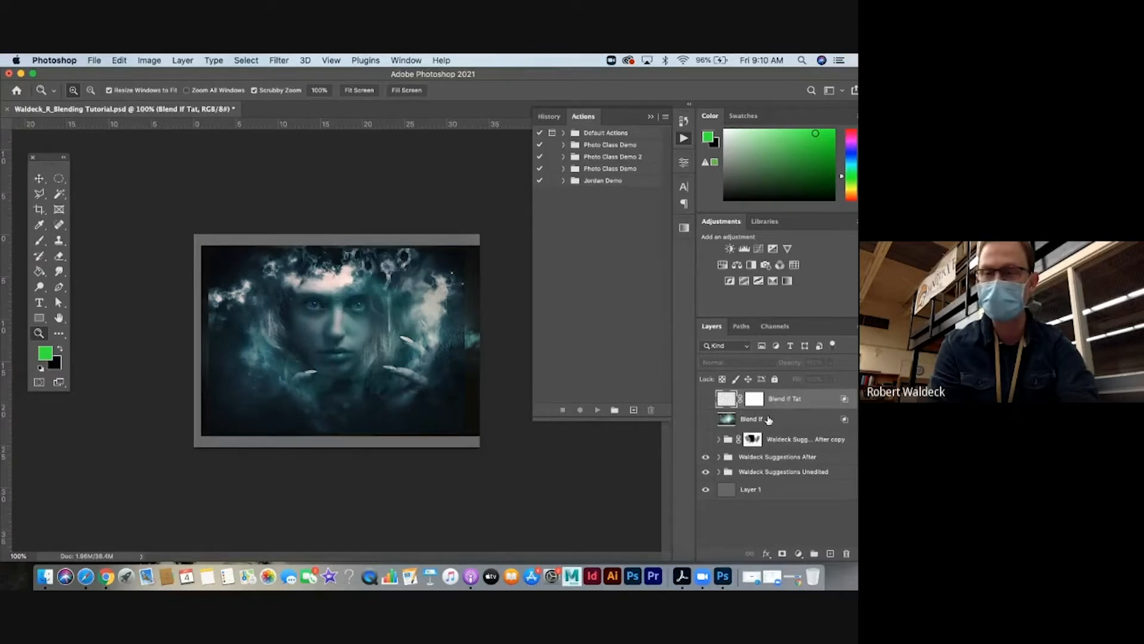
Expand the Suggestions After group, hide its Half Cloud Face copy 3 and Multiply Layer, and select the Softlight Layer.
left_click(719, 457)
scroll(728, 465, "down", 1)
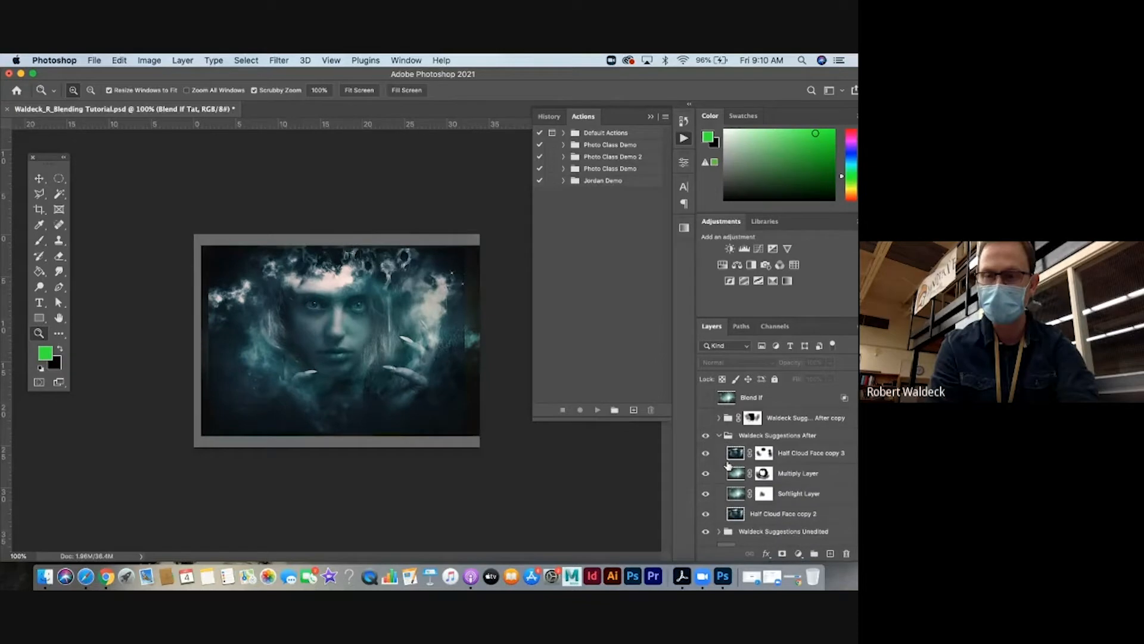
left_click(705, 454)
left_click(703, 473)
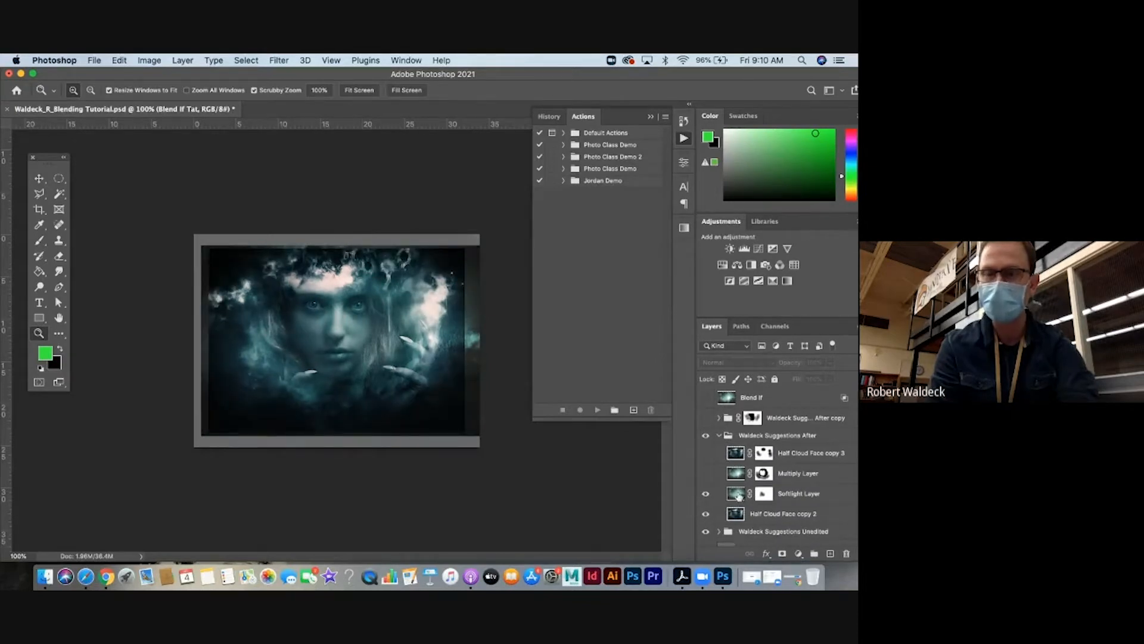
left_click(787, 494)
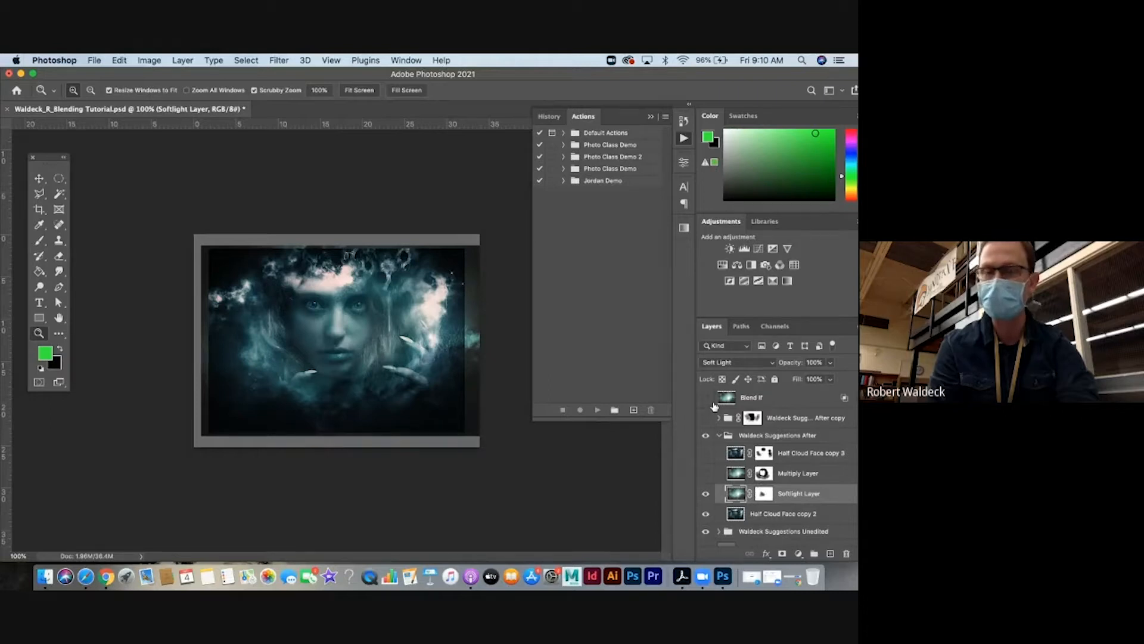
Collapse the Suggestions After group and hide it.
left_click(706, 435)
left_click(706, 436)
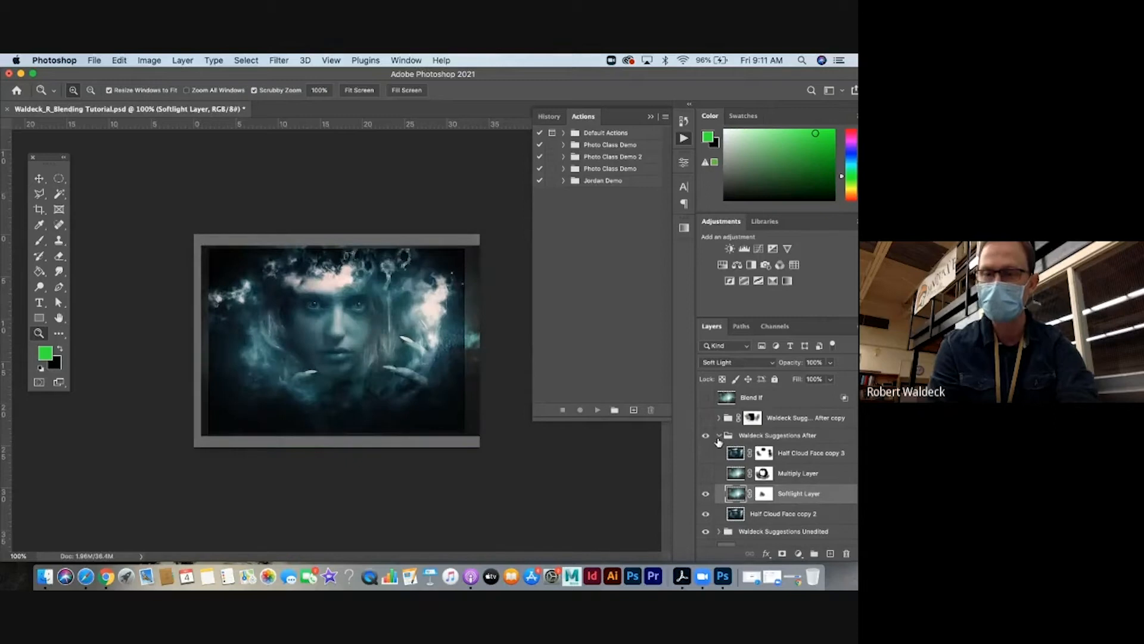
left_click(719, 437)
left_click(706, 456)
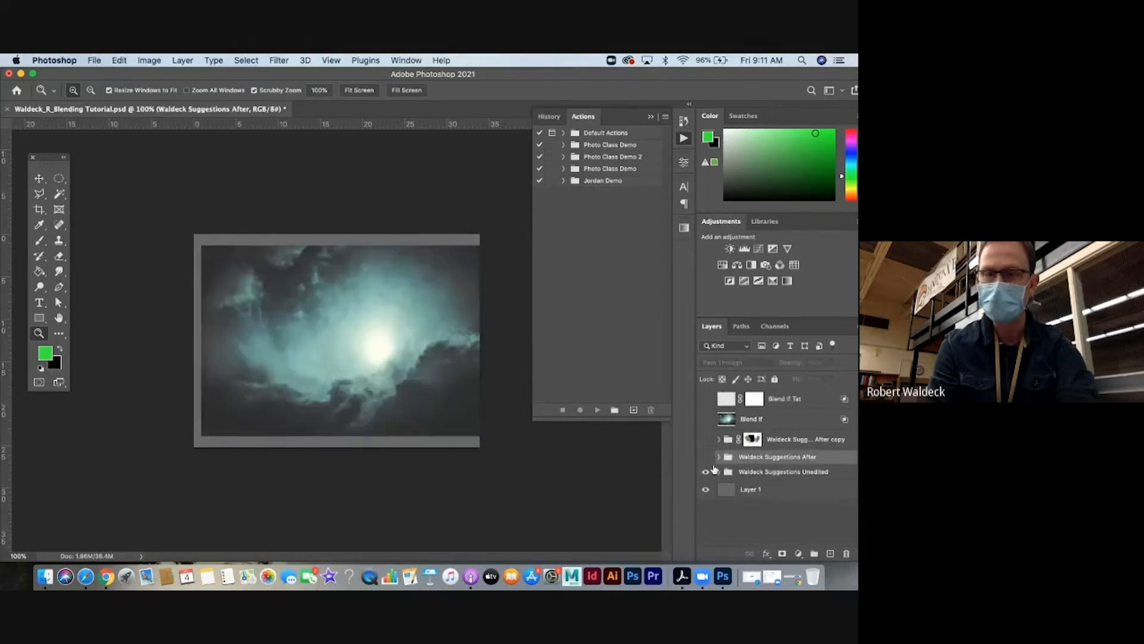
Select Half Cloud copy 2 in the Suggestions Unedited group, show the canvas enlarged in full-screen mode, and check the face layer beneath.
left_click(719, 472)
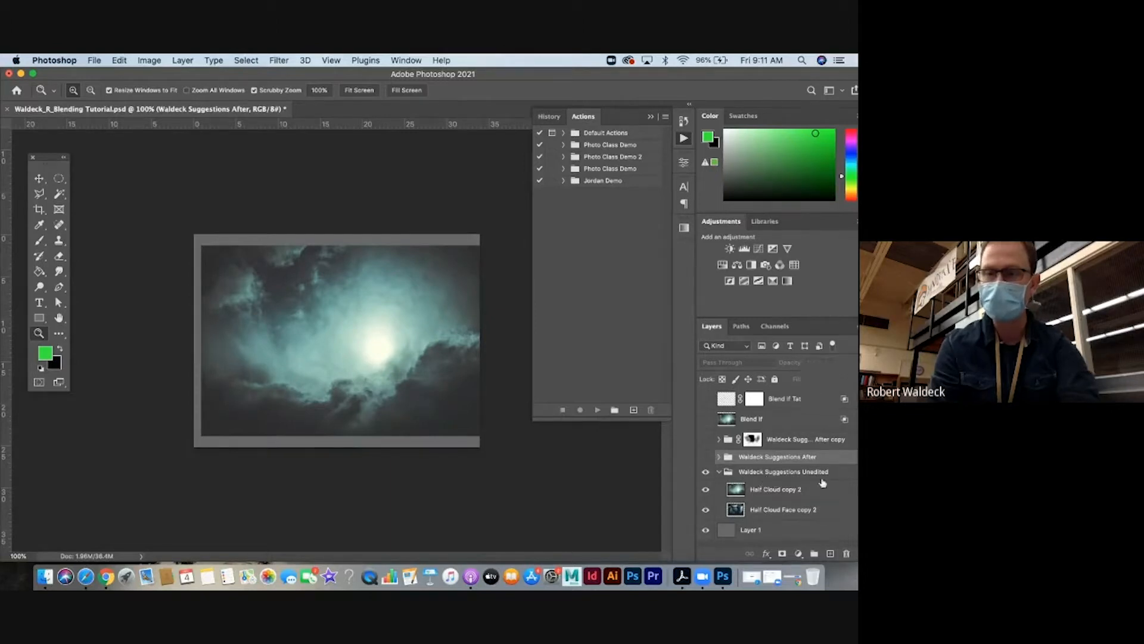
left_click(770, 491)
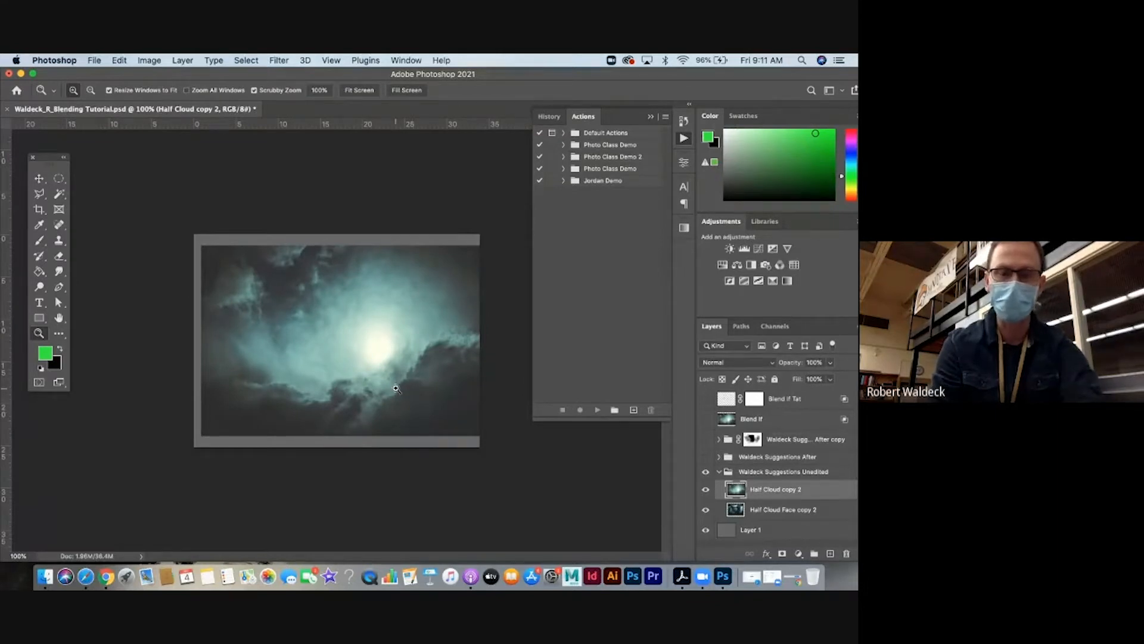
key("f")
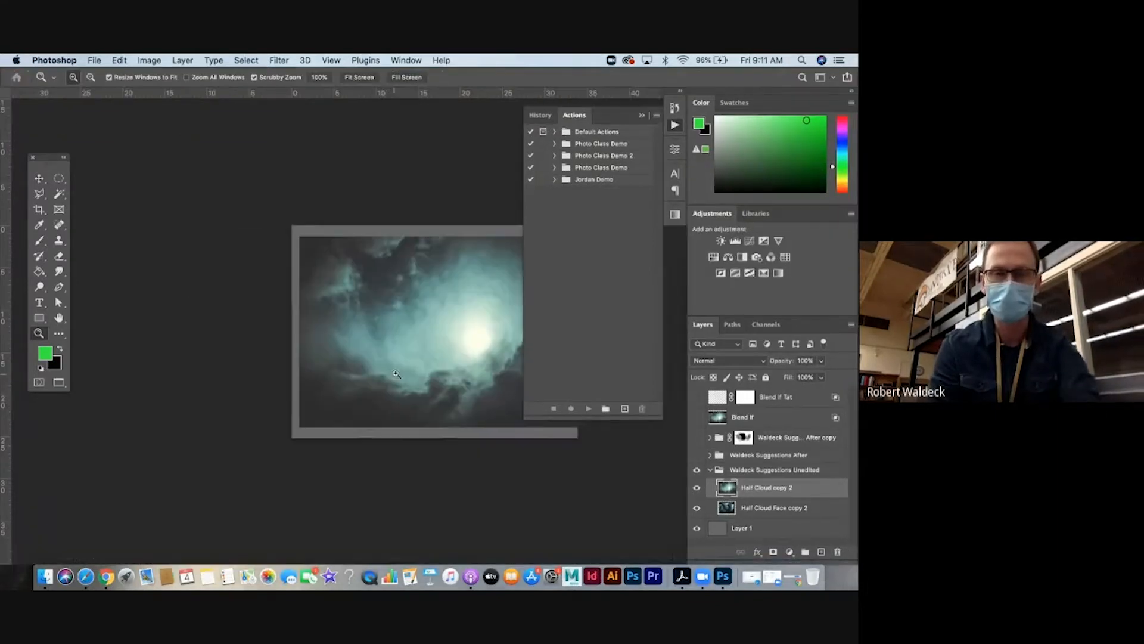
left_click_drag(410, 367, 324, 402)
left_click(301, 339)
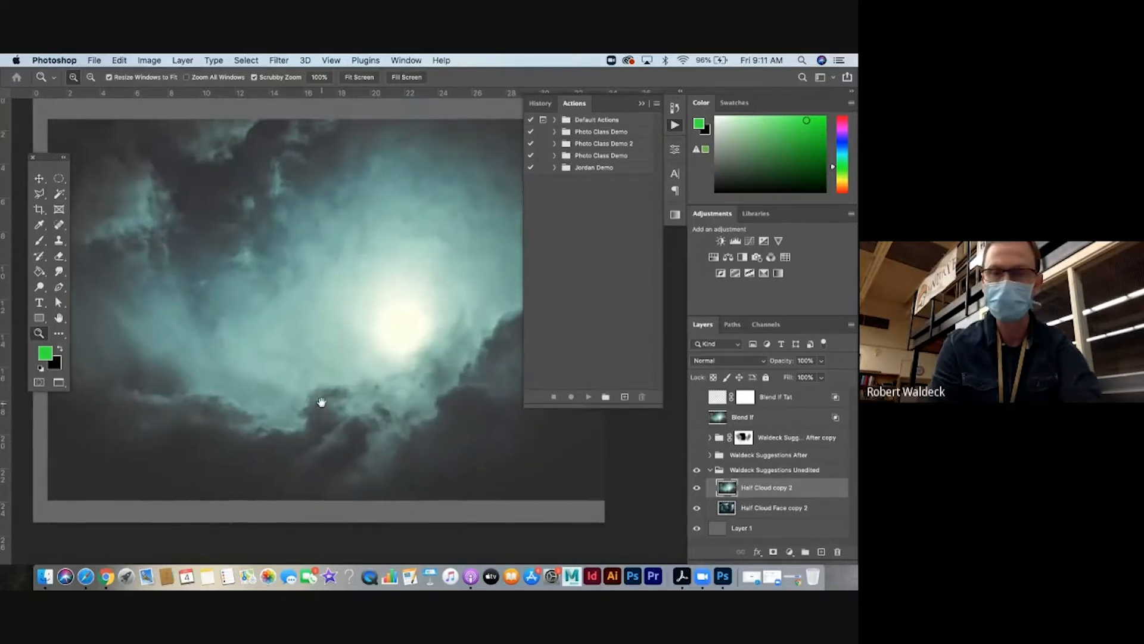
left_click(698, 488)
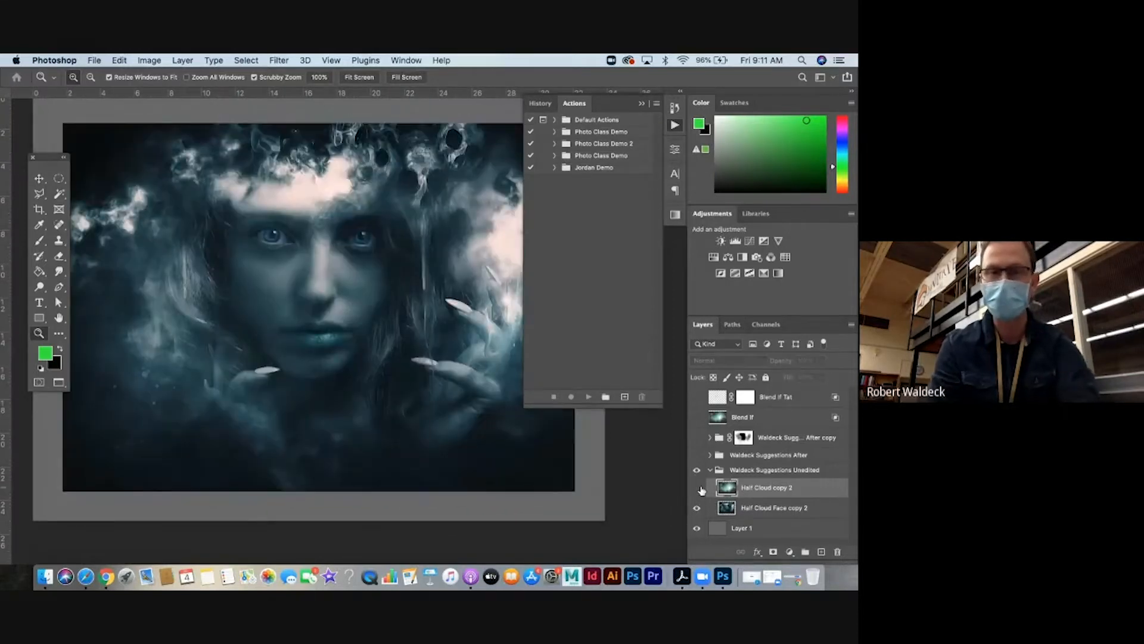
left_click(698, 490)
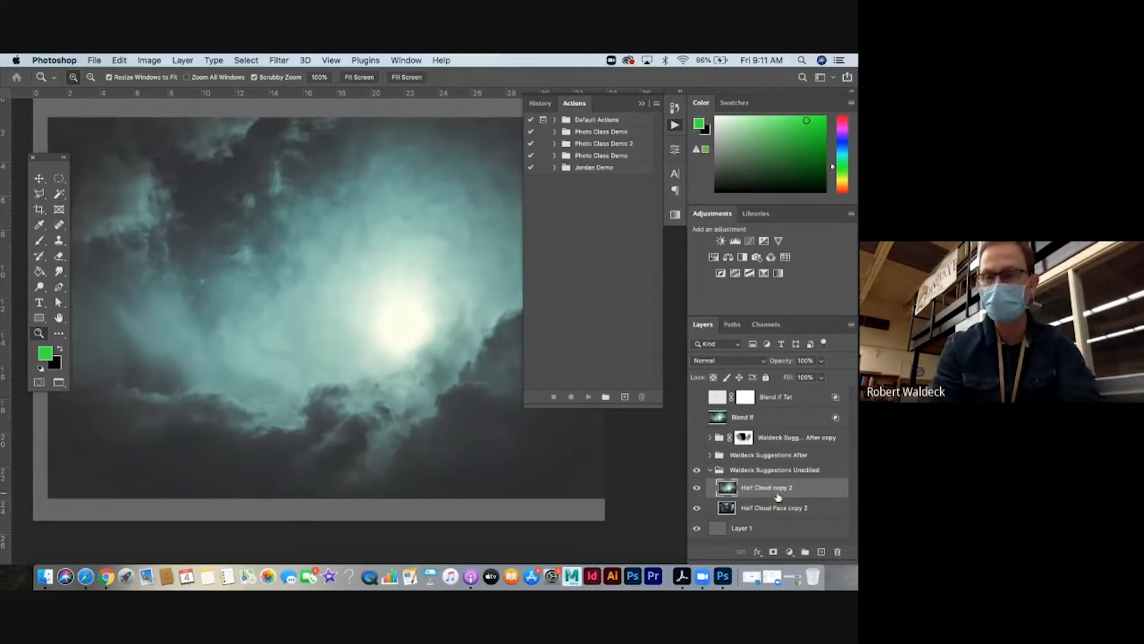
Try the Soft Light blend mode on the Half Cloud copy 2 layer and restore it to Normal.
left_click(761, 361)
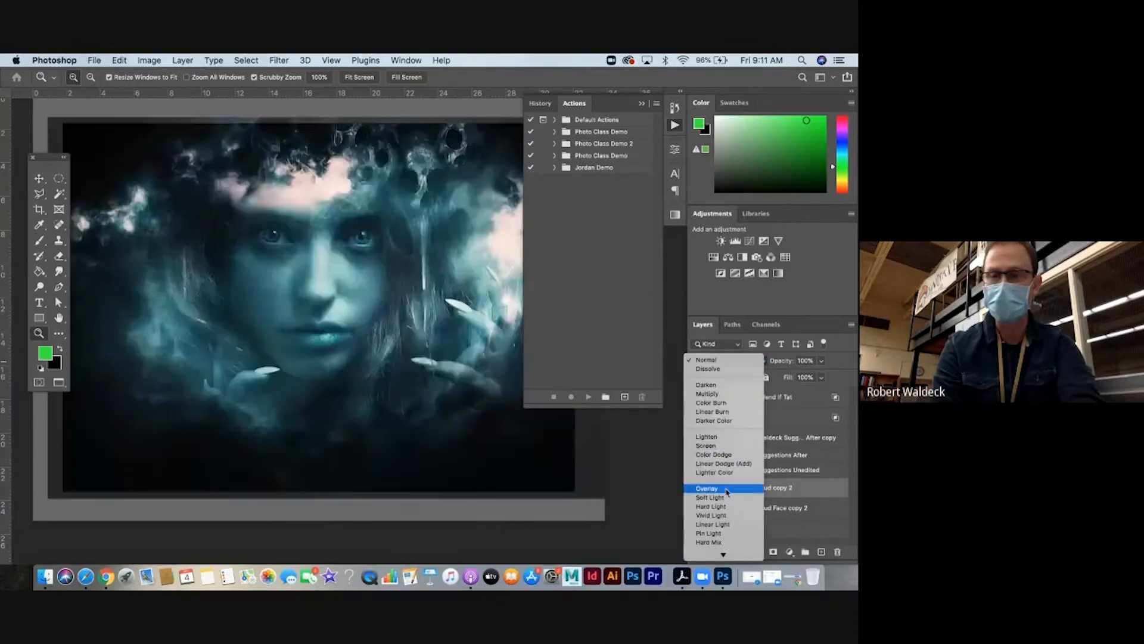
left_click(727, 499)
left_click(821, 363)
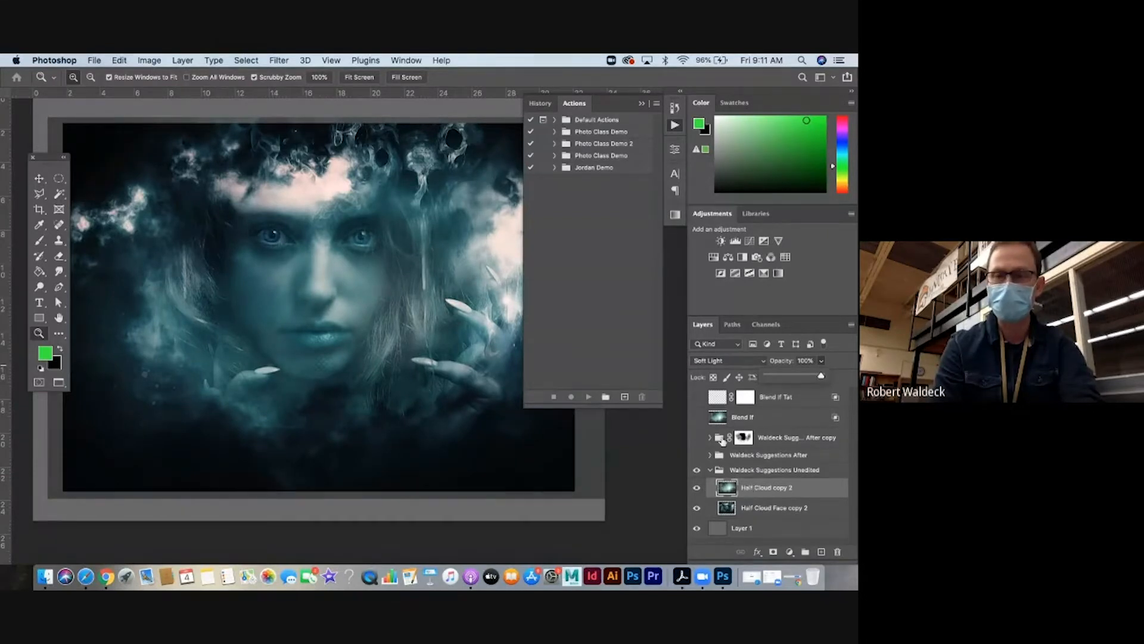
left_click(727, 360)
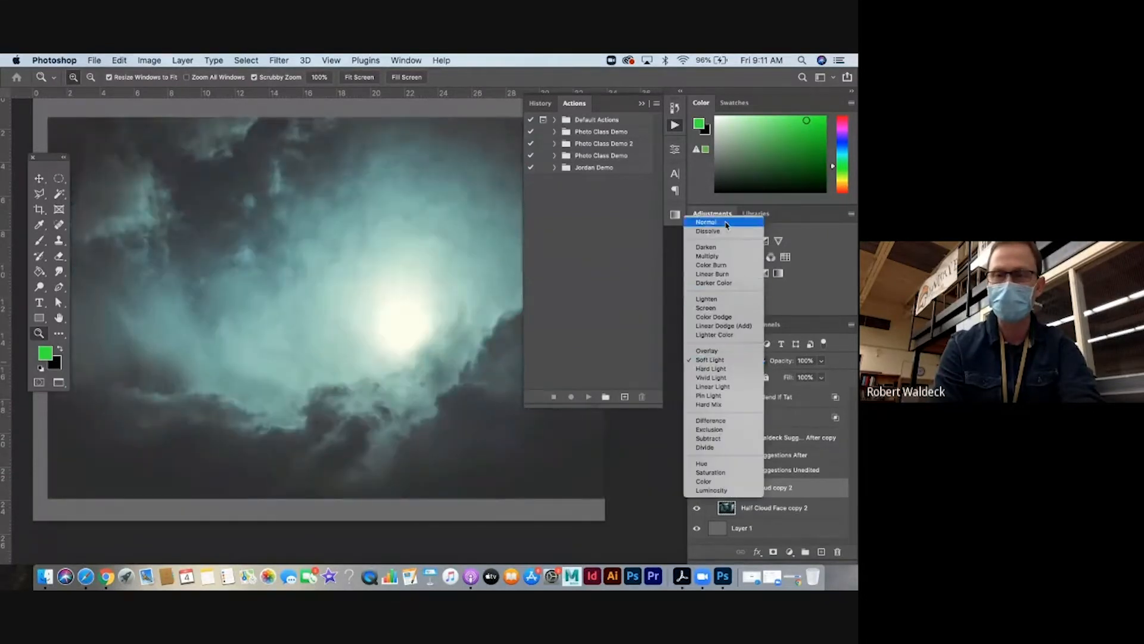
left_click(712, 221)
Duplicate the Half Cloud copy 2 layer, hide the duplicate, and set the original's blend mode to Soft Light.
left_click_drag(820, 494, 822, 552)
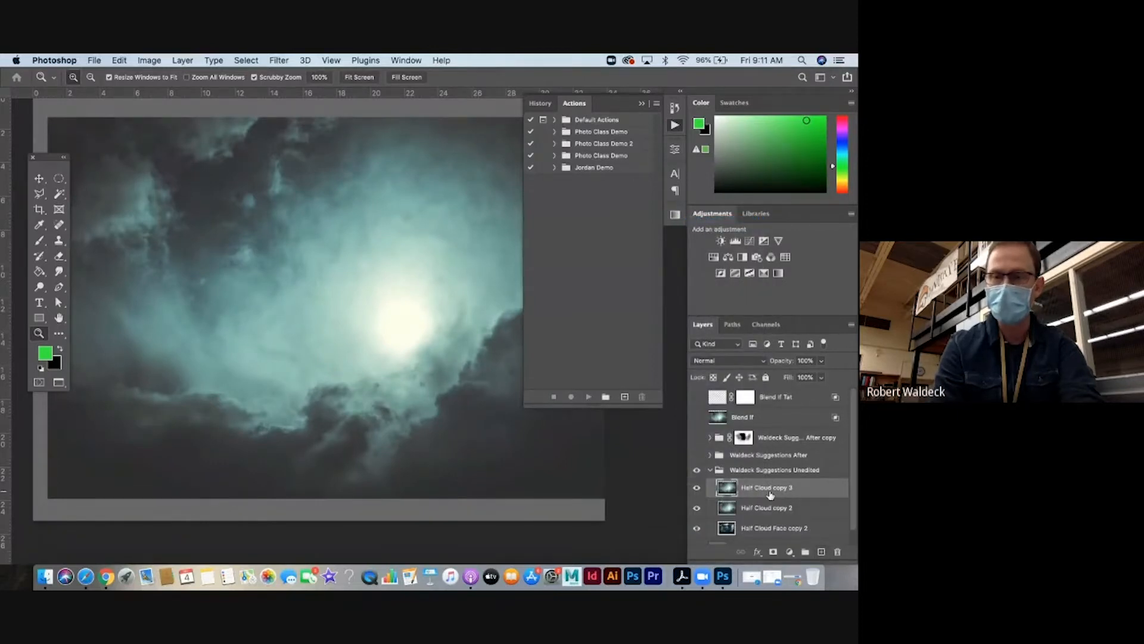
left_click(697, 488)
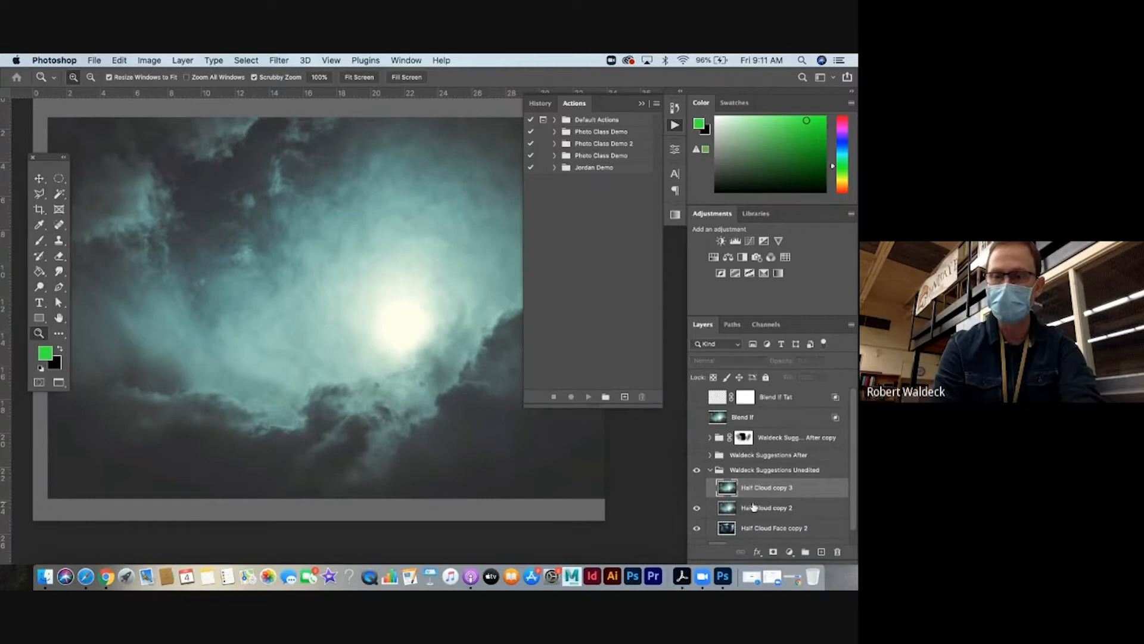
left_click(754, 507)
left_click(757, 361)
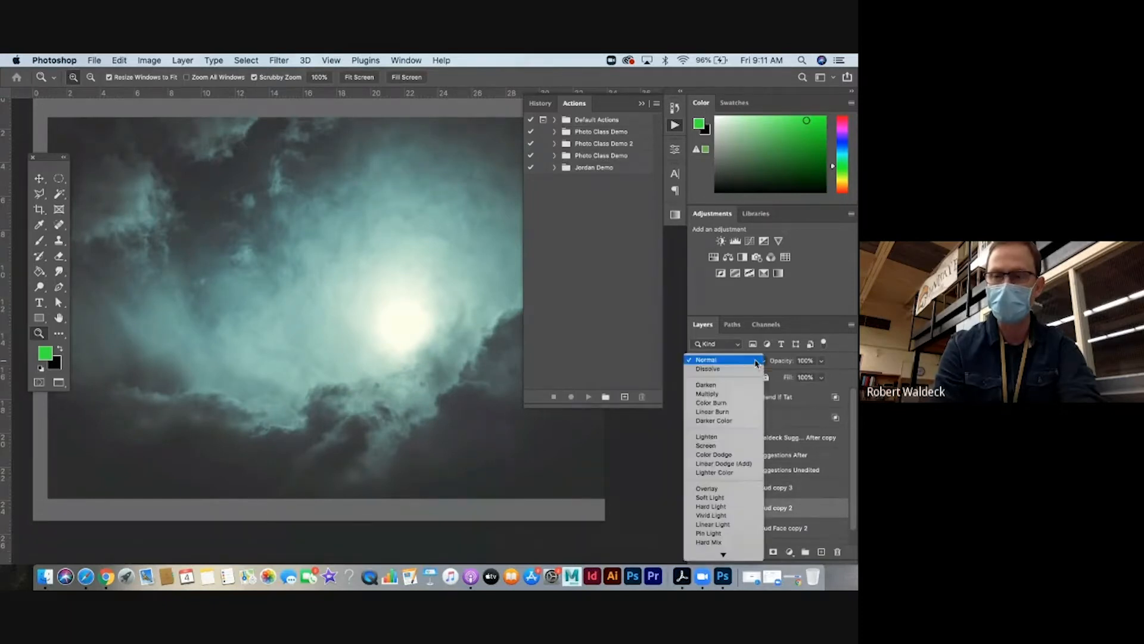
left_click(709, 497)
Compare the portrait with and without the Soft Light cloud layer, leaving the layer visible.
left_click(698, 508)
left_click(697, 508)
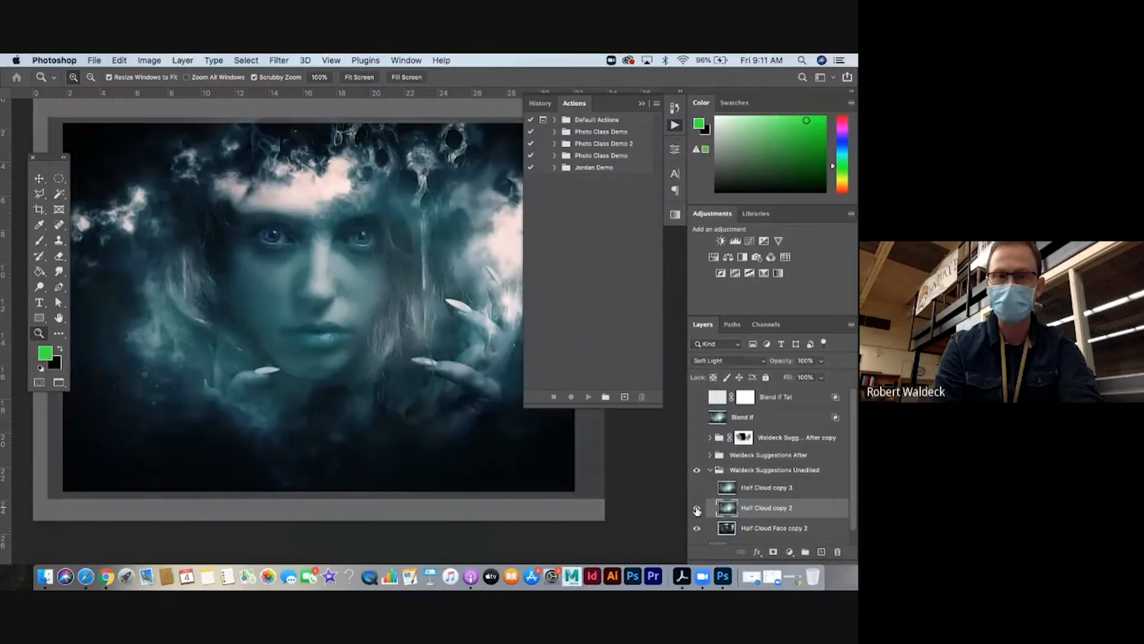
left_click(697, 508)
left_click(697, 508)
left_click(697, 509)
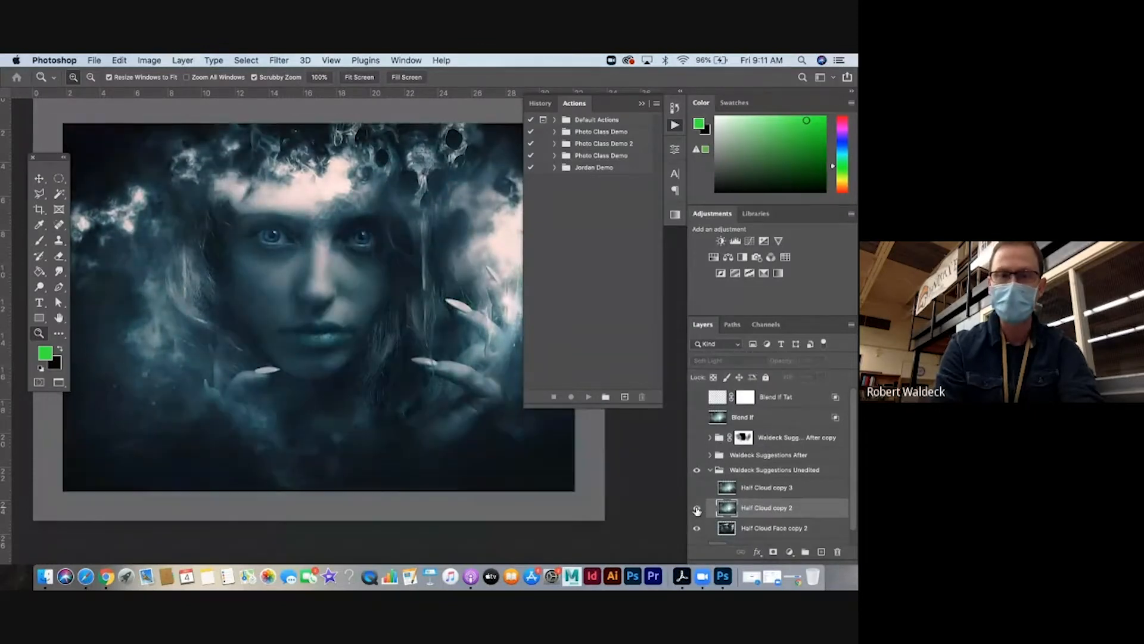
left_click(697, 508)
left_click(698, 508)
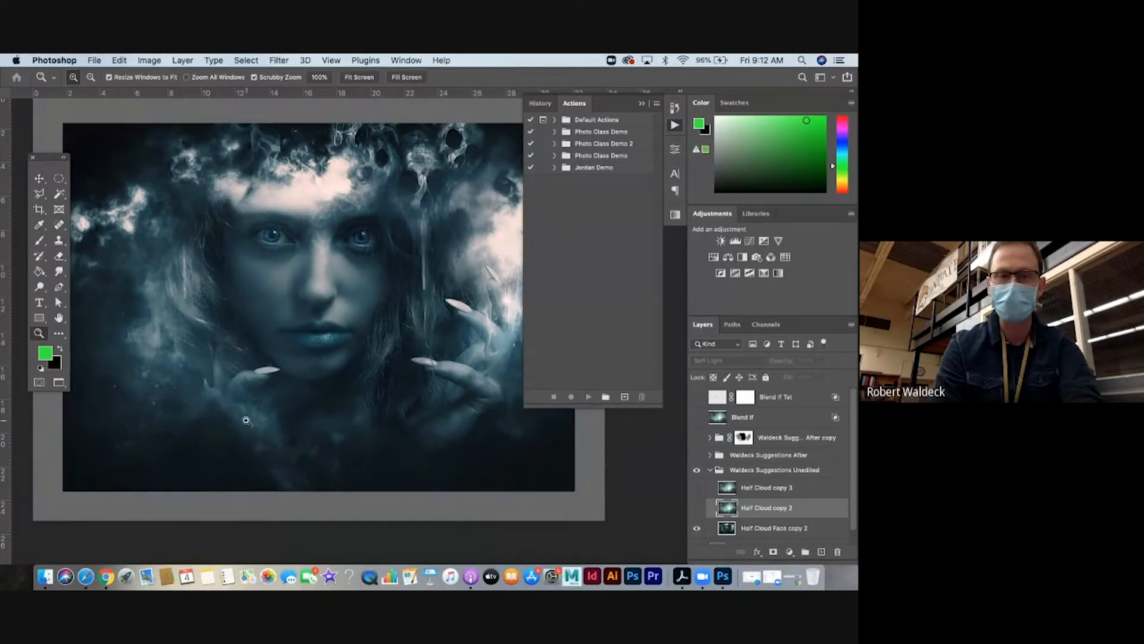
left_click(697, 508)
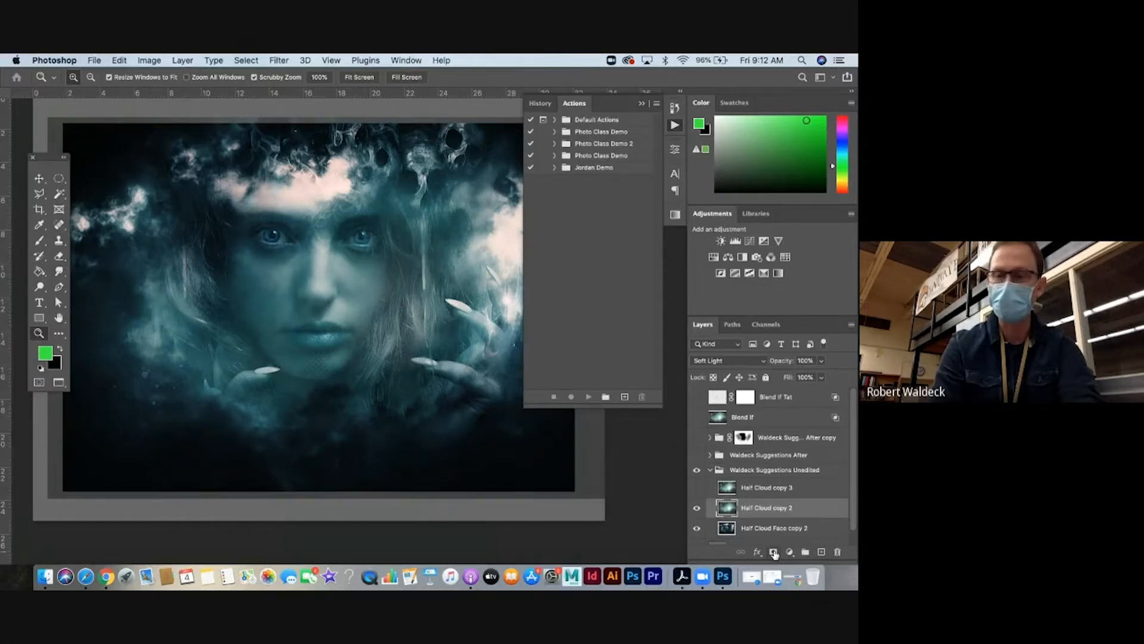
Add a layer mask to the Half Cloud copy 2 layer and make the mask the active target.
left_click(773, 552)
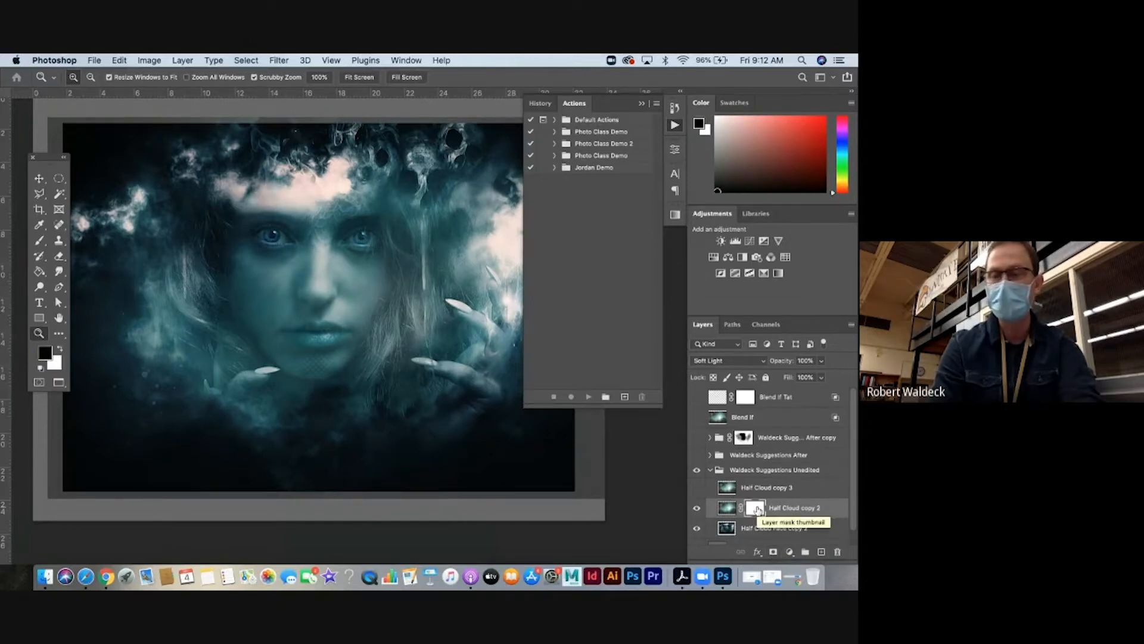
left_click(728, 508)
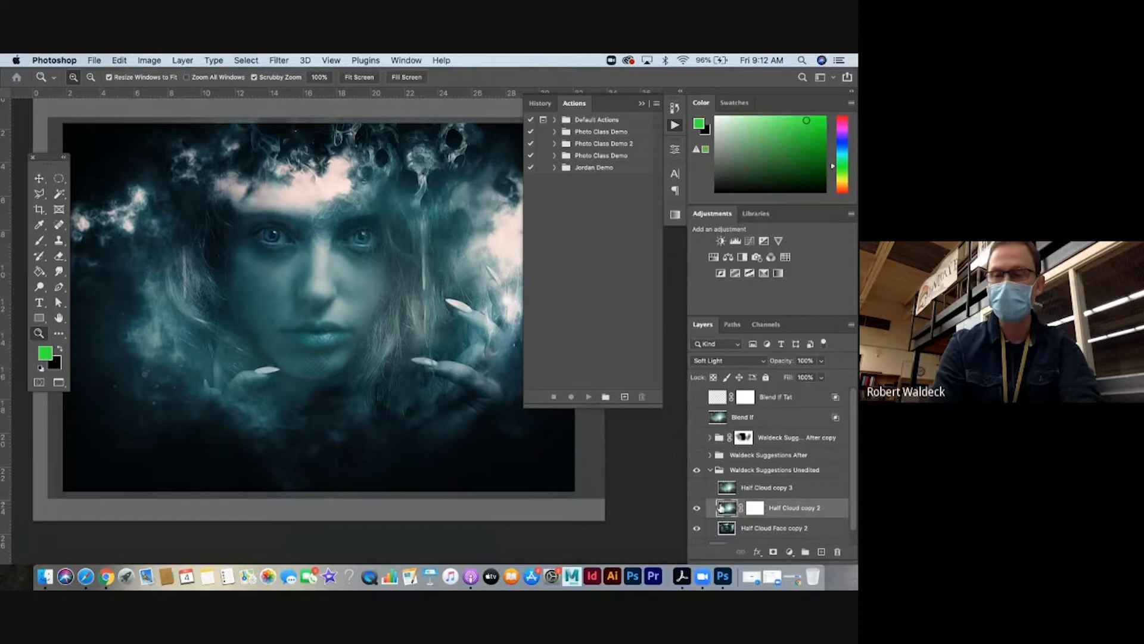
left_click(760, 510)
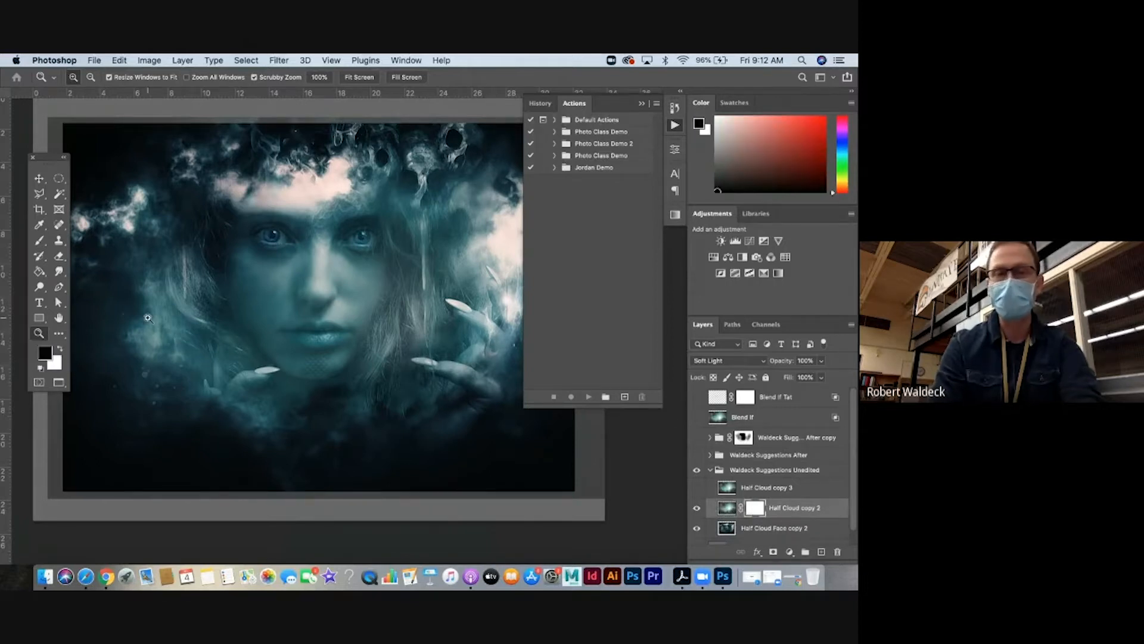
With a black brush at 49% opacity and size 150, paint on the layer mask just below the hand under the chin.
left_click(39, 241)
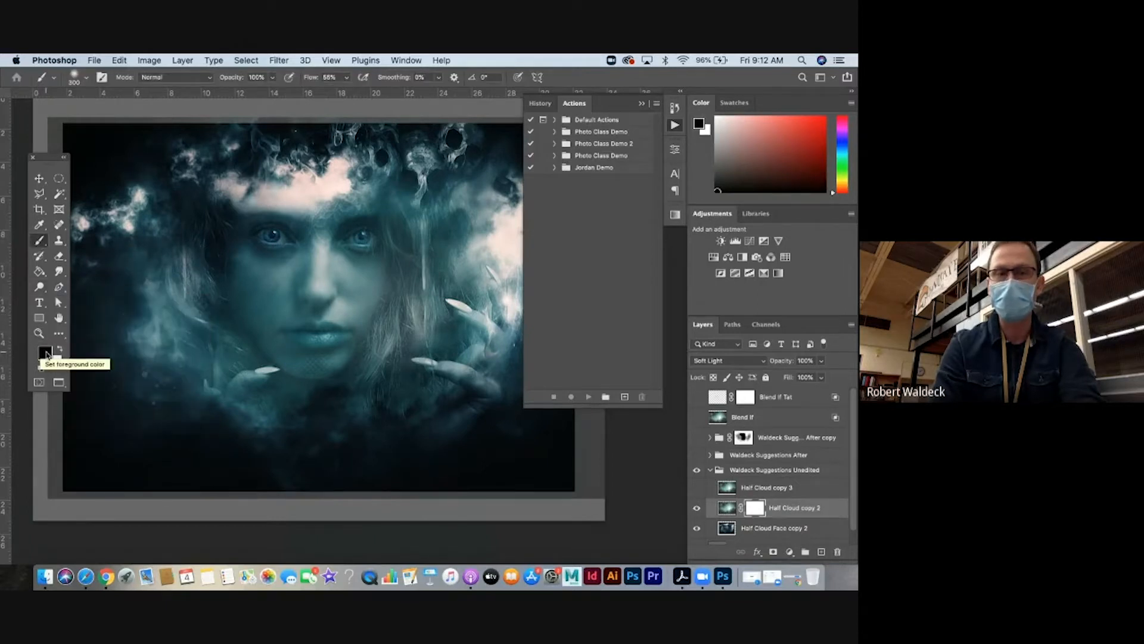
left_click(272, 77)
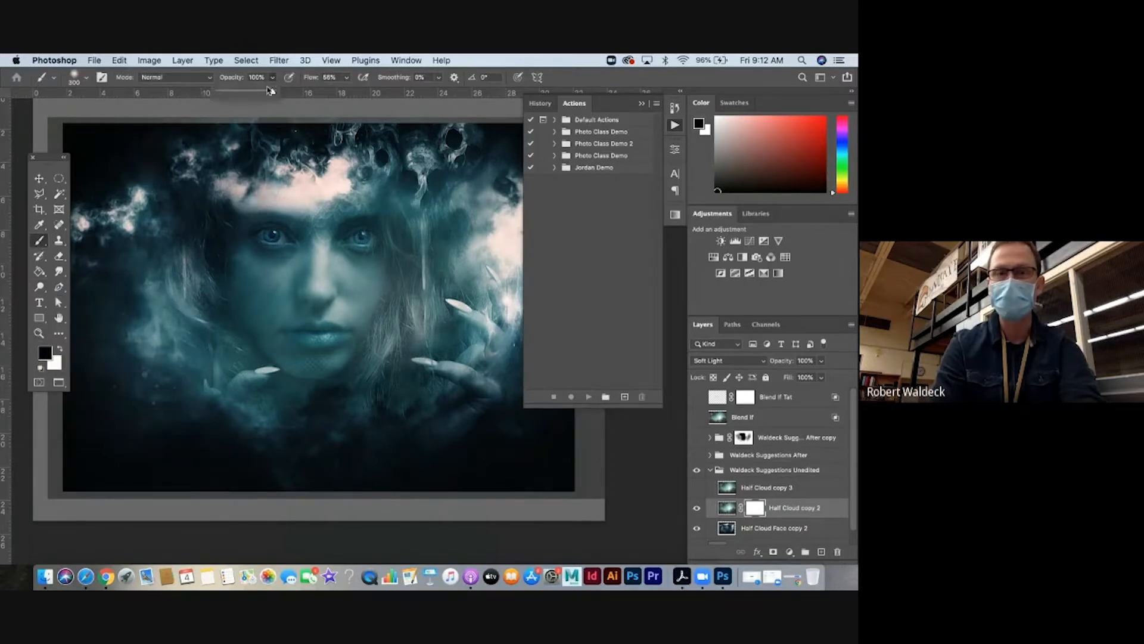
left_click_drag(275, 90, 243, 94)
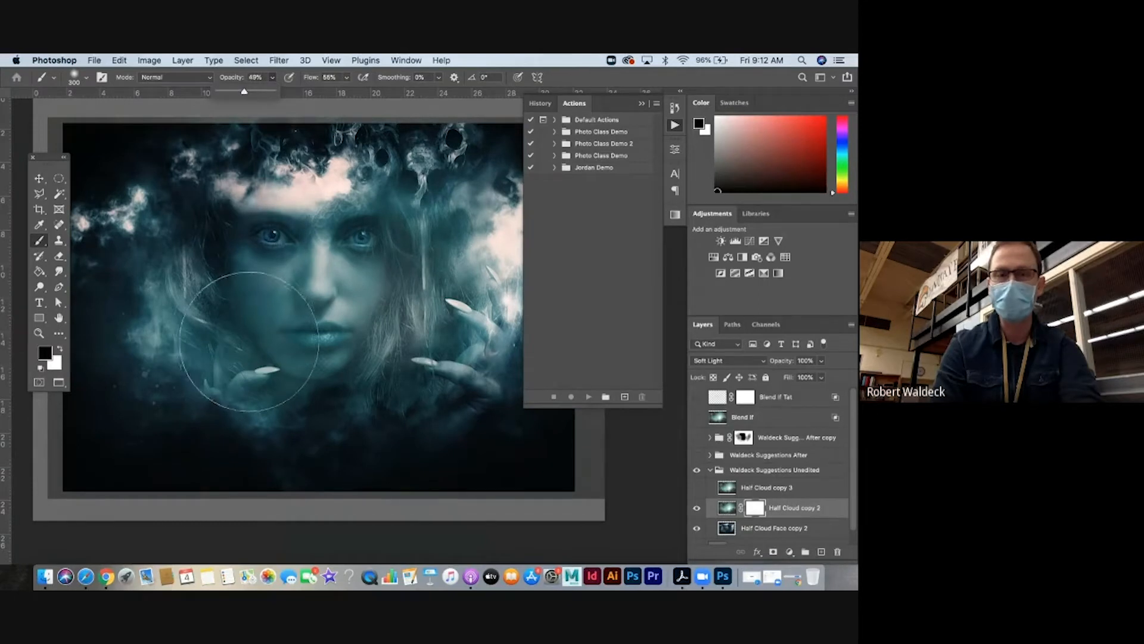
key("bracketleft")
key("bracketleft")
key("bracketleft")
key("bracketleft")
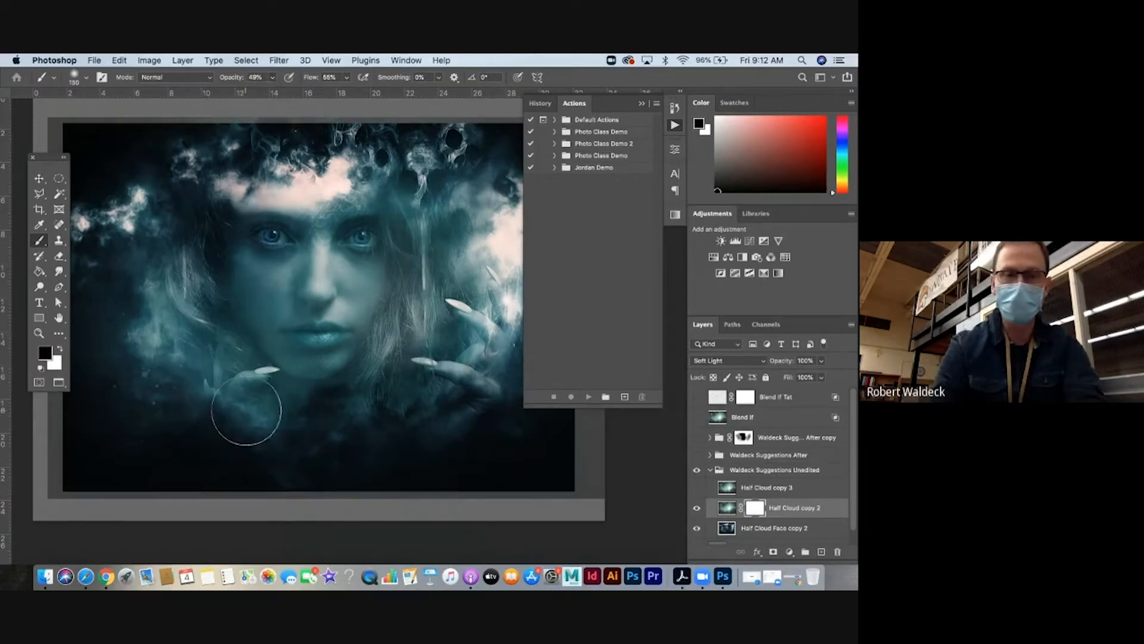
left_click_drag(243, 428, 247, 419)
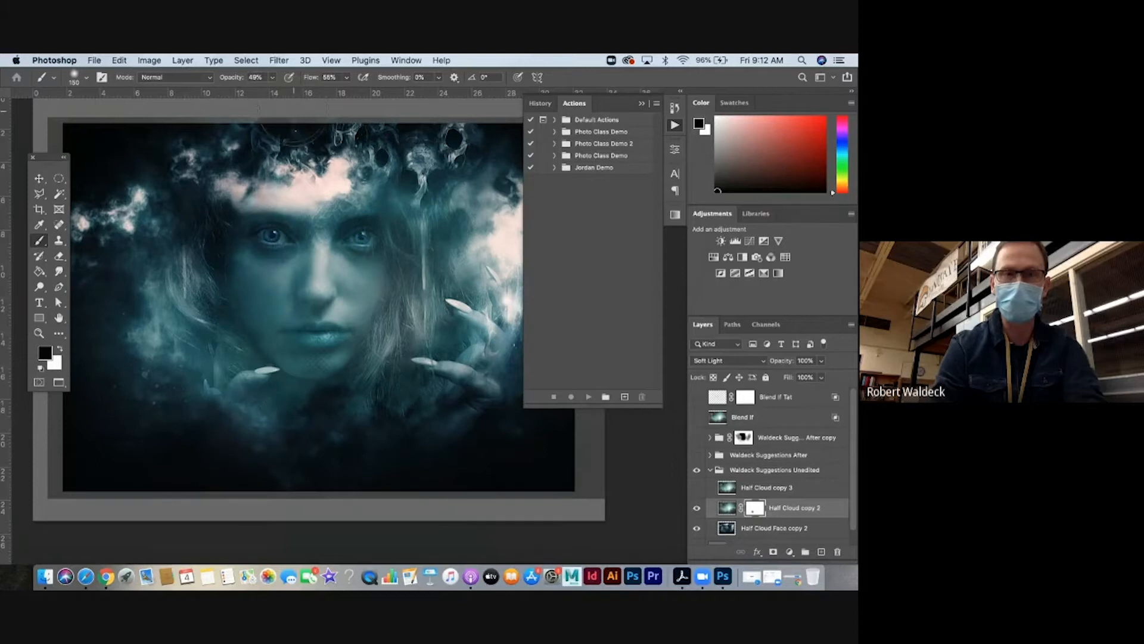
Set the brush opacity to 100%, paint black on the mask across the clouds below the face, and compare the result with the layer hidden.
left_click(273, 77)
left_click_drag(273, 91, 311, 90)
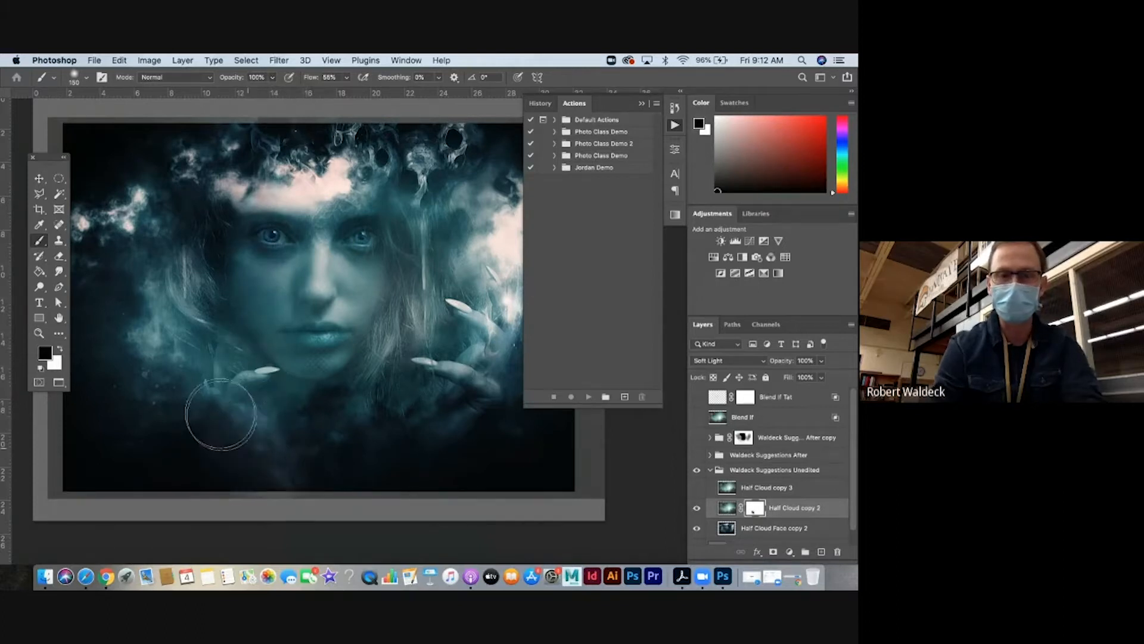
mouse_move(136, 367)
left_mouse_down()
mouse_move(222, 393)
mouse_move(334, 459)
mouse_move(388, 447)
left_mouse_up()
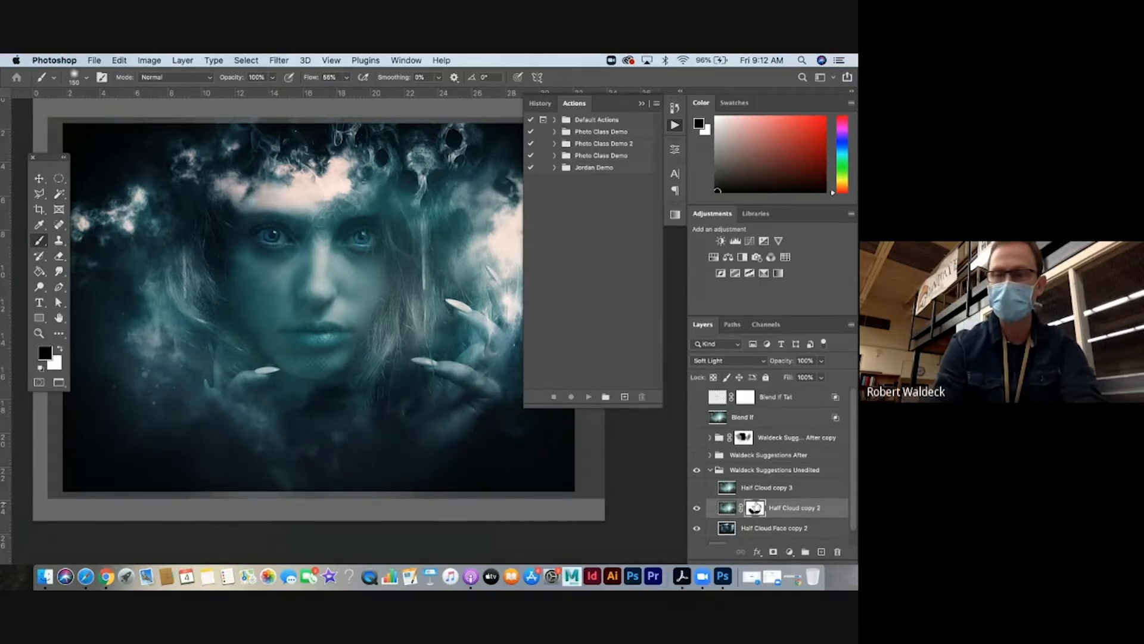
left_click(698, 508)
left_click(698, 508)
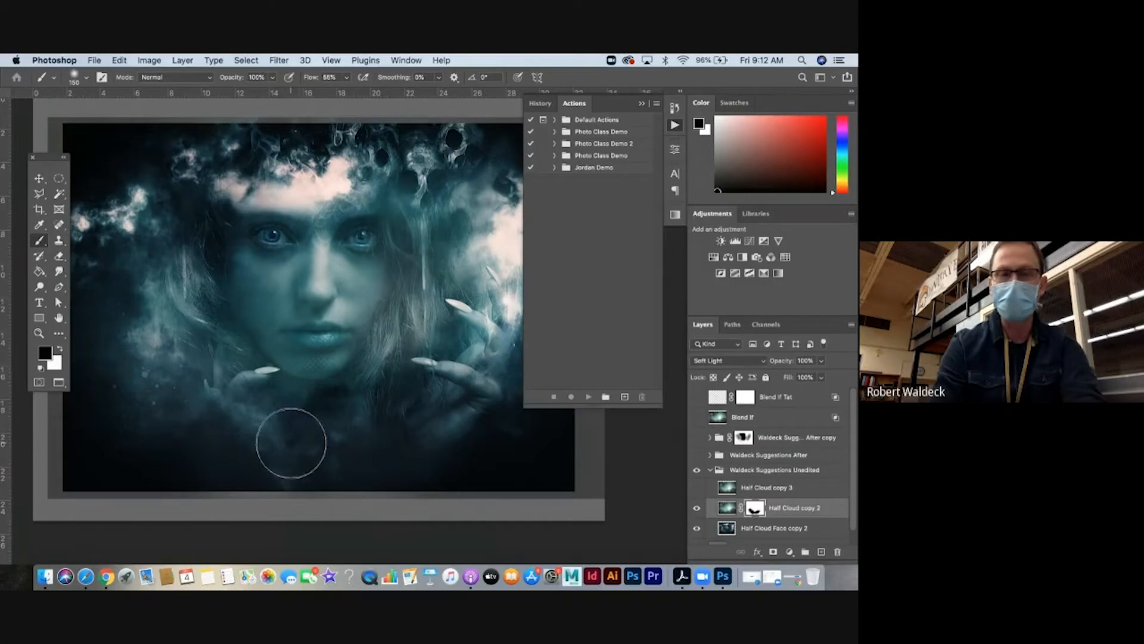
Paint white on the Half Cloud copy 2 mask to restore clouds just below the chin, and compare with the layer hidden.
left_click(61, 349)
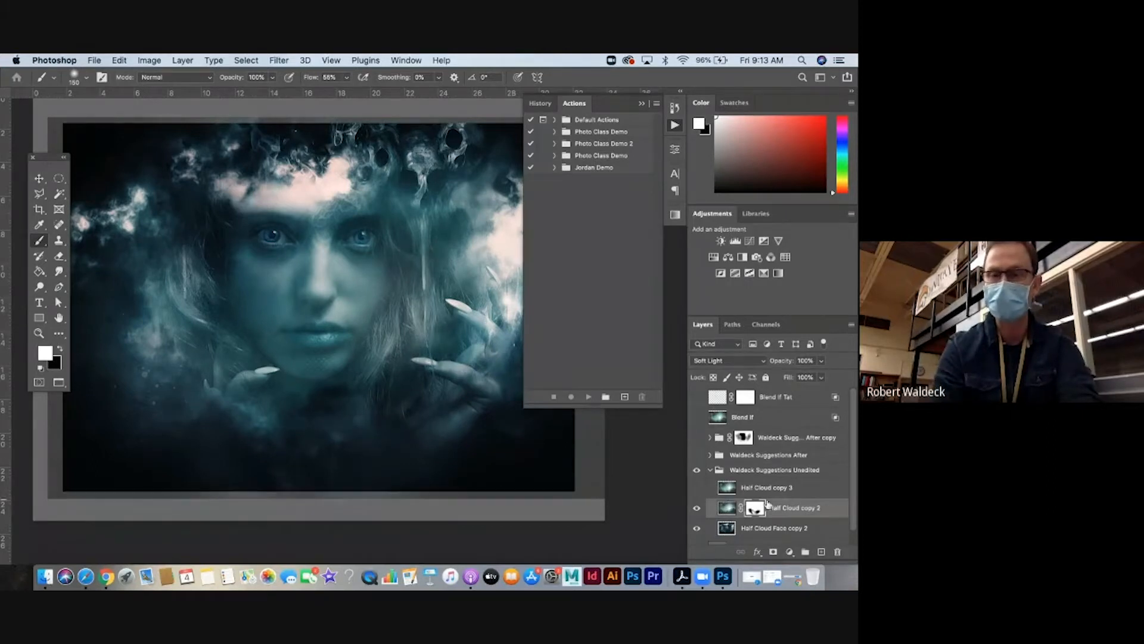
left_click(774, 493)
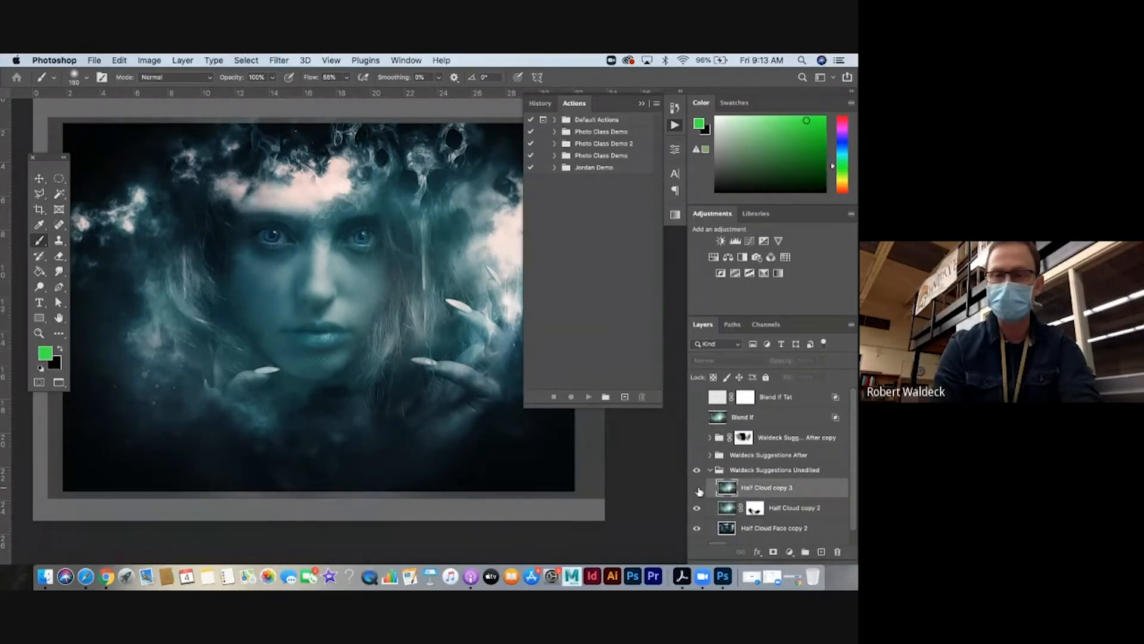
left_click(697, 509)
left_click(698, 508)
left_click(709, 510)
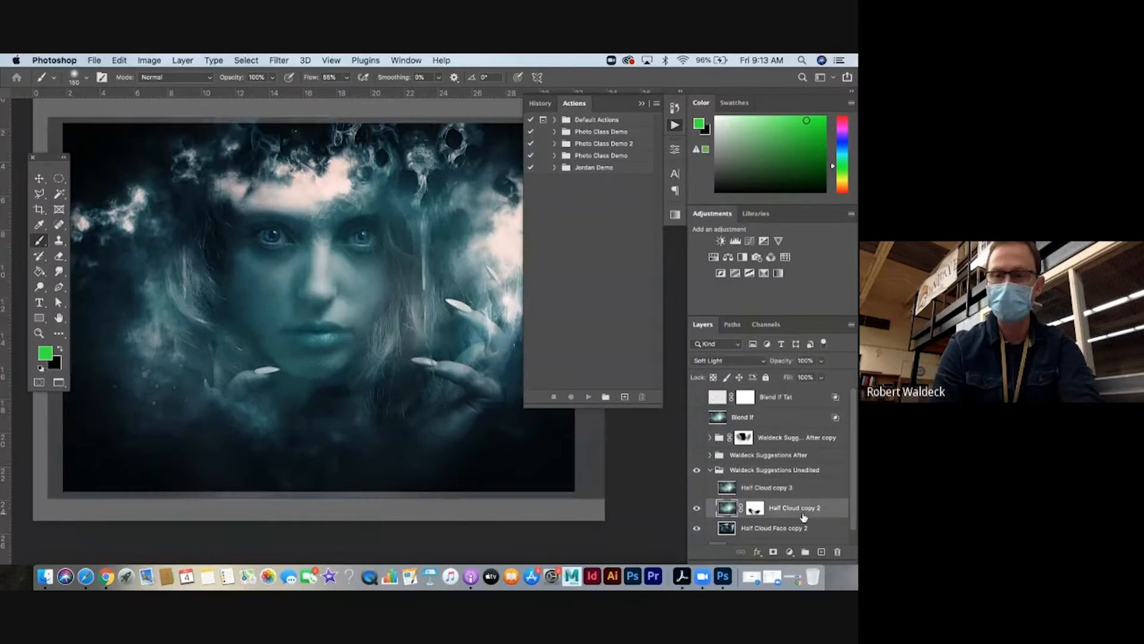
Make the Half Cloud copy 3 layer visible and set its blend mode to Multiply.
left_click(742, 489)
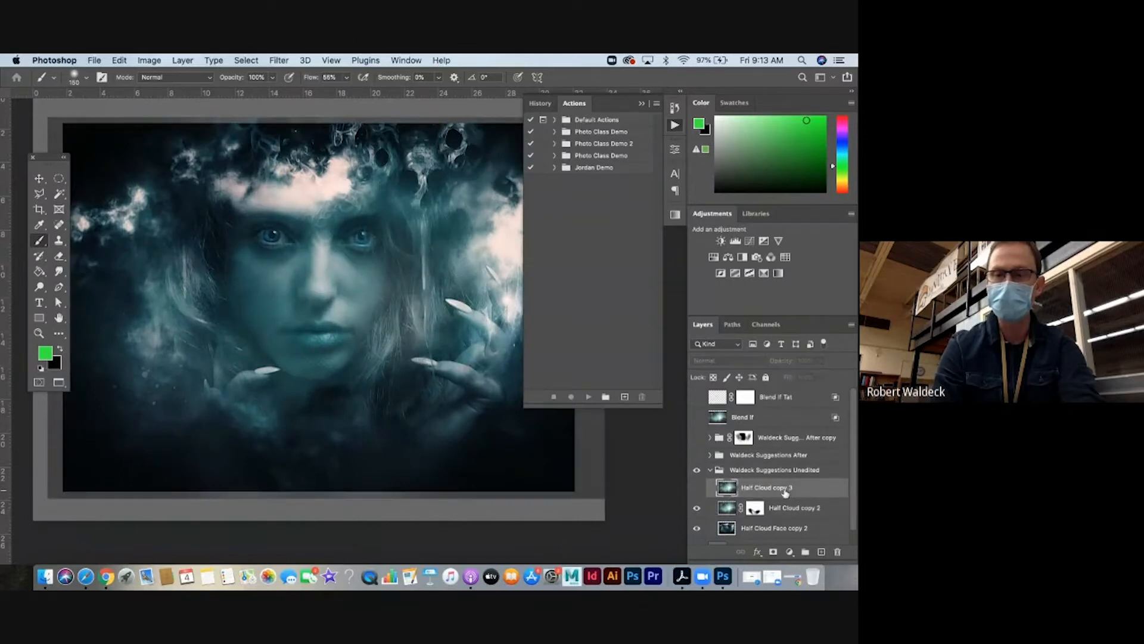
left_click(696, 489)
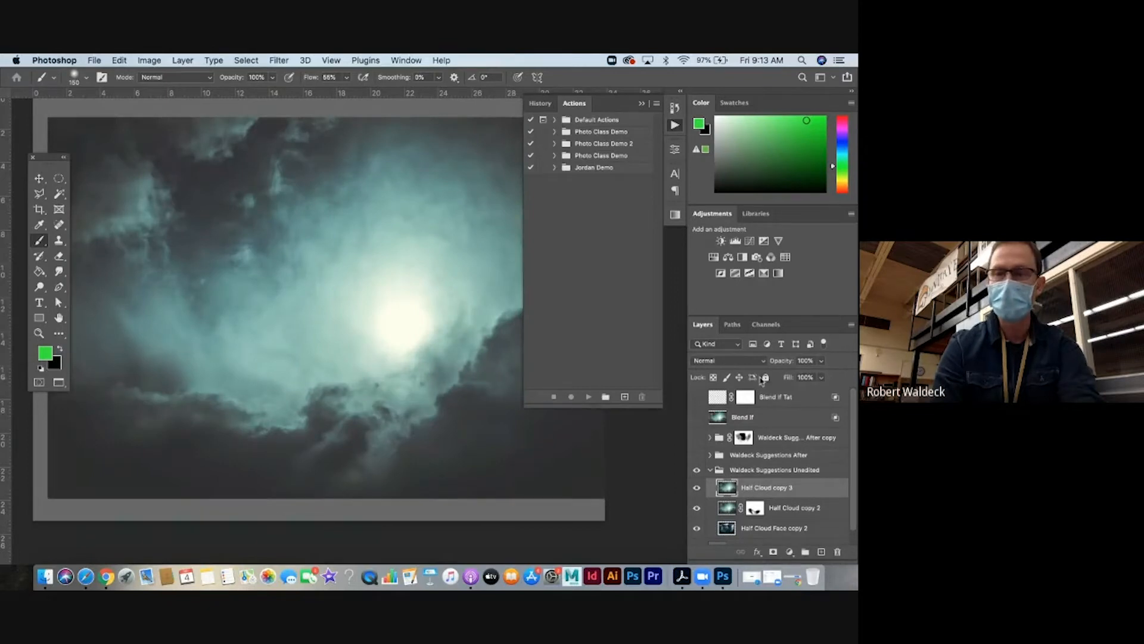
left_click(759, 361)
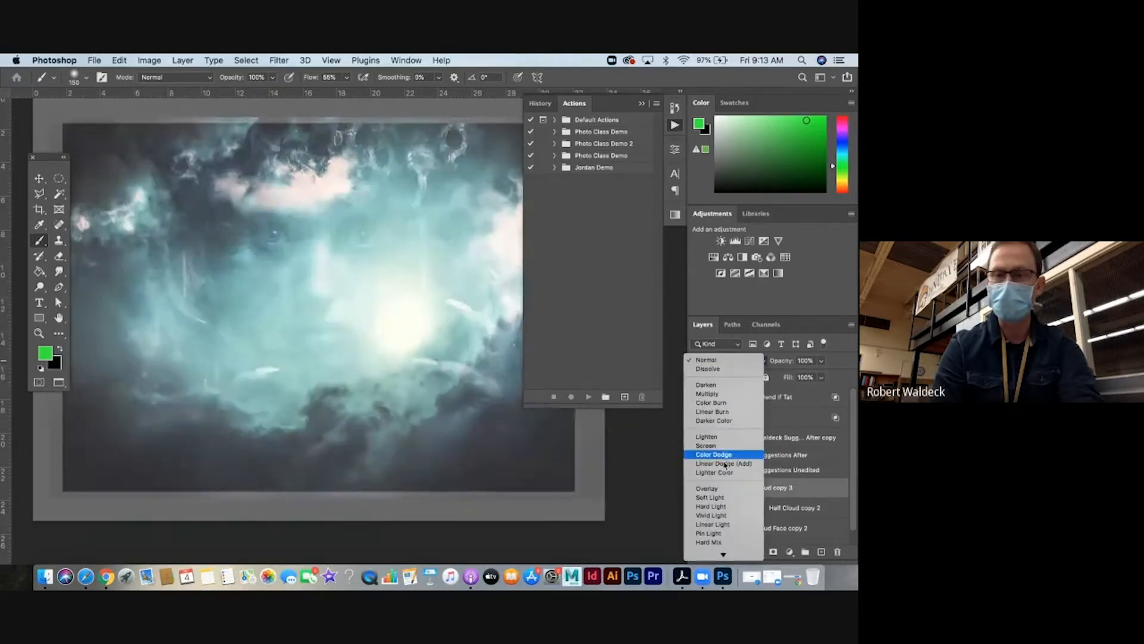
left_click(726, 393)
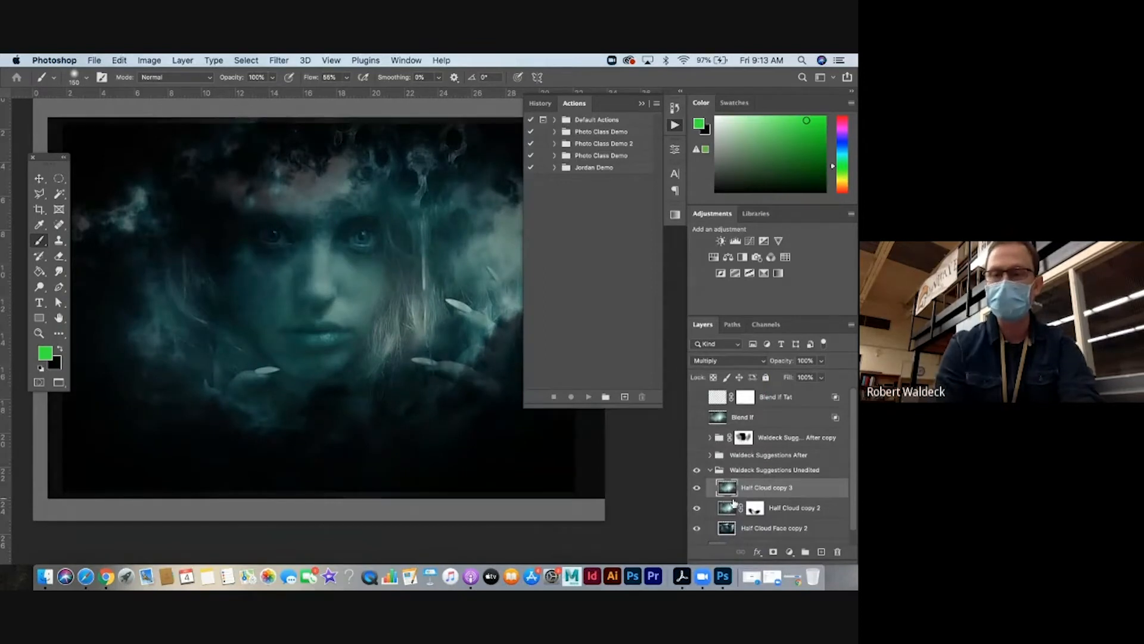
Add a layer mask to the Half Cloud copy 3 layer and compare the image with the layer hidden and shown.
left_click(786, 511)
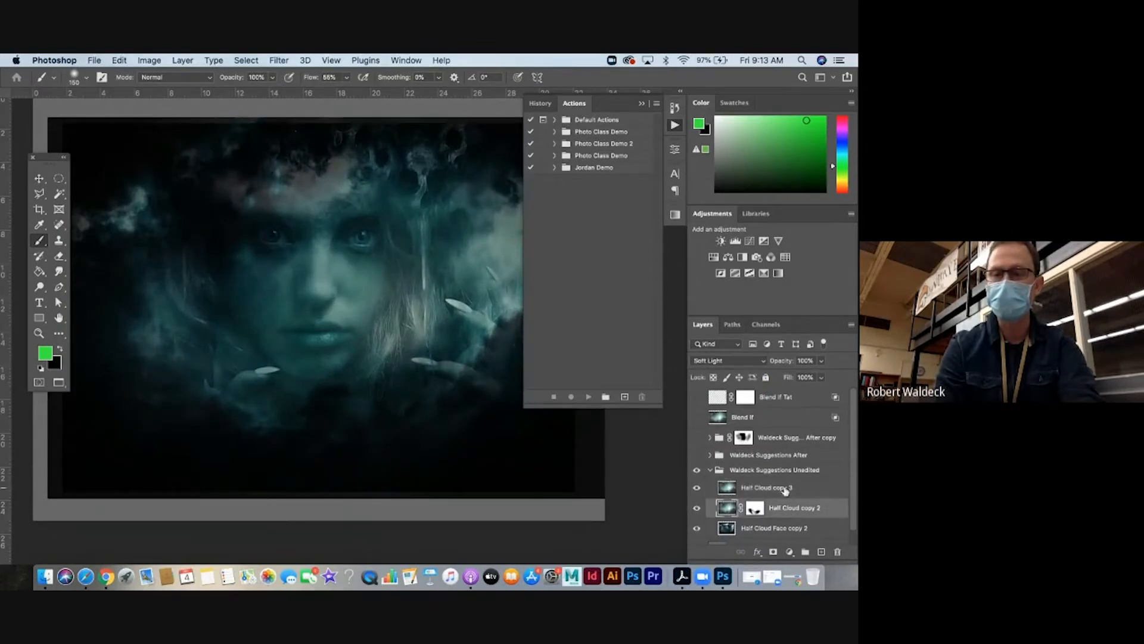
left_click(781, 488)
left_click(772, 552)
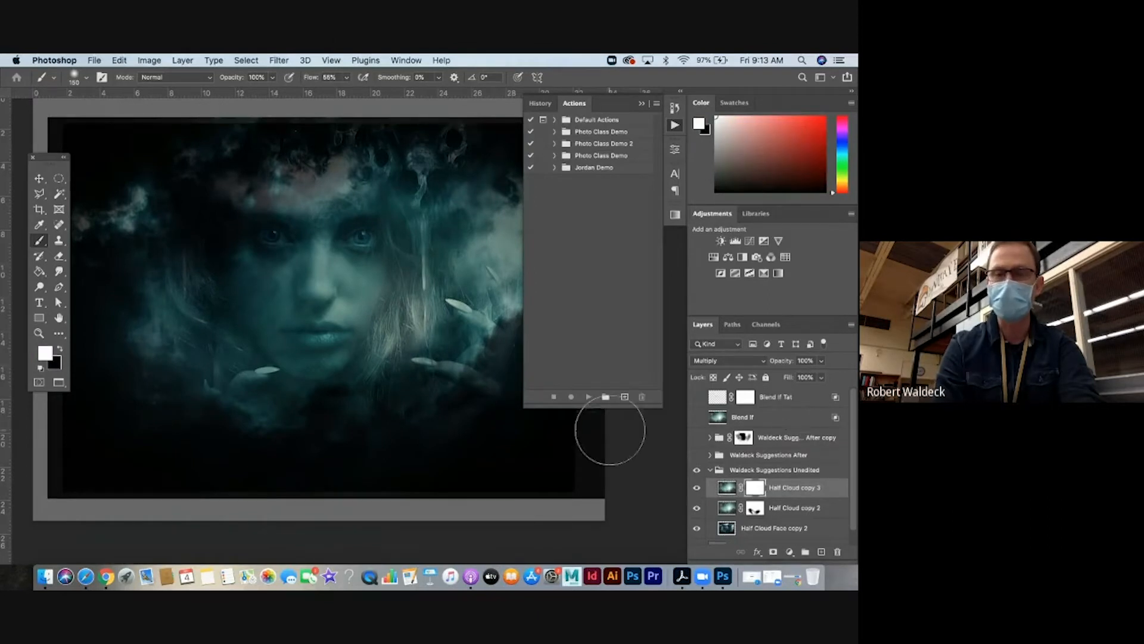
left_click(697, 488)
left_click(697, 488)
left_click(697, 488)
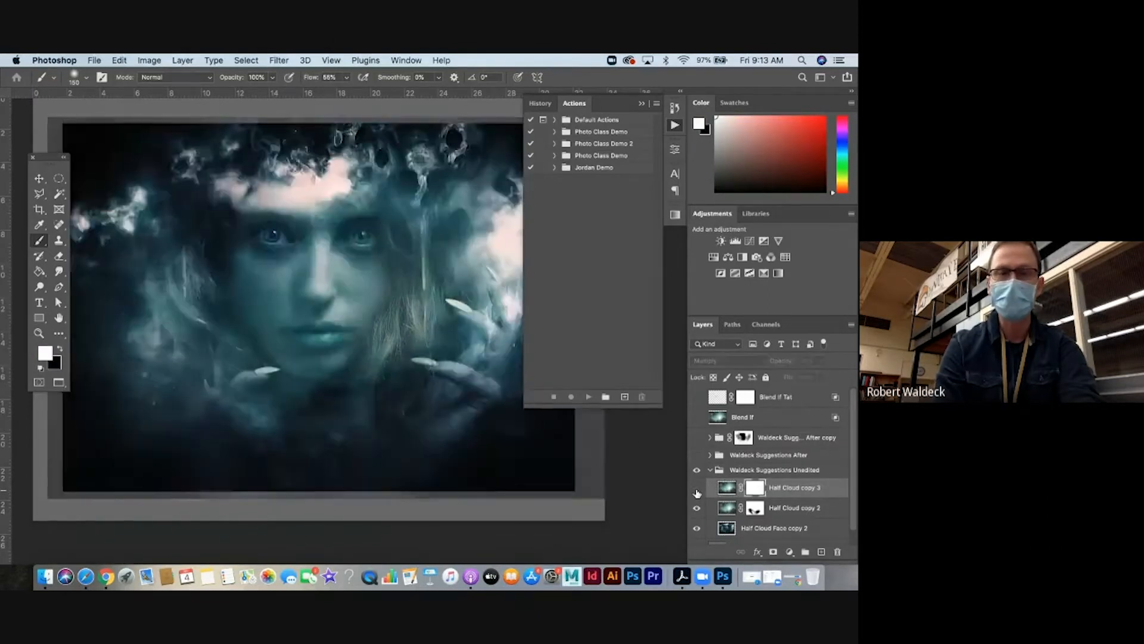
left_click(697, 488)
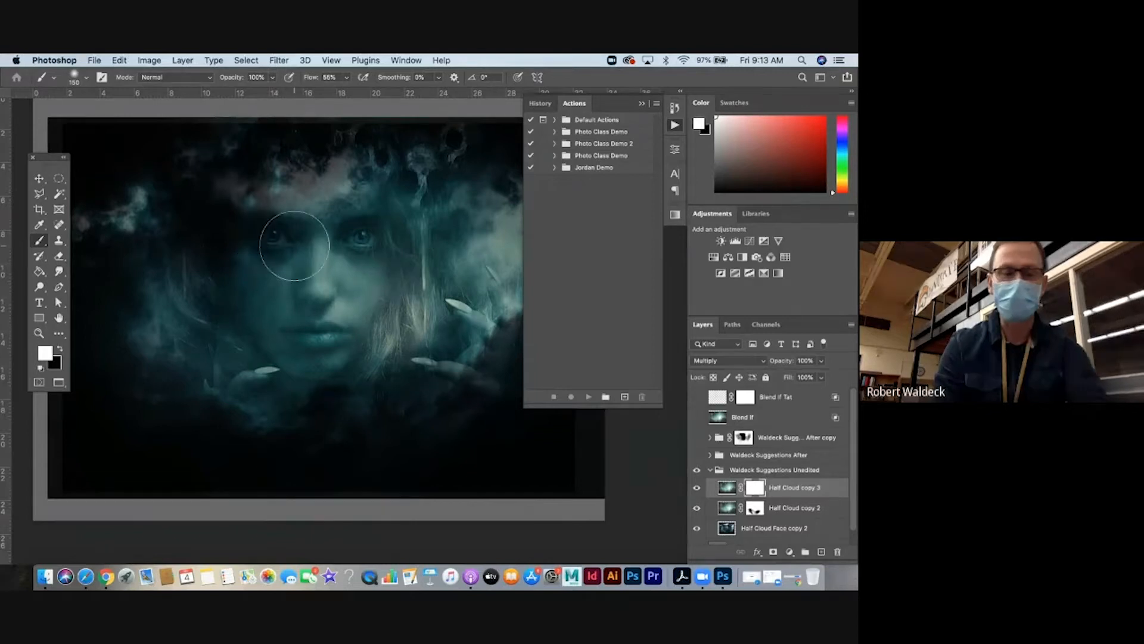
With a black brush at size 80 and 100% opacity, paint over the portrait's darker eye on the Half Cloud copy 3 mask.
key("z")
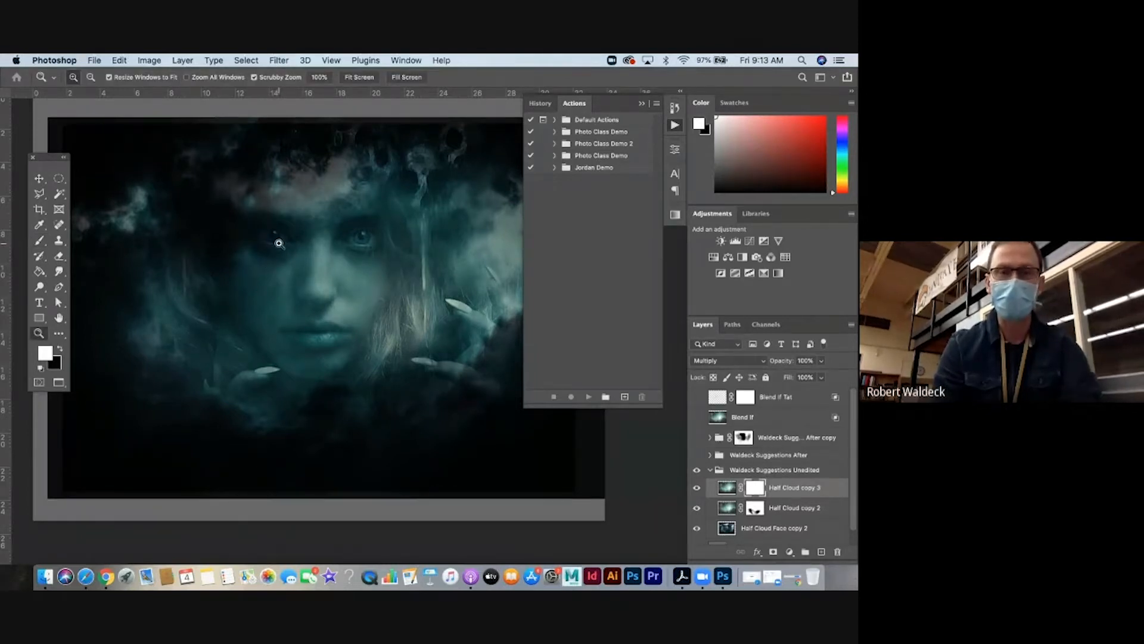
left_click(280, 241)
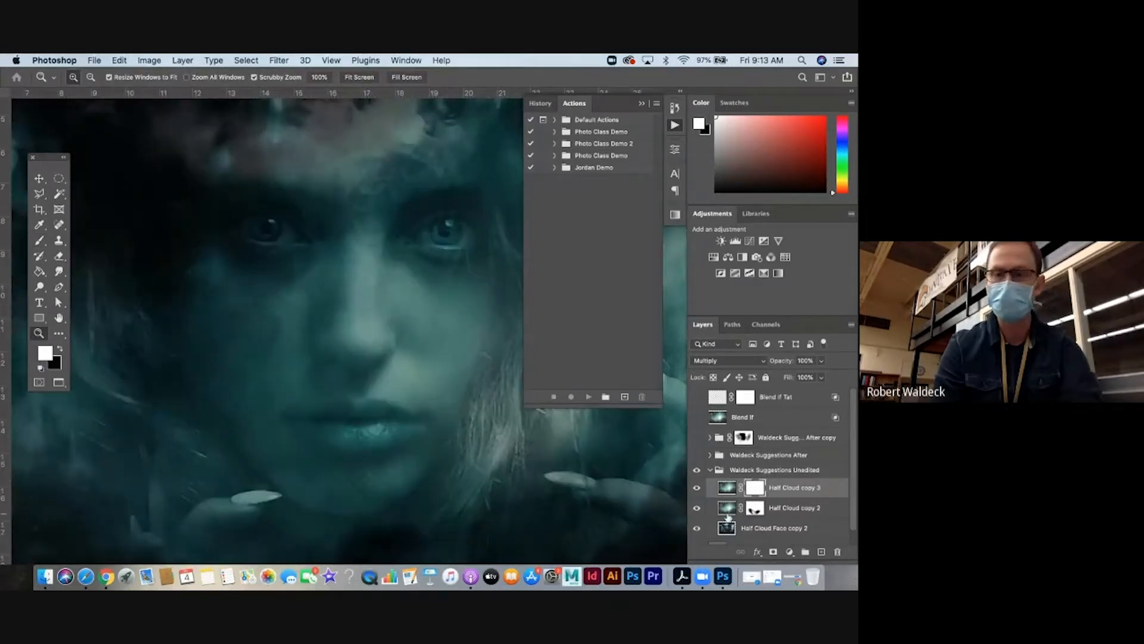
left_click(60, 351)
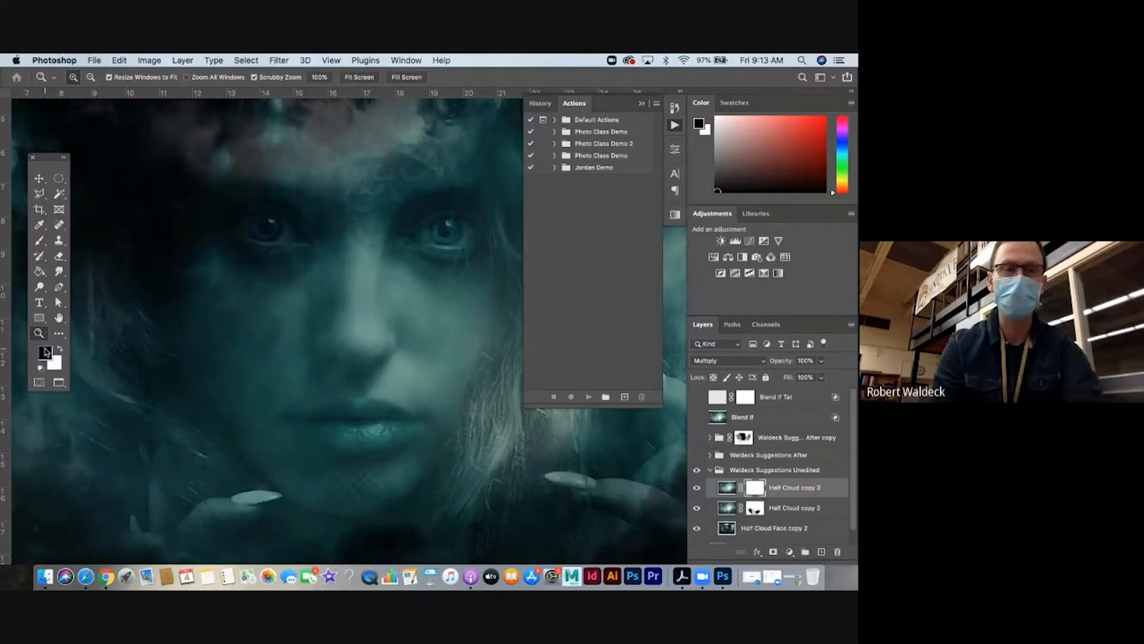
left_click(40, 241)
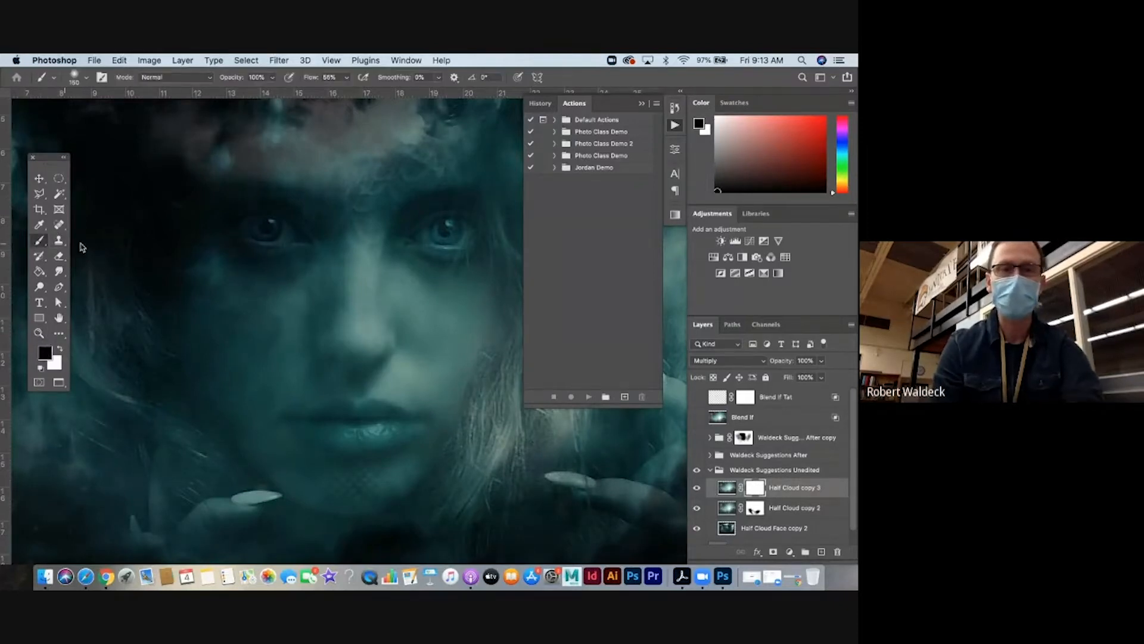
key("bracketleft")
key("bracketleft")
key("bracketleft")
key("bracketleft")
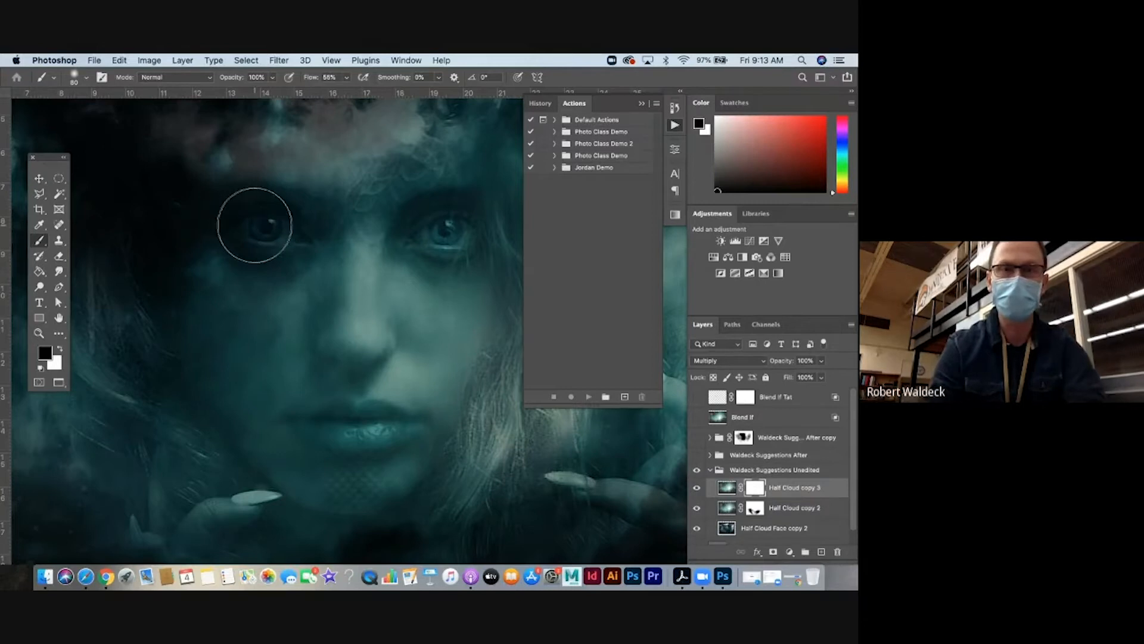
mouse_move(255, 225)
left_mouse_down()
mouse_move(266, 222)
mouse_move(255, 243)
mouse_move(295, 244)
left_mouse_up()
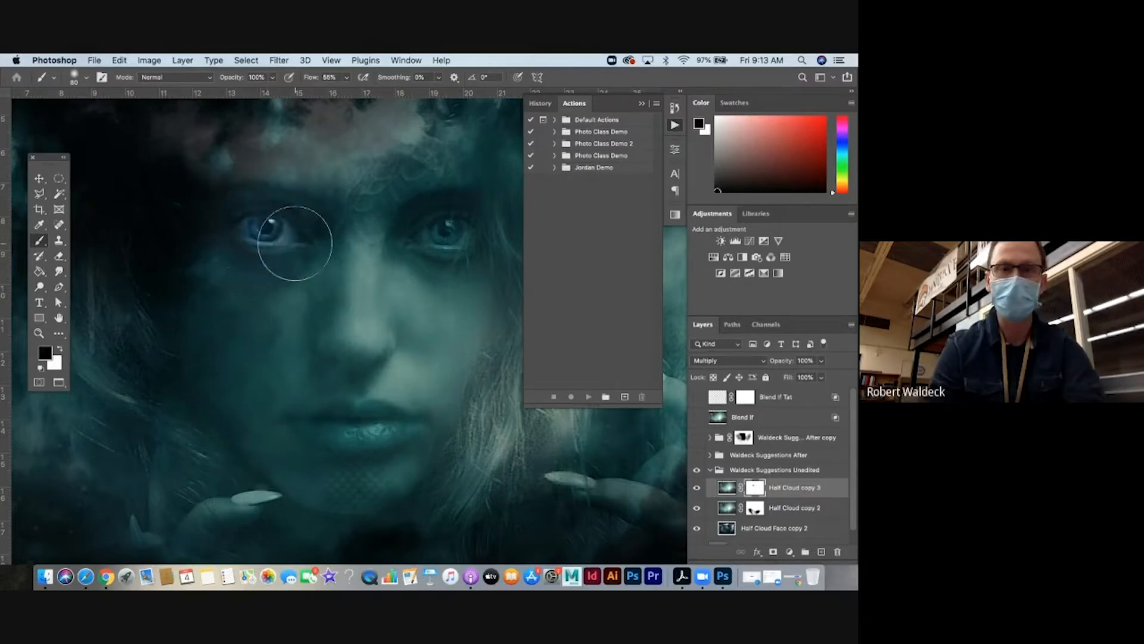
Compare the whole image with and without the Multiply cloud layer, leaving the layer visible.
key("z")
left_click(289, 276, "alt")
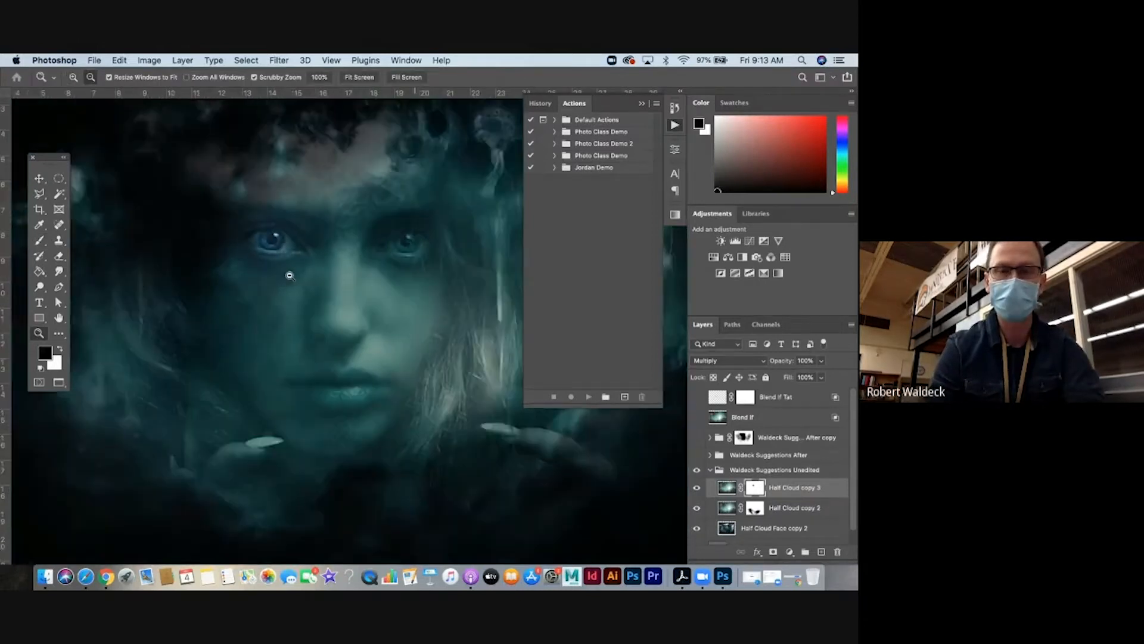
left_click(290, 276, "alt")
left_click(290, 275, "alt")
left_click(290, 276, "alt")
left_click(698, 488)
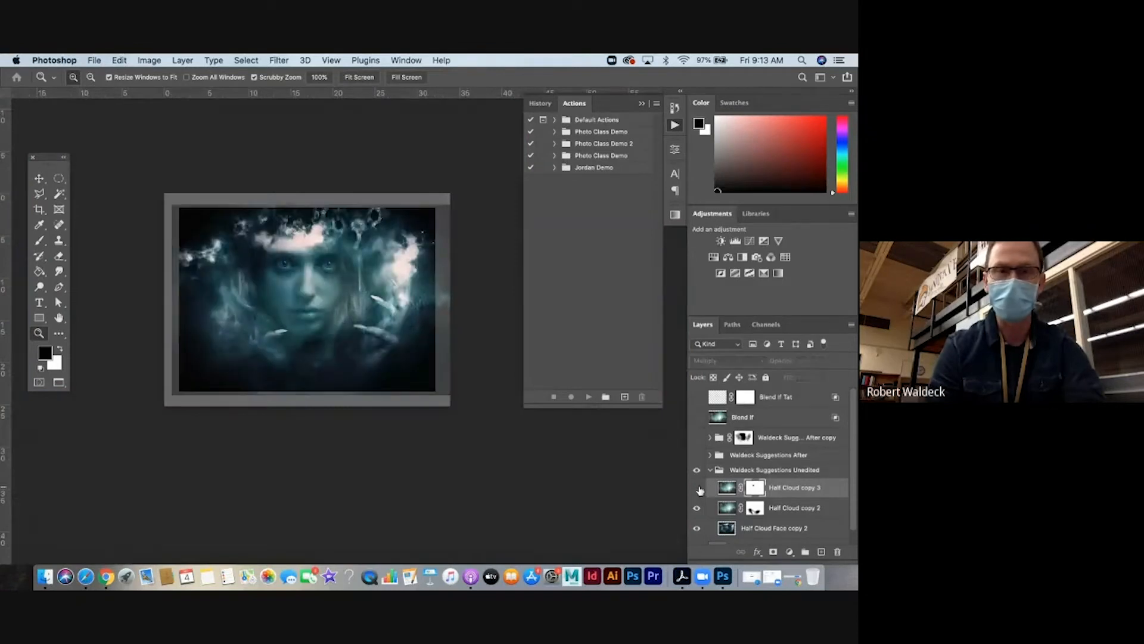
left_click(698, 488)
left_click(699, 488)
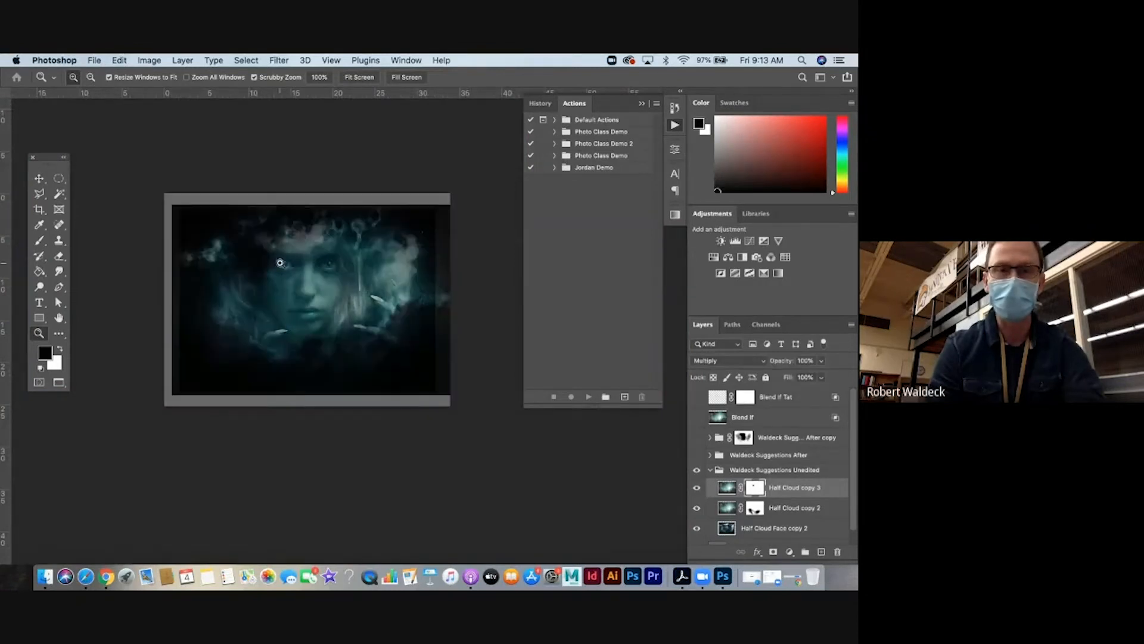
Set the black brush to 40% opacity and size 500, and paint on the Half Cloud copy 3 mask across the face and surrounding clouds.
left_click(40, 242)
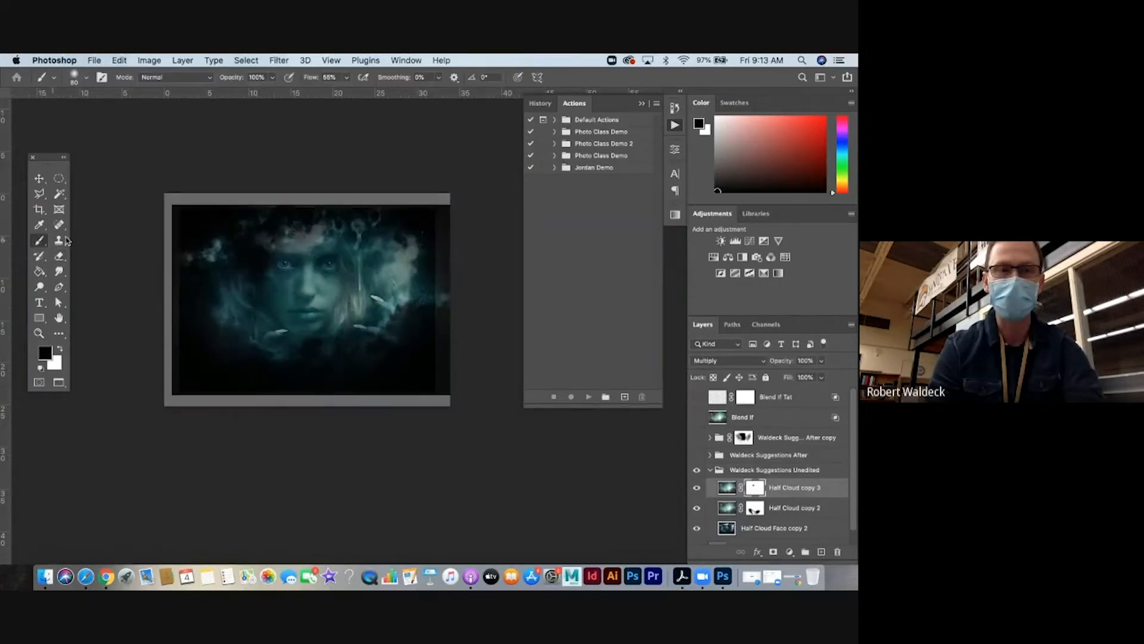
left_click(272, 78)
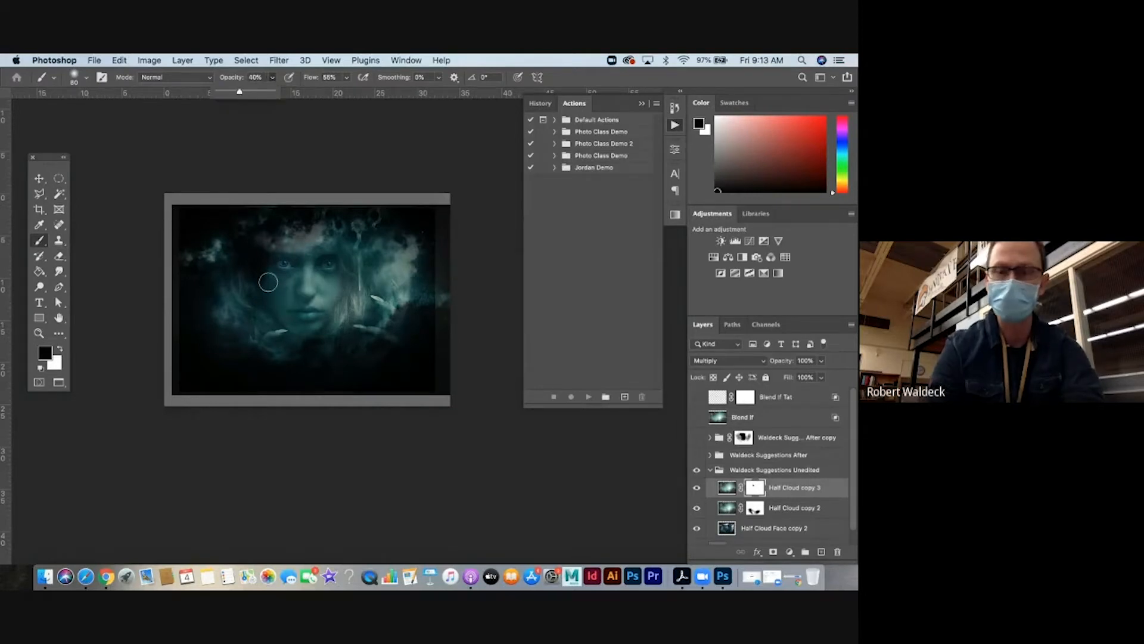
key("bracketright")
key("bracketright")
key("bracketright")
key("bracketright")
key("bracketright")
key("bracketright")
key("bracketright")
key("bracketright")
key("bracketright")
key("bracketright")
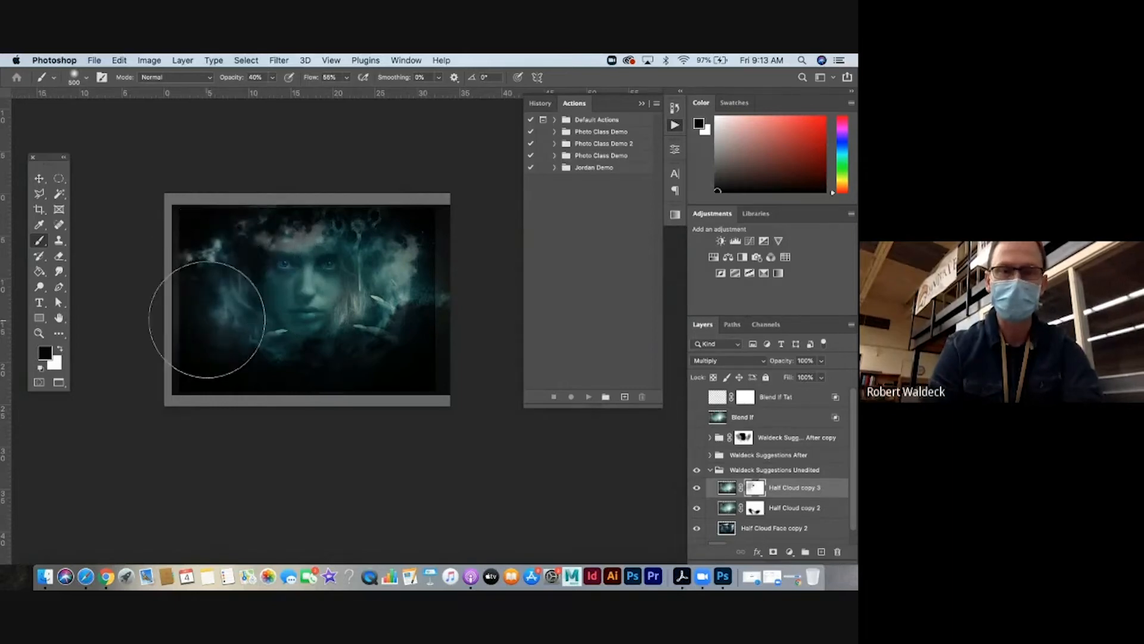
mouse_move(316, 344)
left_mouse_down()
mouse_move(377, 359)
mouse_move(412, 345)
mouse_move(415, 254)
mouse_move(342, 243)
left_mouse_up()
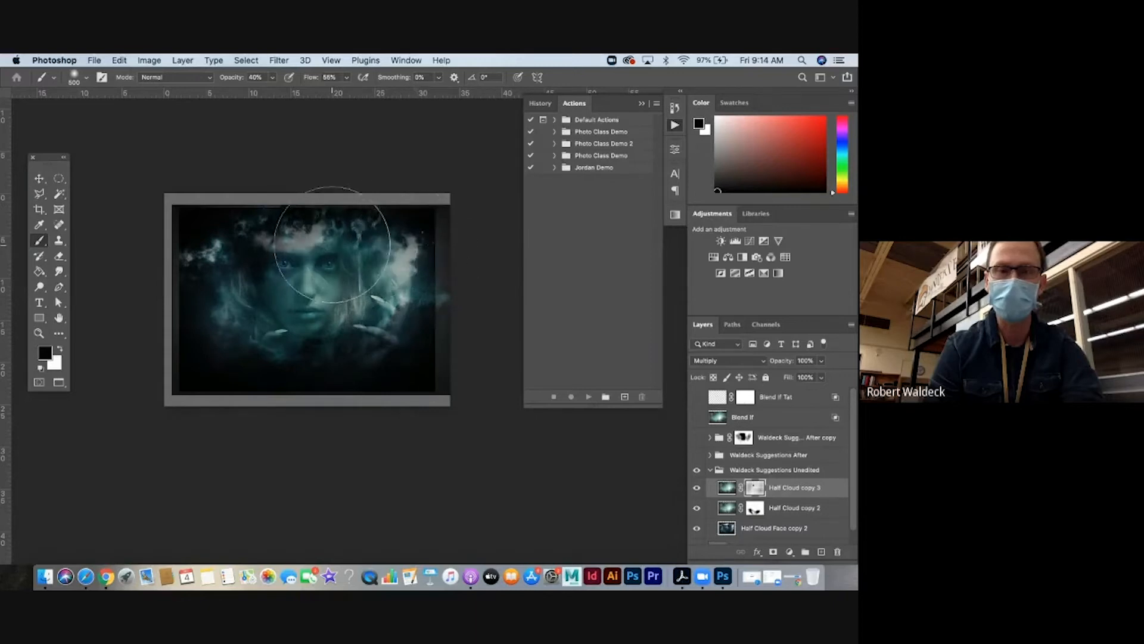
Compare the image with the Half Cloud copy 3 and Half Cloud copy 2 layers hidden in turn, leaving both visible.
key("z")
left_click(377, 323, "alt")
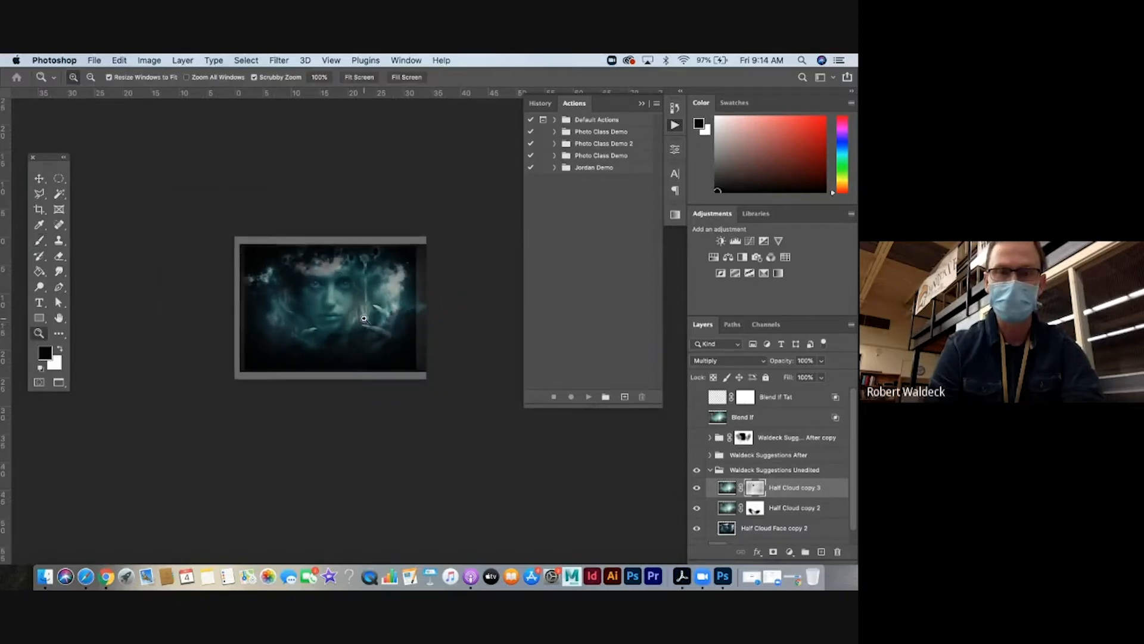
left_click(366, 321)
left_click(364, 319)
left_click(697, 488)
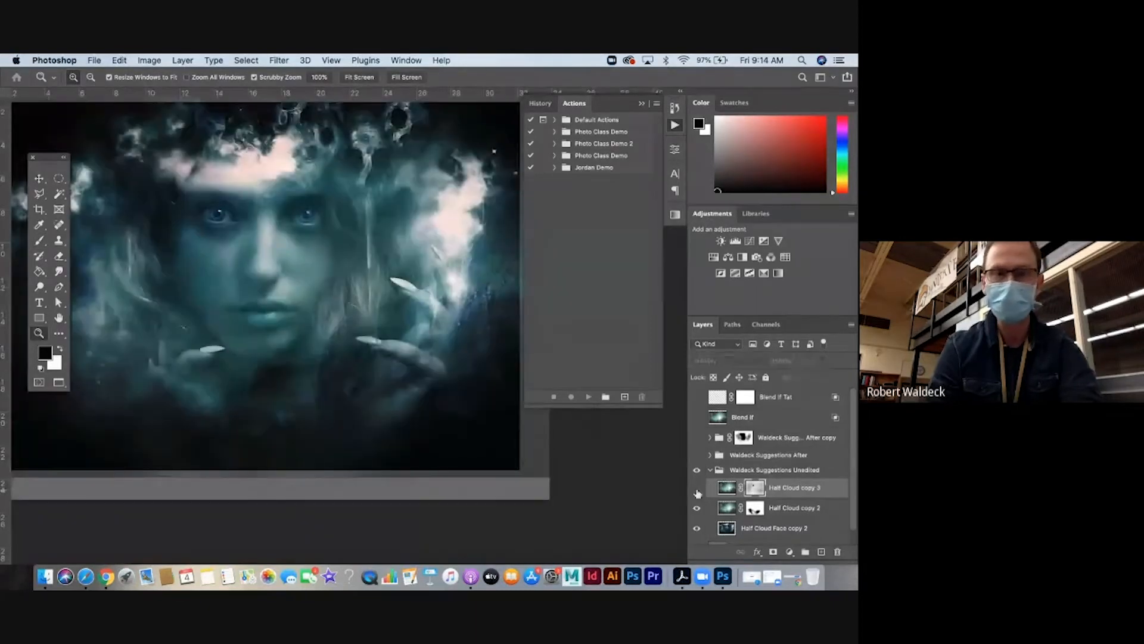
left_click(696, 488)
left_click(697, 488)
left_click(697, 488)
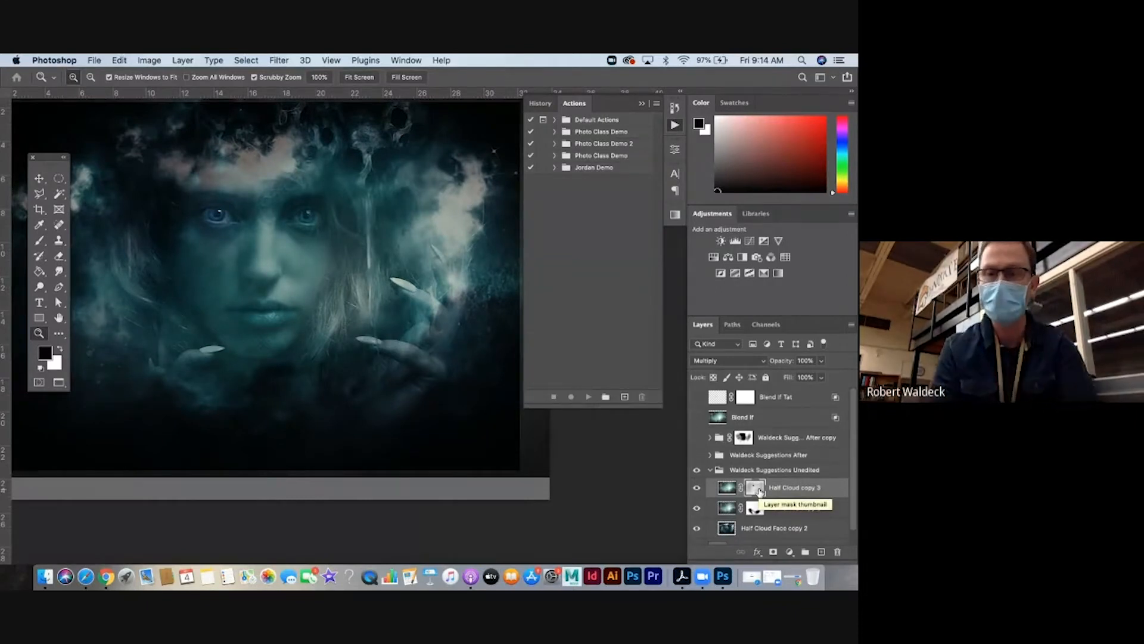
left_click(697, 507)
left_click(696, 509)
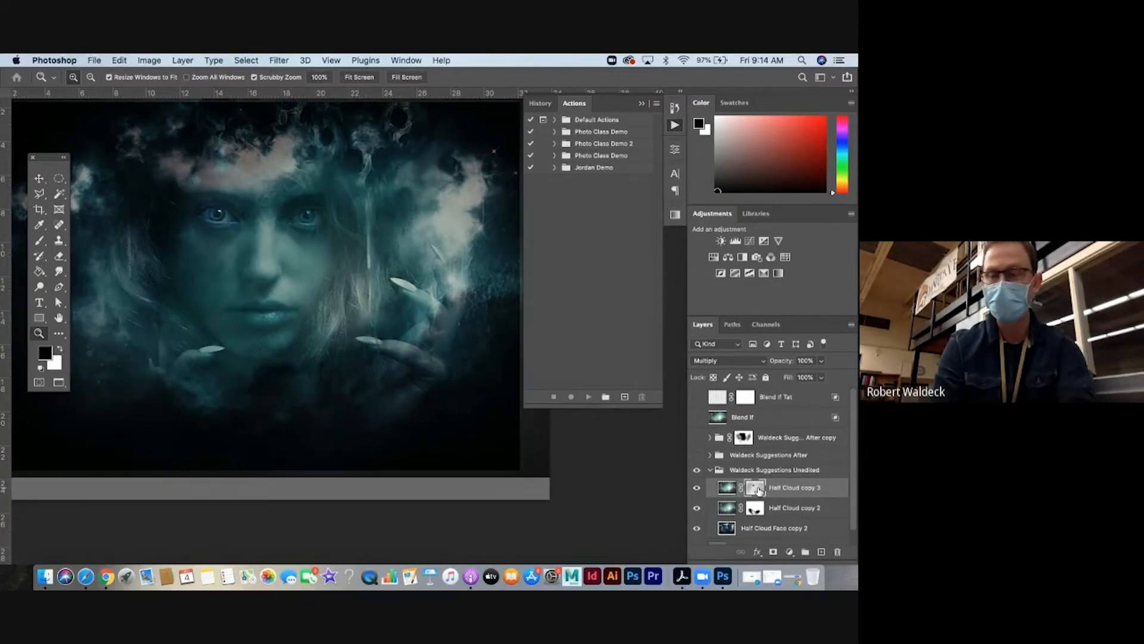
Disable the Half Cloud copy 3 layer mask to see its effect and re-enable it.
right_click(757, 489)
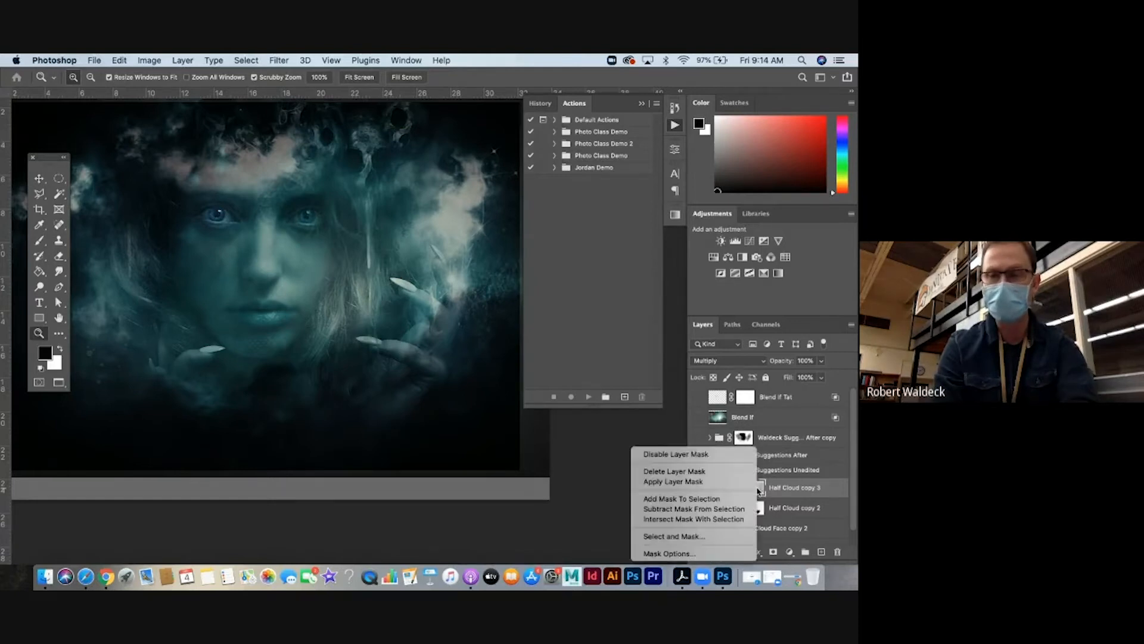
left_click(741, 455)
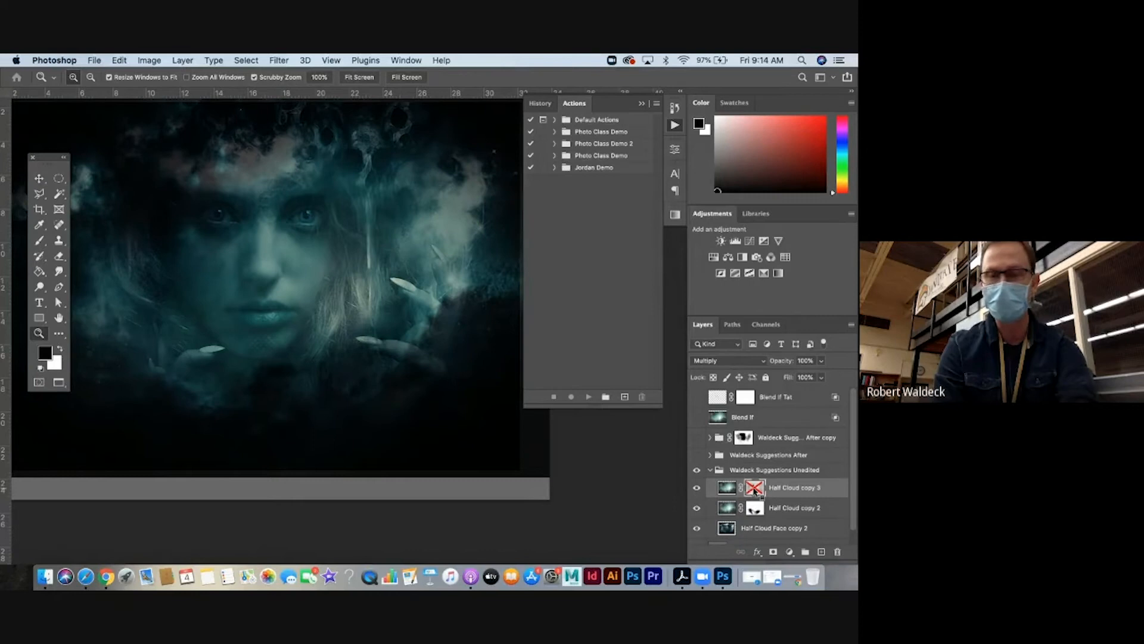
right_click(754, 490)
left_click(741, 455)
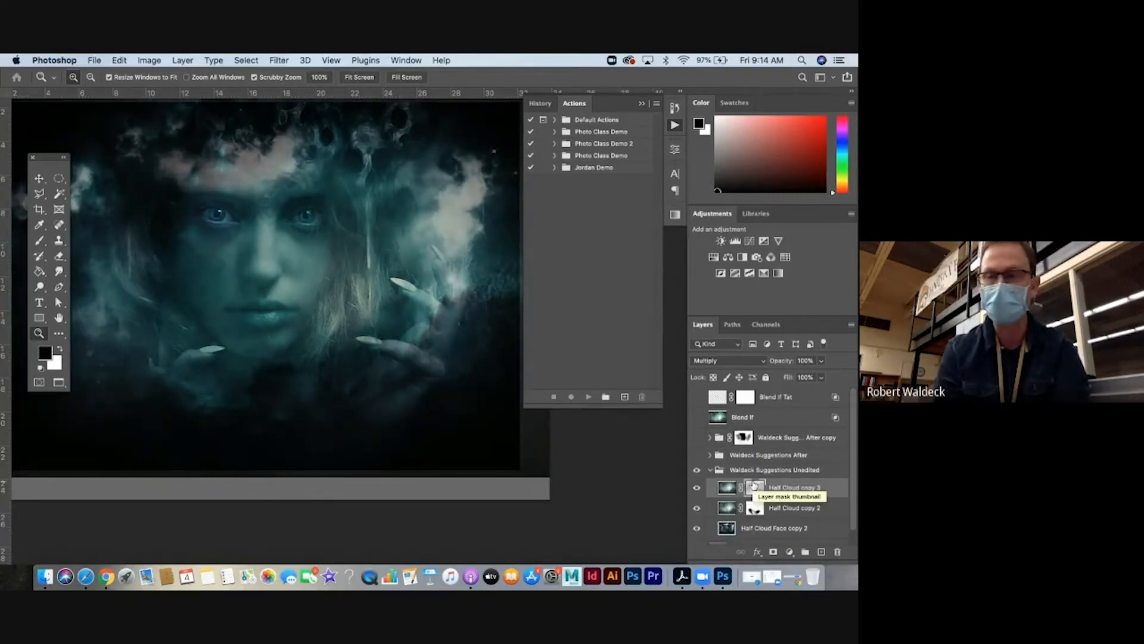
Duplicate the Half Cloud Face copy 2 layer and move the duplicate above Half Cloud copy 3.
scroll(780, 505, "down", 2)
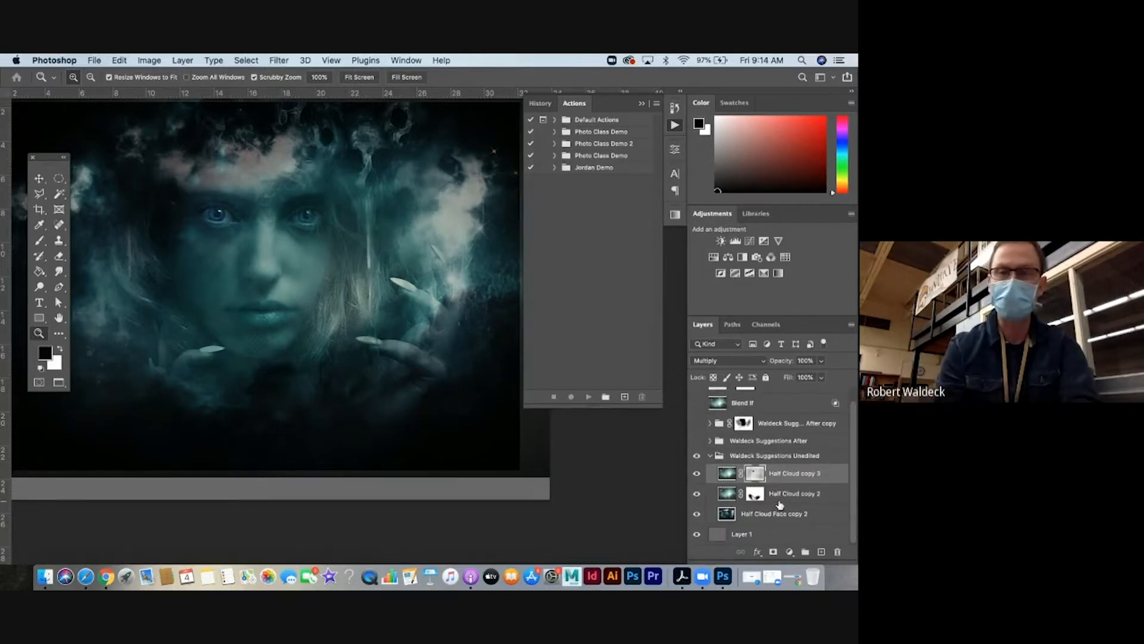
left_click(774, 514)
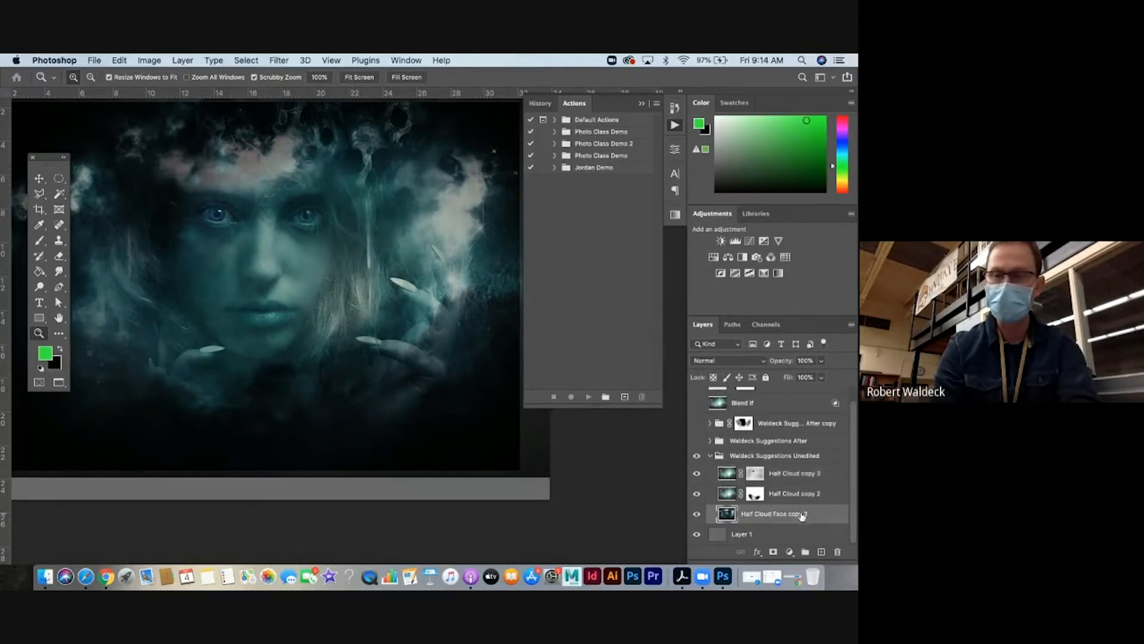
key("super+j")
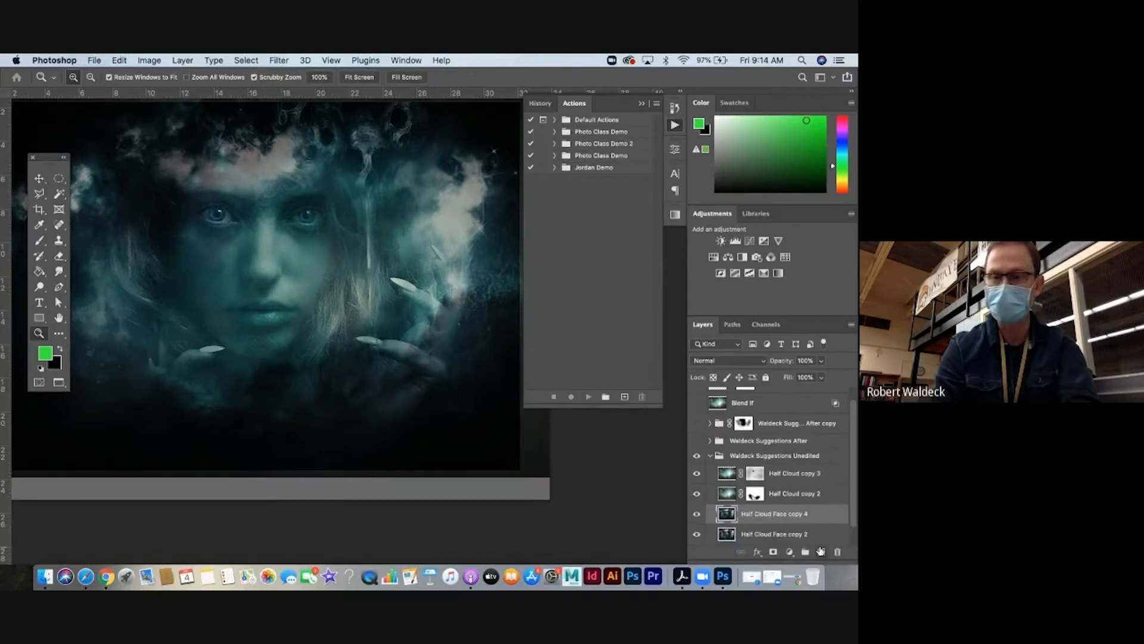
left_click_drag(789, 515, 784, 474)
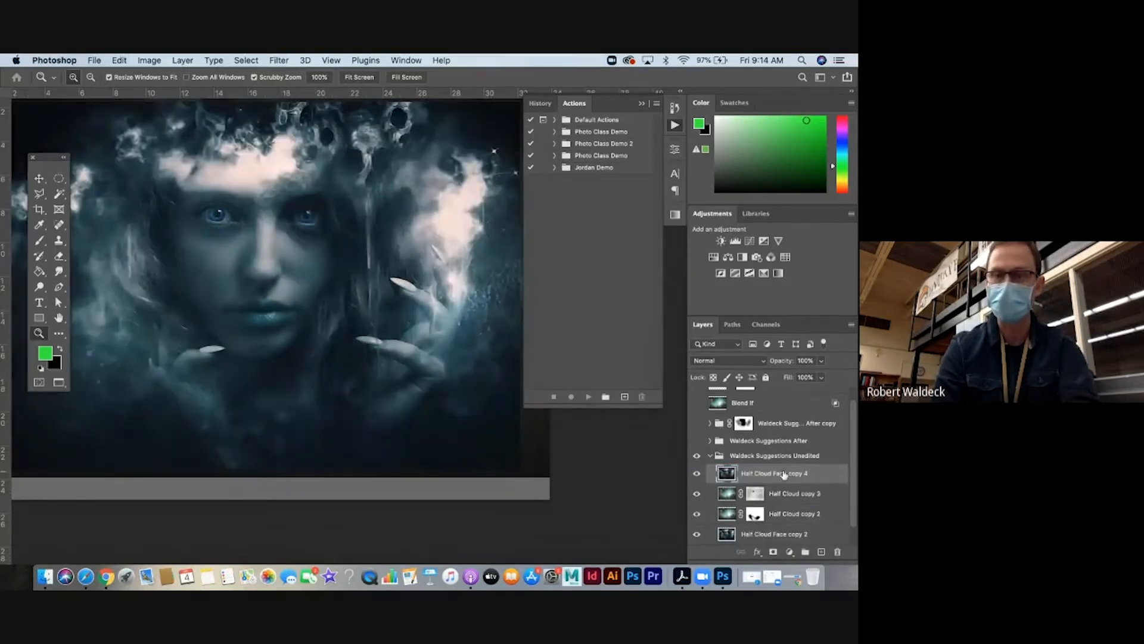
Set the Half Cloud Face copy 4 layer's blend mode to Overlay and compare the image with that layer hidden and shown.
left_click(742, 363)
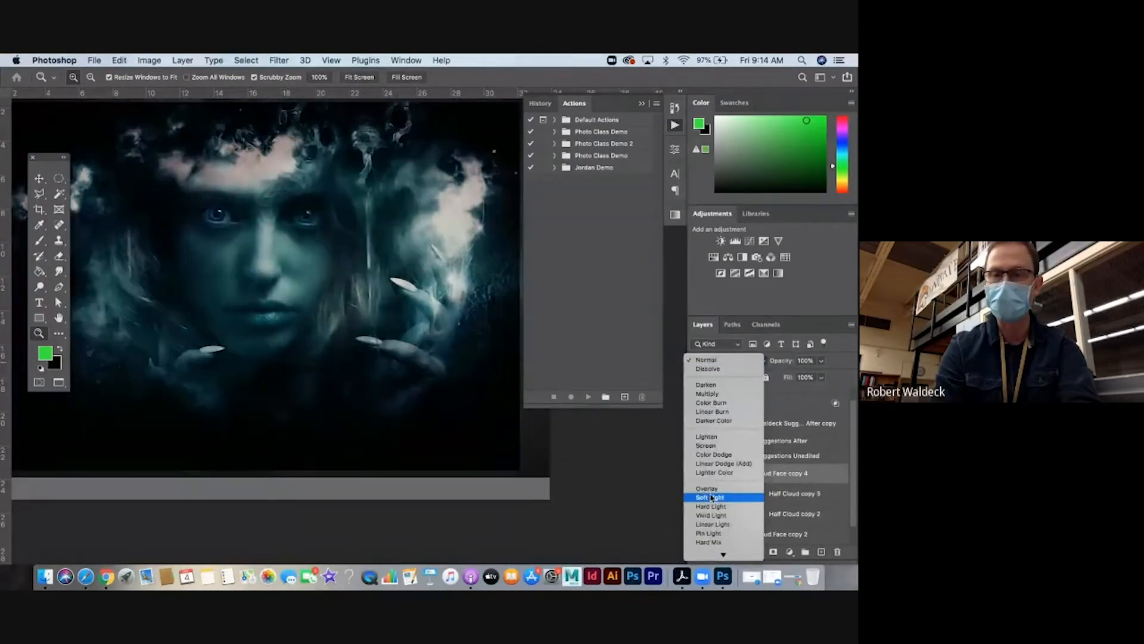
left_click(705, 489)
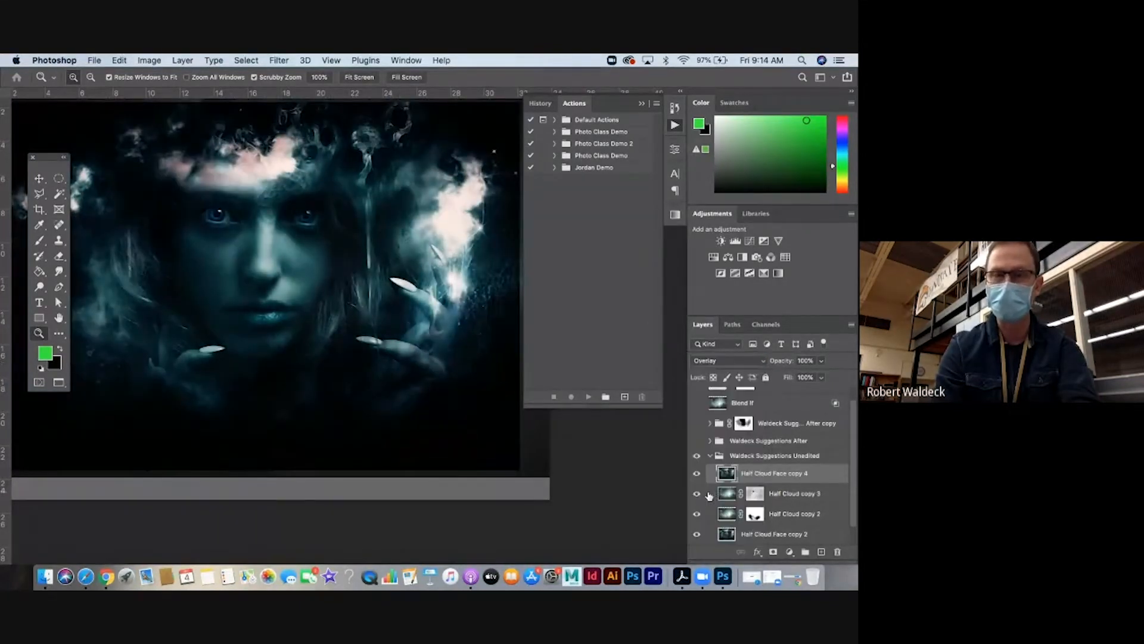
left_click(697, 475)
left_click(697, 475)
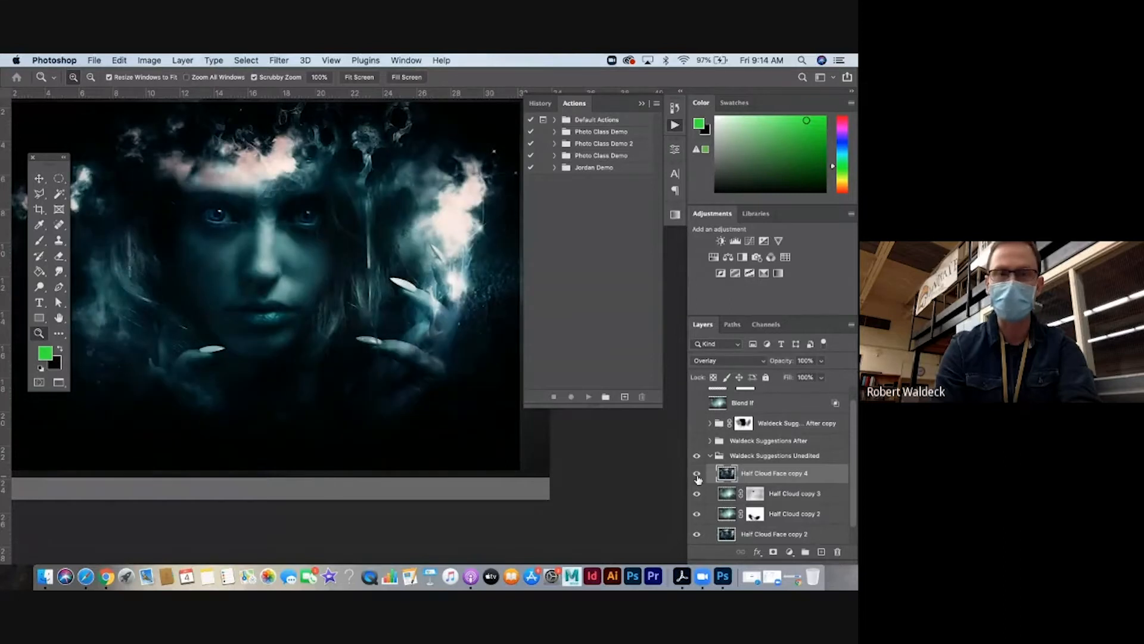
left_click(697, 475)
left_click(698, 475)
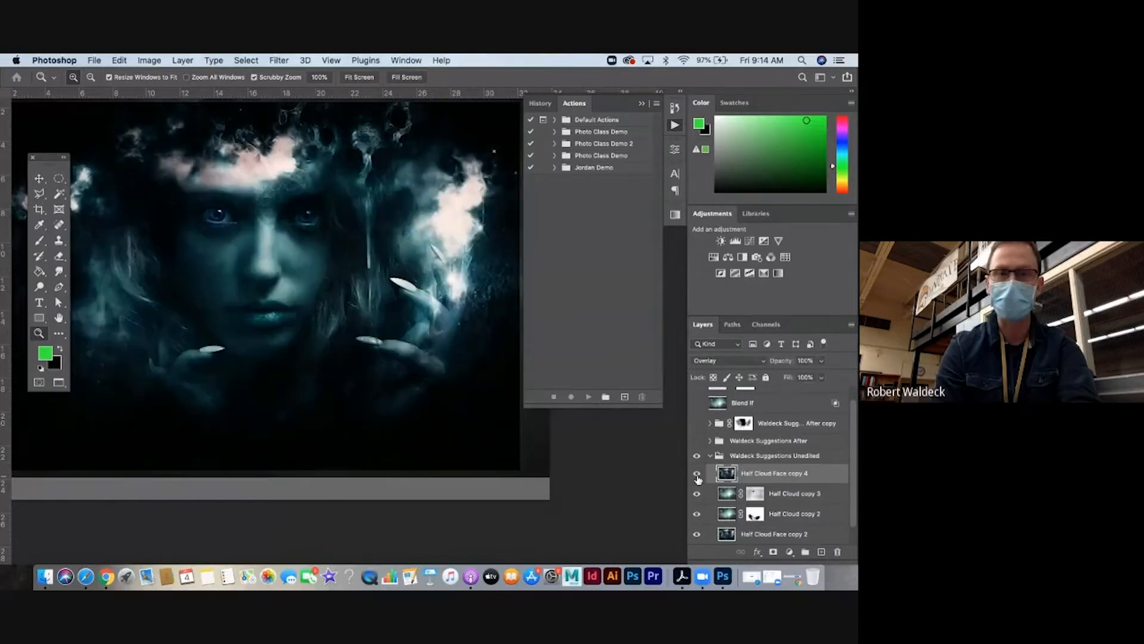
Add a layer mask to Half Cloud Face copy 4 and paint it black at 48% brush opacity over the clouds left of the face.
left_click(773, 552)
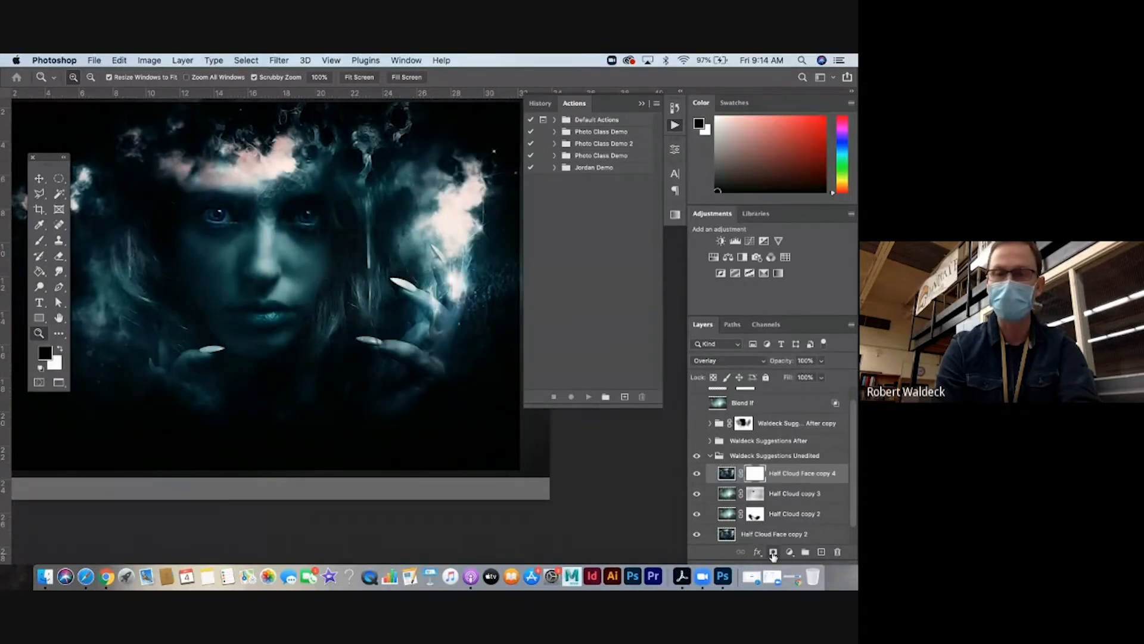
left_click(316, 277, "alt")
left_click(316, 277, "alt")
left_click(316, 278)
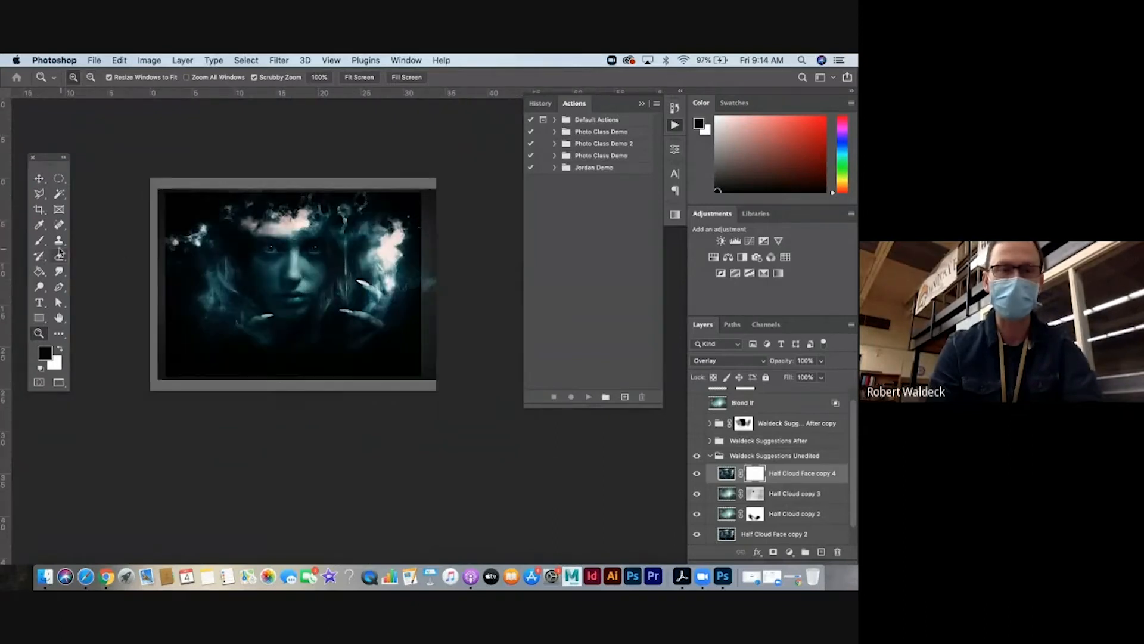
left_click(39, 240)
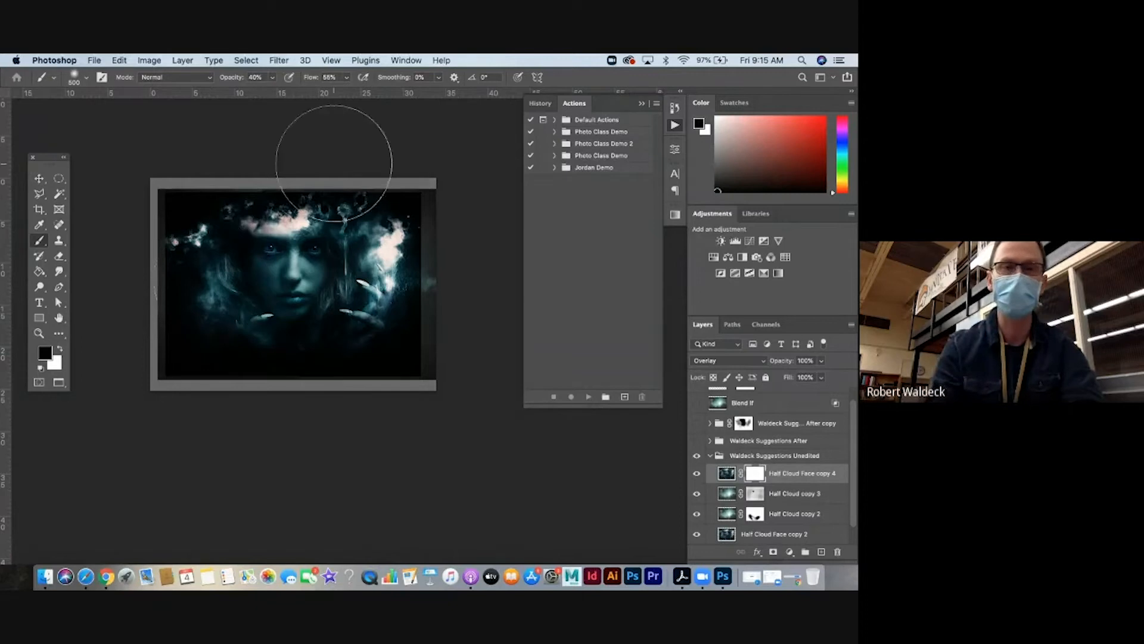
left_click(273, 77)
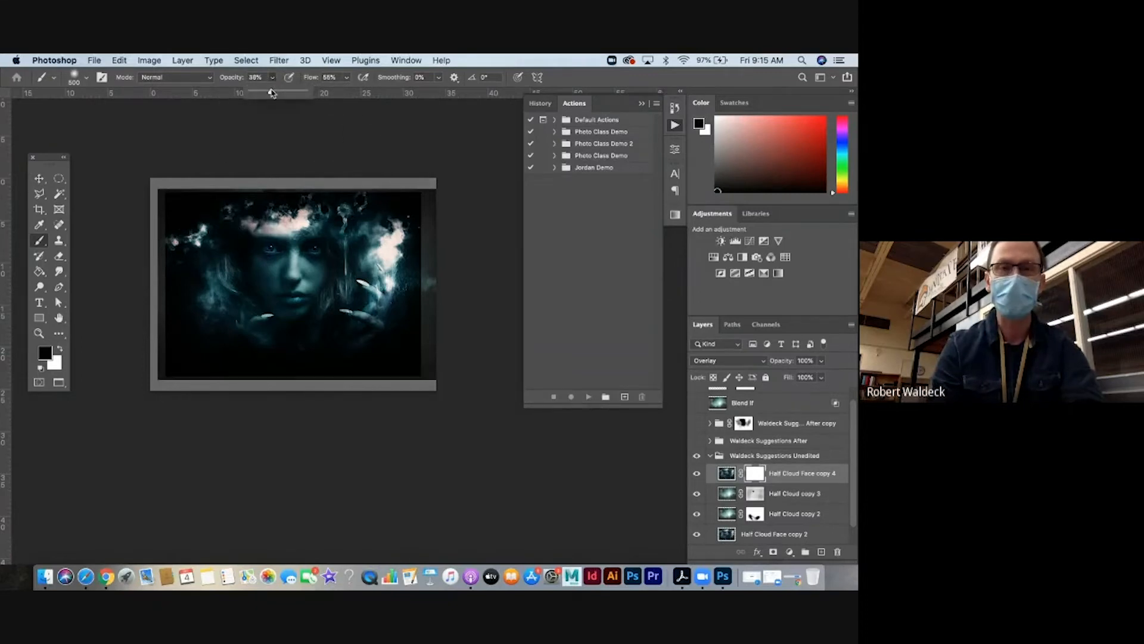
left_click(221, 286)
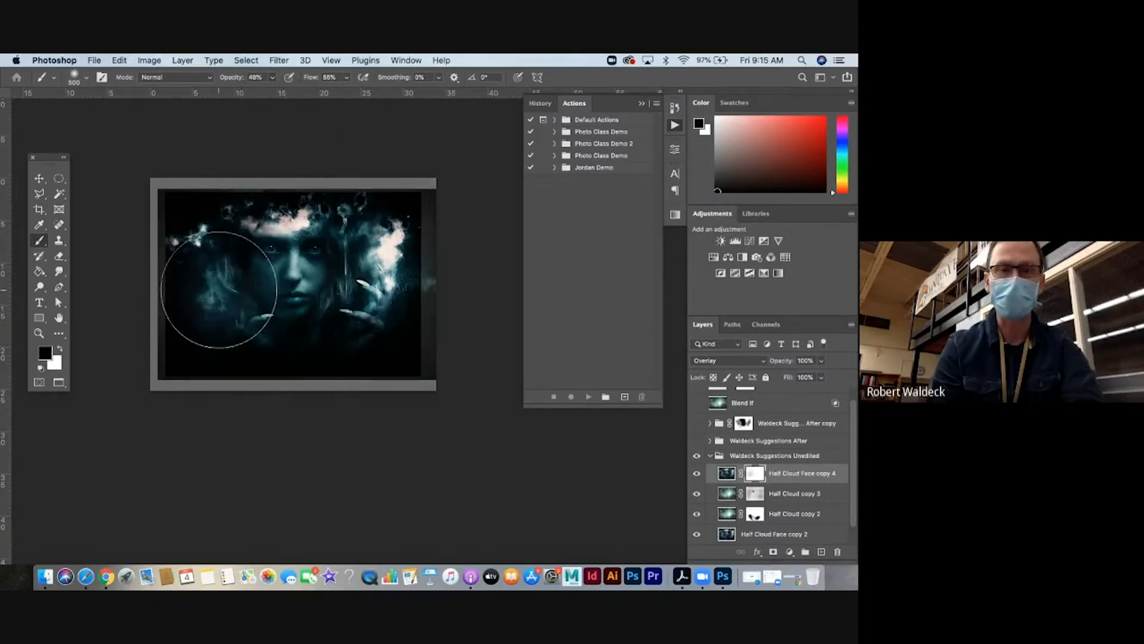
Raise the brush opacity to 80% and paint the Half Cloud Face copy 4 mask over the right-hand fingers and the face.
left_click(272, 78)
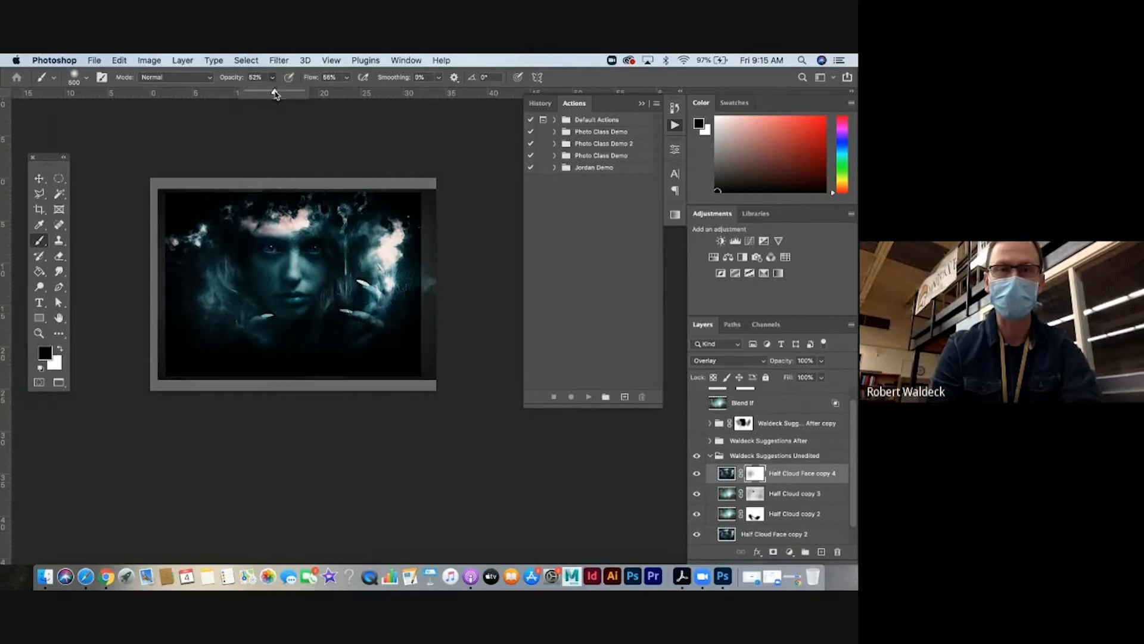
left_click_drag(275, 94, 292, 93)
left_click(359, 328)
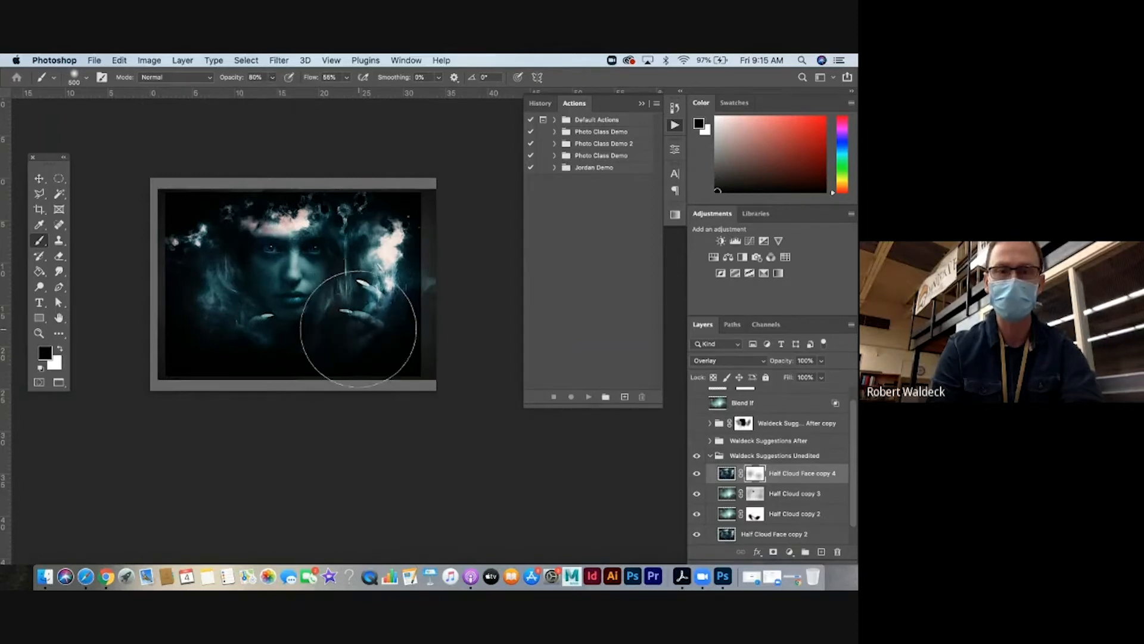
left_click(358, 328)
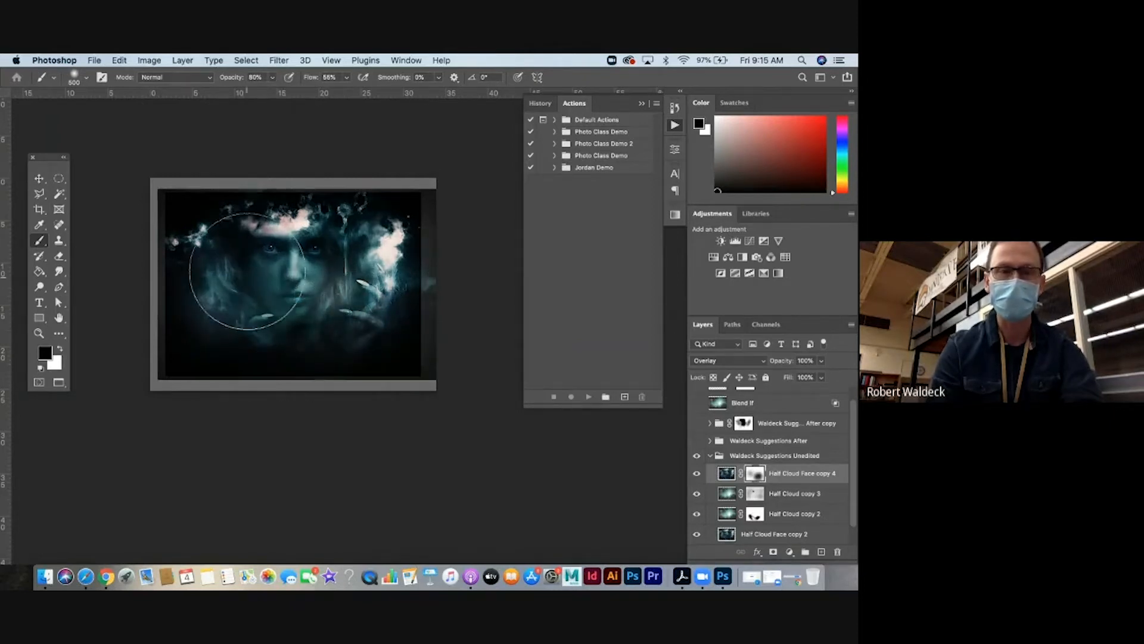
Set the brush opacity to 100% and paint the Half Cloud Face copy 4 mask over both hands and the area below the chin.
left_click(272, 79)
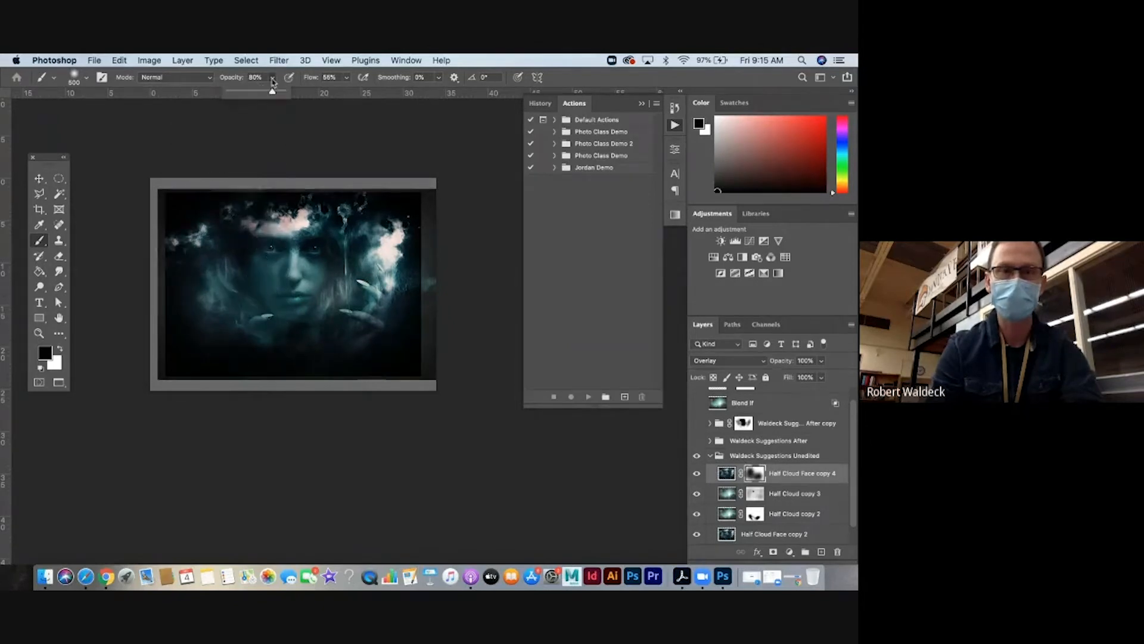
left_click_drag(272, 82, 291, 92)
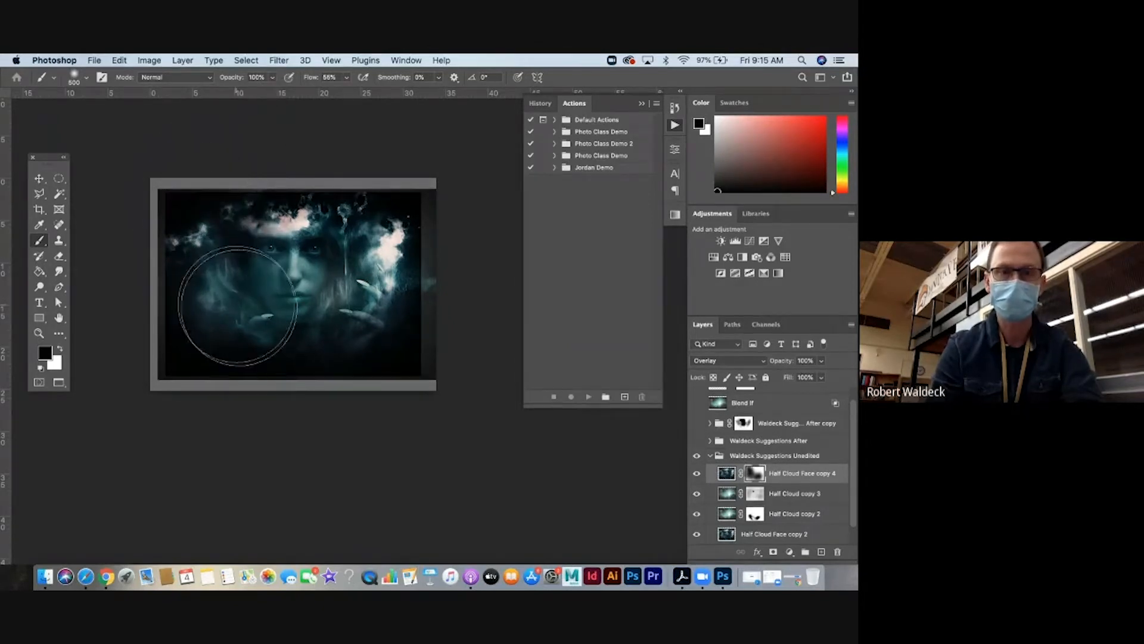
left_click(311, 328)
left_click(374, 337)
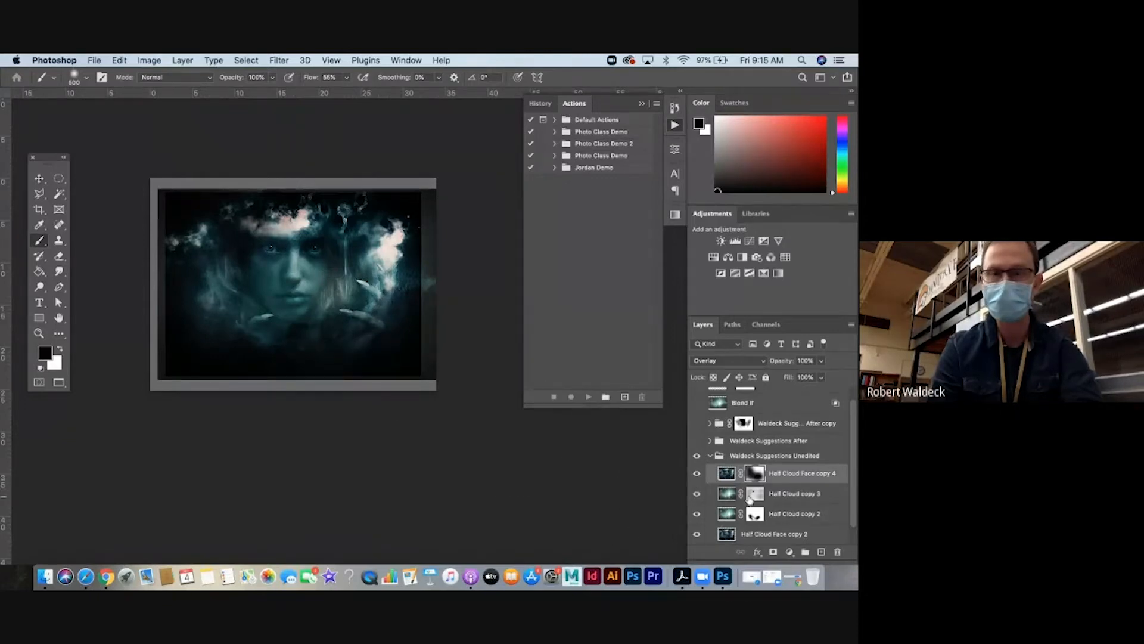
Compare the image with Half Cloud copy 3 hidden and shown, and paint black on the Half Cloud copy 2 mask over the lower face.
left_click(701, 493)
left_click(698, 493)
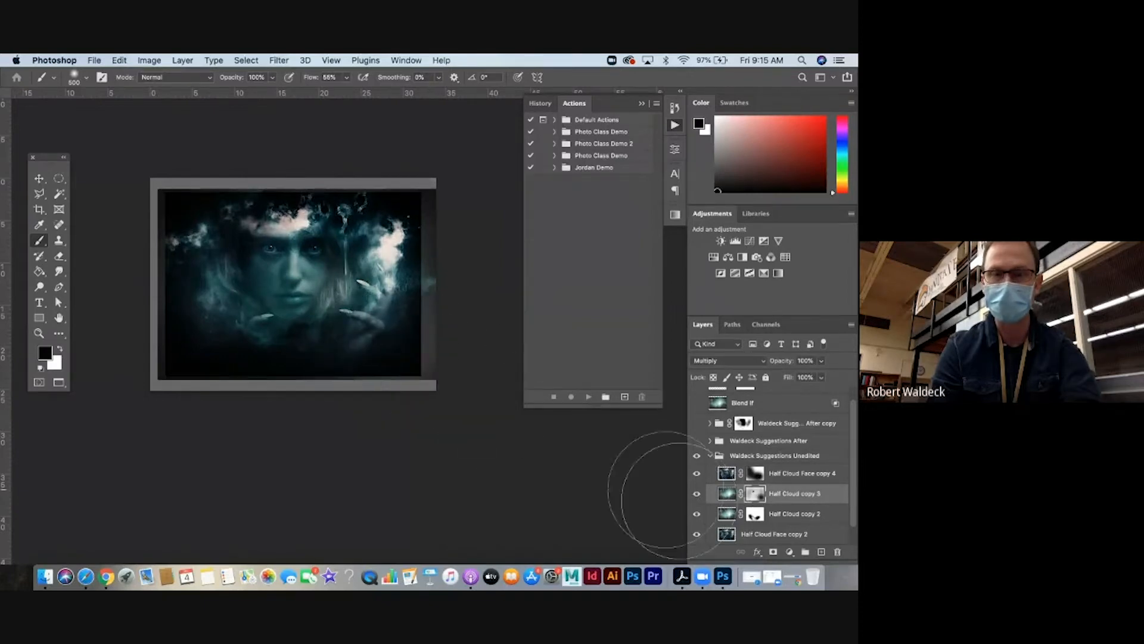
left_click(754, 514)
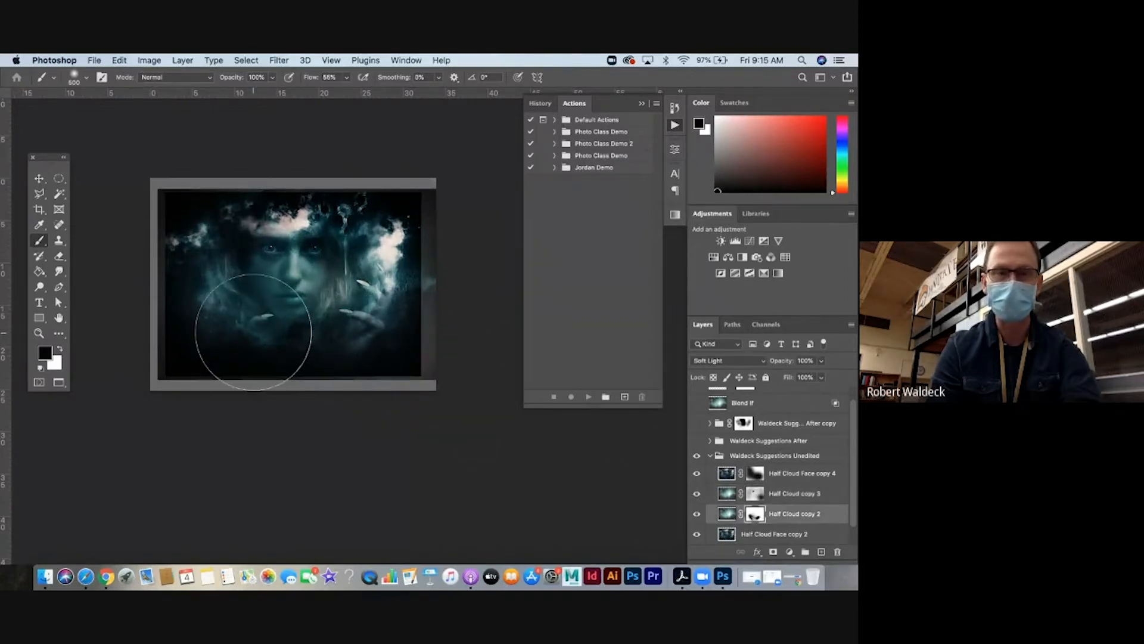
mouse_move(276, 285)
left_mouse_down()
mouse_move(262, 281)
mouse_move(290, 324)
left_mouse_up()
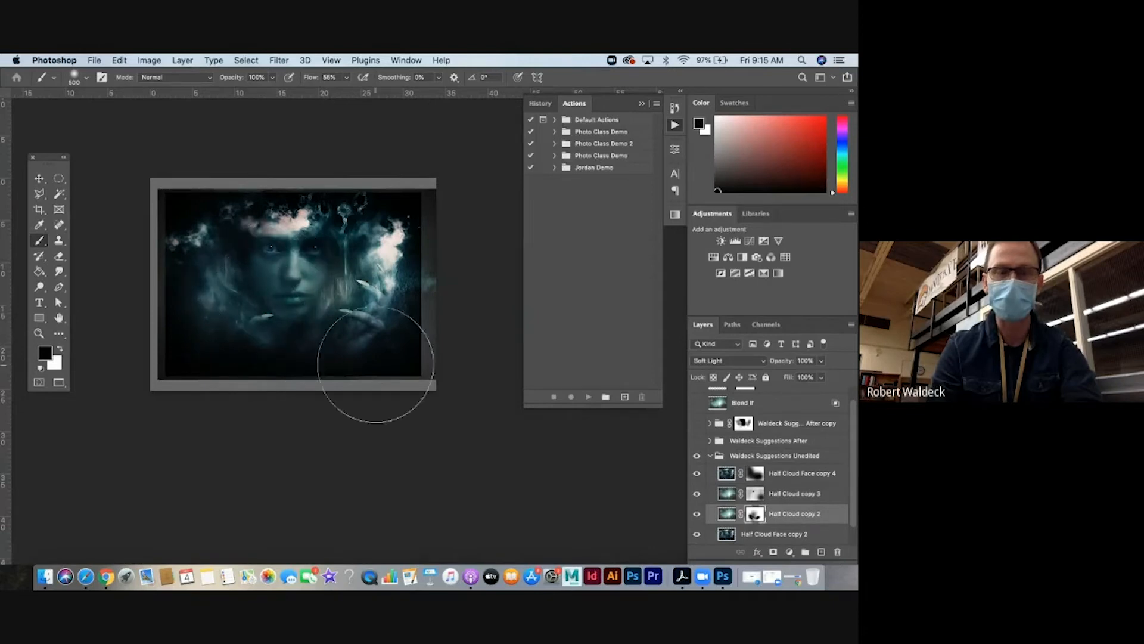
key("z")
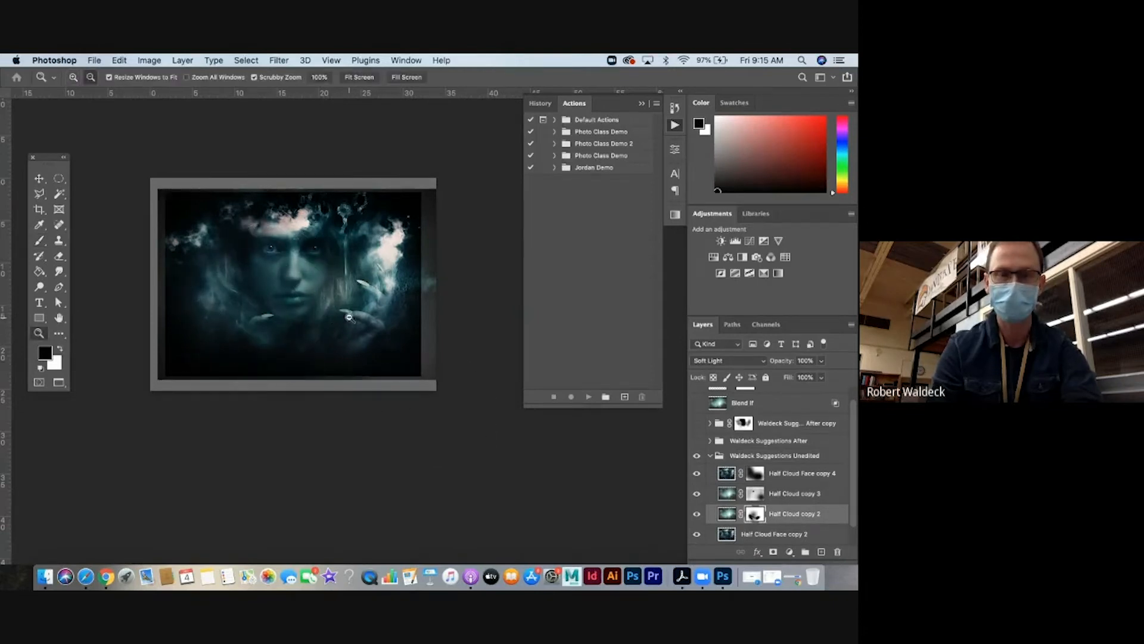
left_click(349, 317, "alt")
left_click(331, 295)
left_click(331, 294)
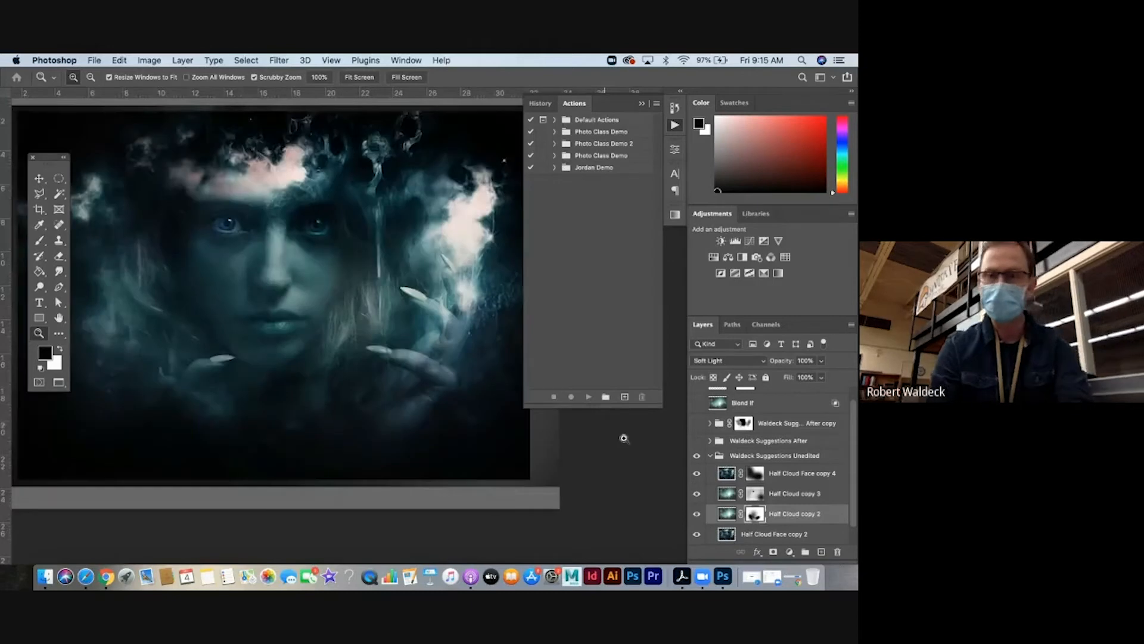
Collapse the unedited suggestions layer group, duplicate it, and expand the duplicate.
left_click(709, 455)
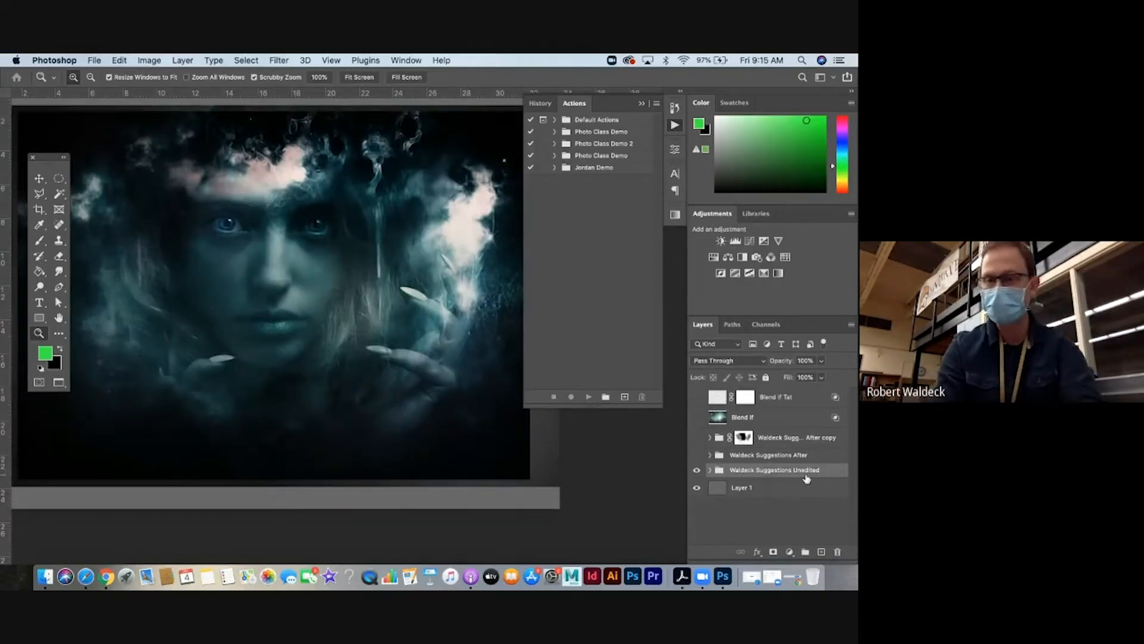
left_click_drag(805, 474, 821, 551)
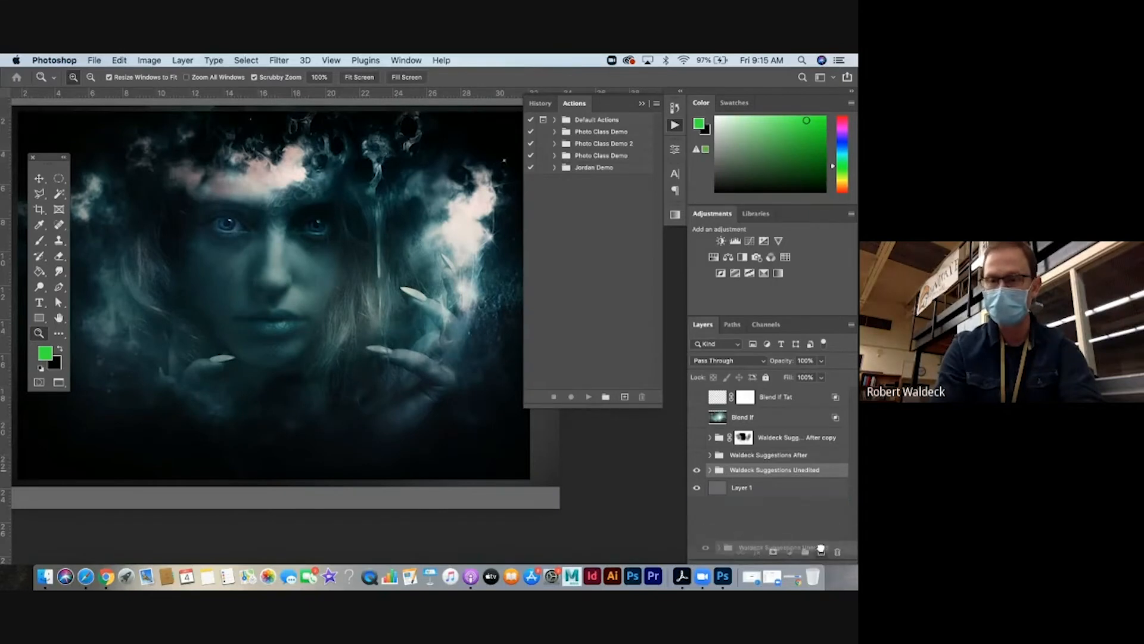
left_click(710, 470)
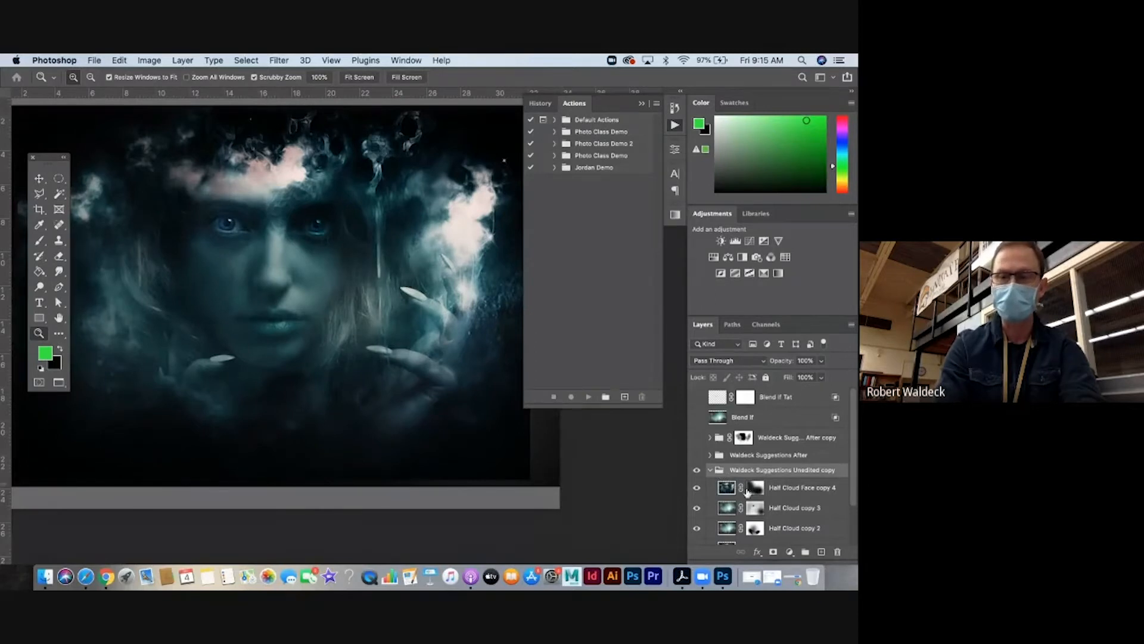
Add a Gradient Map adjustment layer above Half Cloud Face copy 4 in the duplicated group and reverse its gradient.
left_click(786, 495)
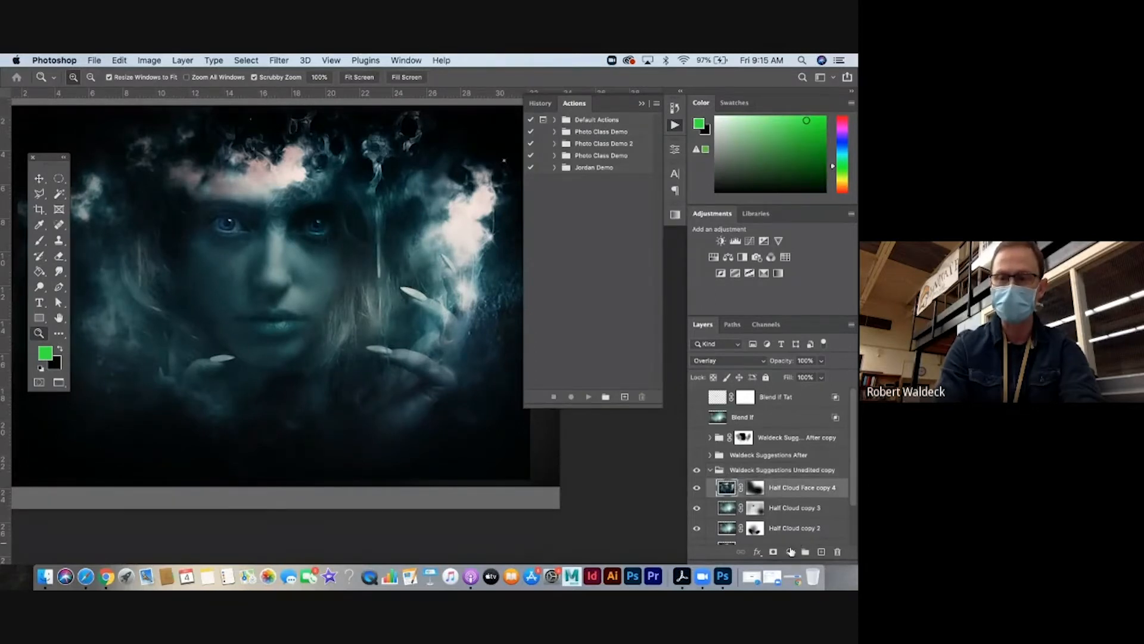
left_click(790, 553)
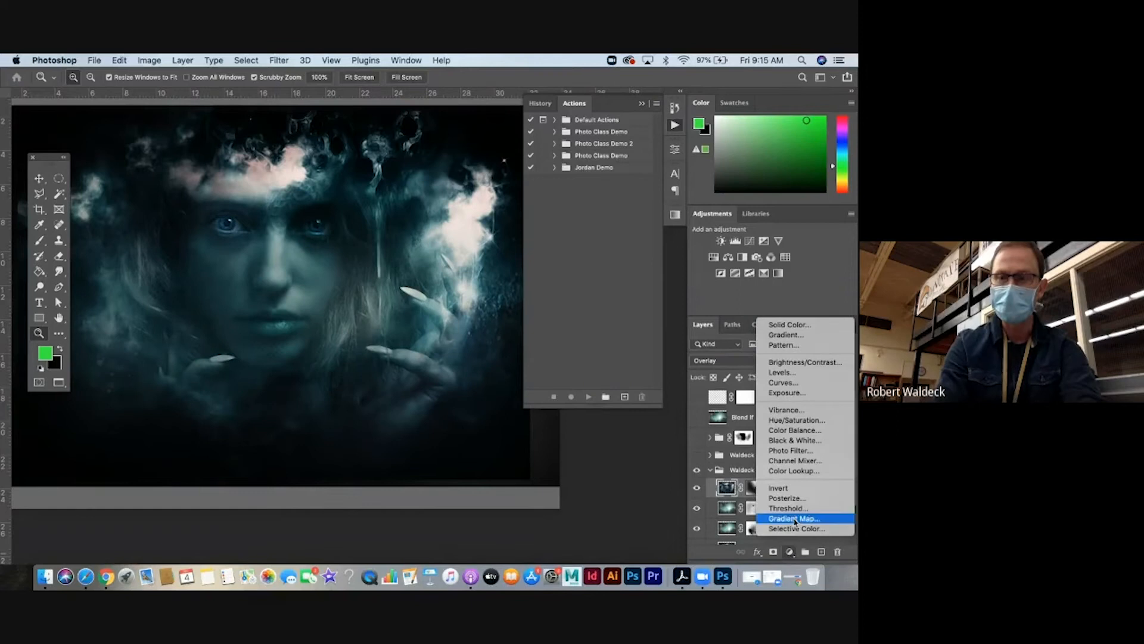
left_click(794, 519)
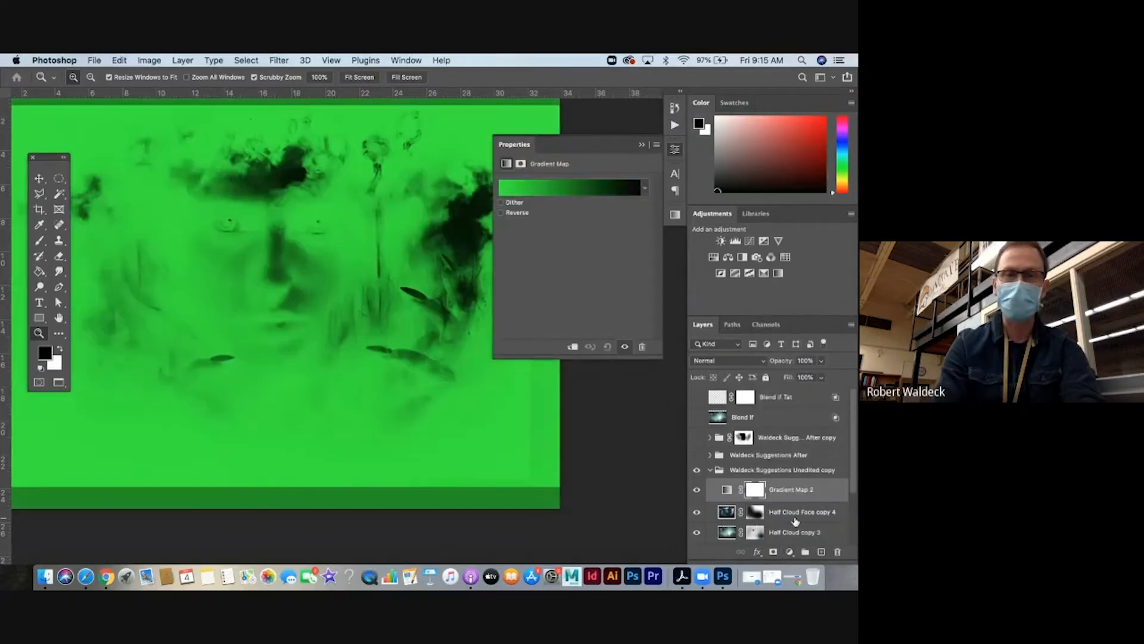
left_click(502, 213)
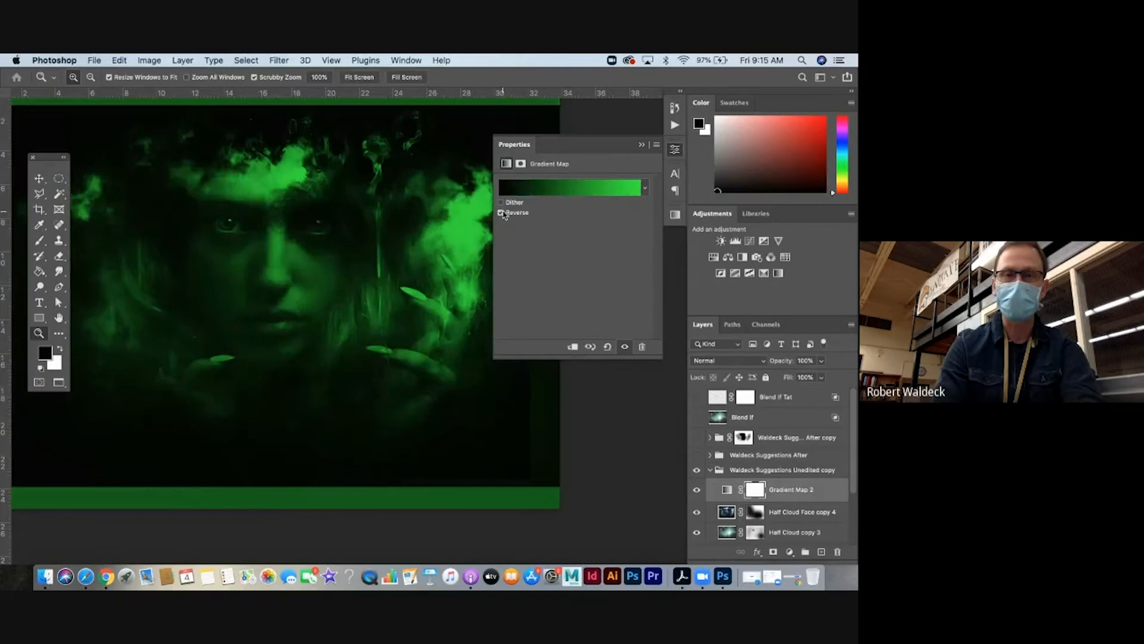
Edit the gradient map's gradient, trying presets Pink_10, Pink_16 and Green_27 before applying the Green_31 preset.
left_click(543, 188)
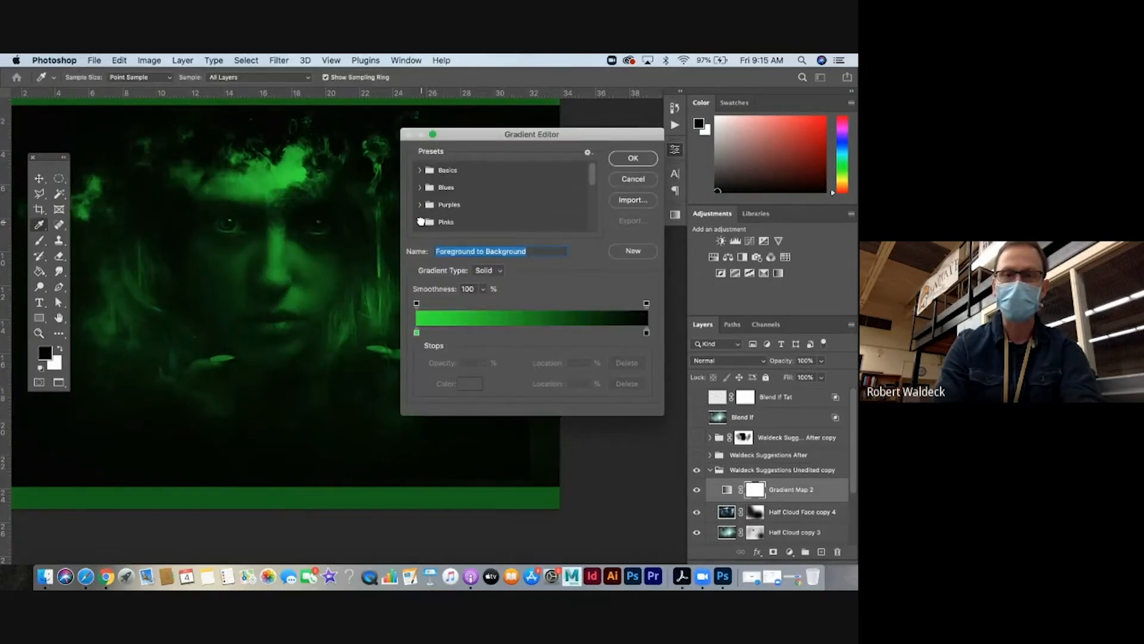
left_click(420, 222)
scroll(429, 218, "down", 2)
left_click(455, 214)
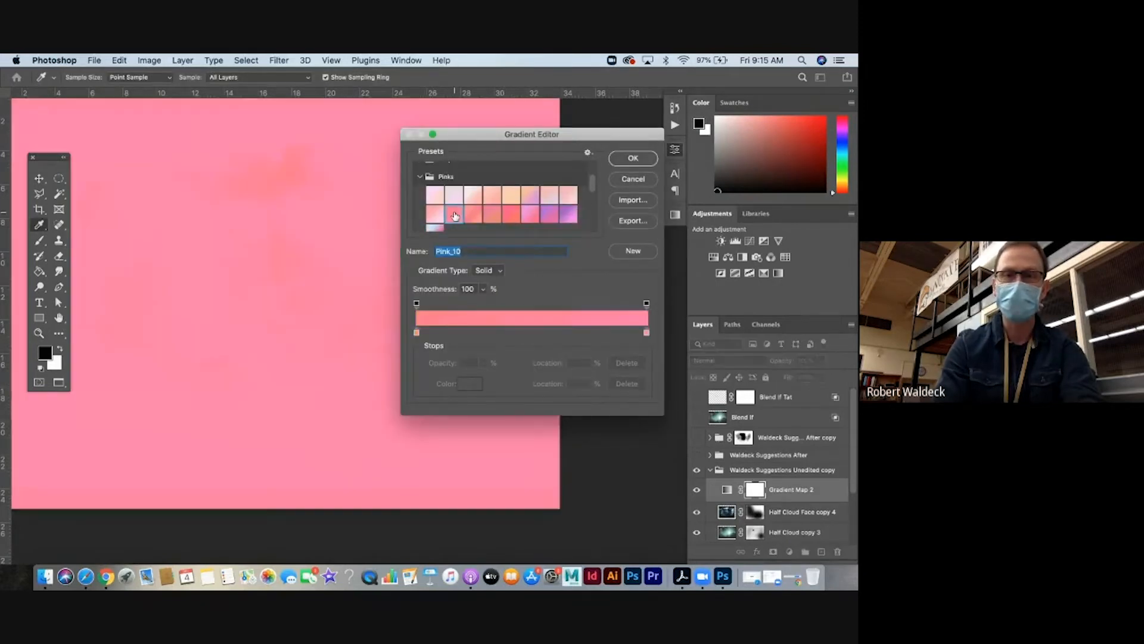
left_click(564, 220)
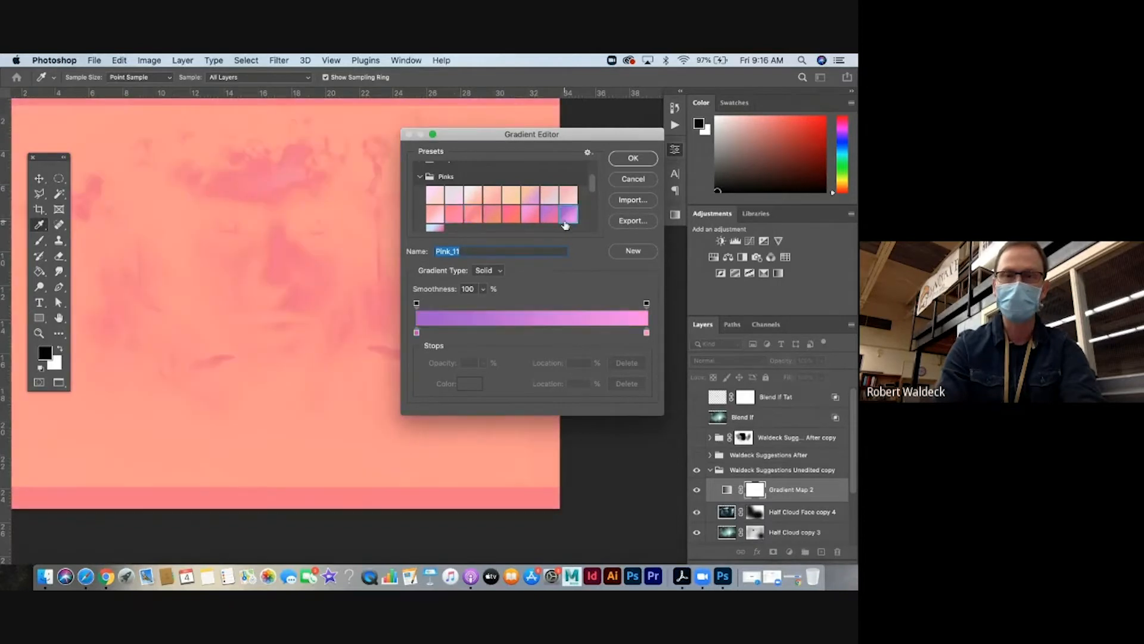
left_click(420, 178)
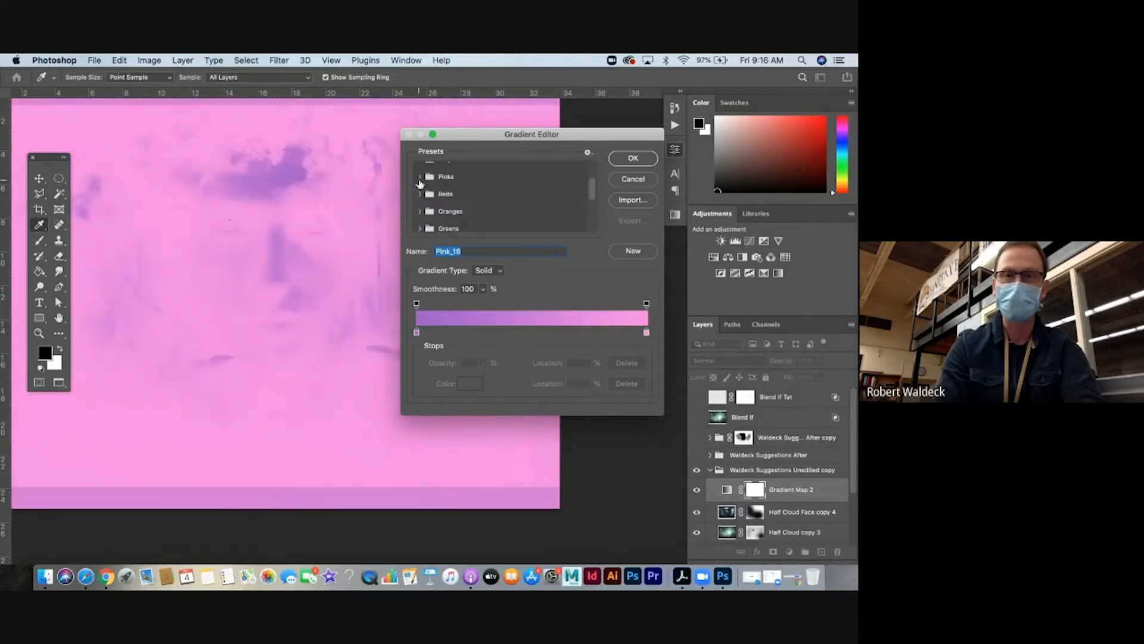
scroll(420, 184, "down", 1)
left_click(420, 203)
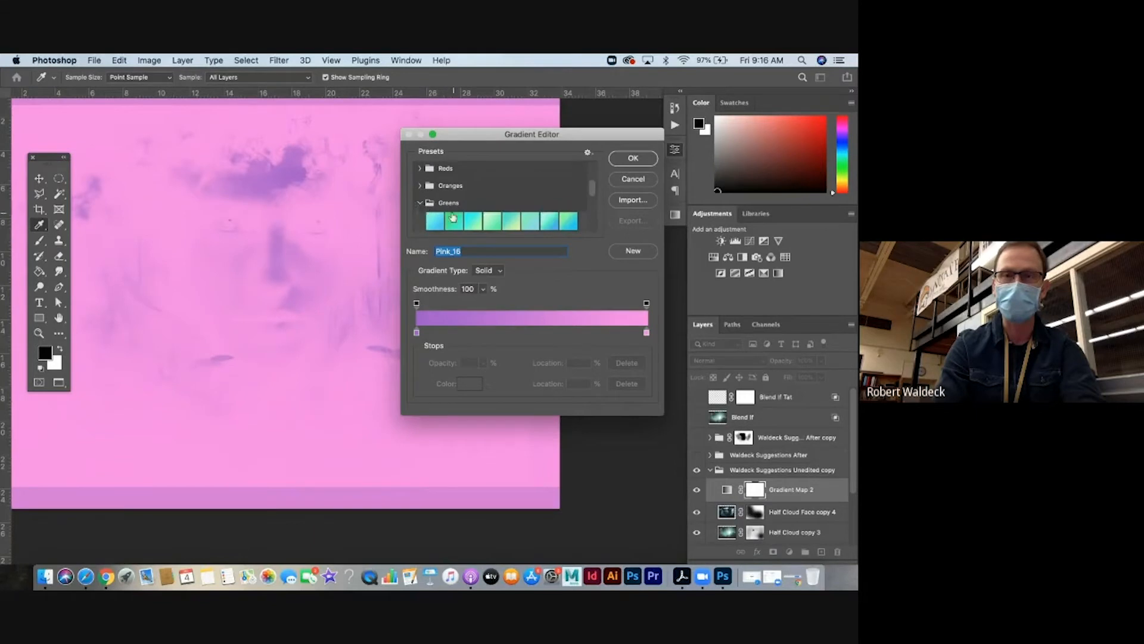
scroll(453, 218, "down", 3)
left_click(472, 219)
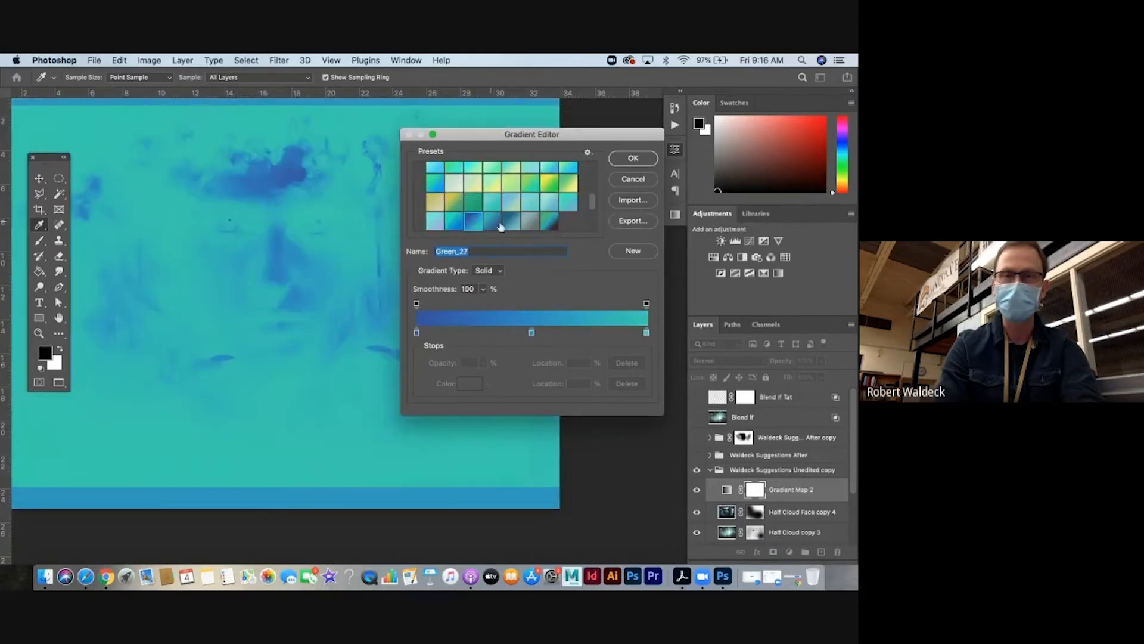
left_click(549, 222)
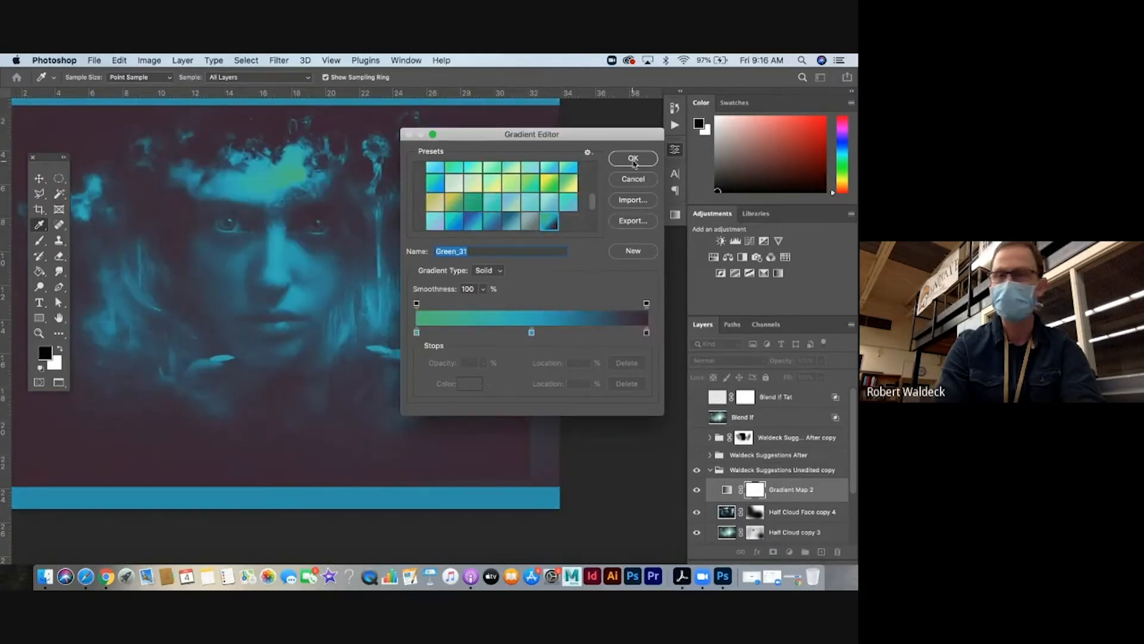
left_click(632, 159)
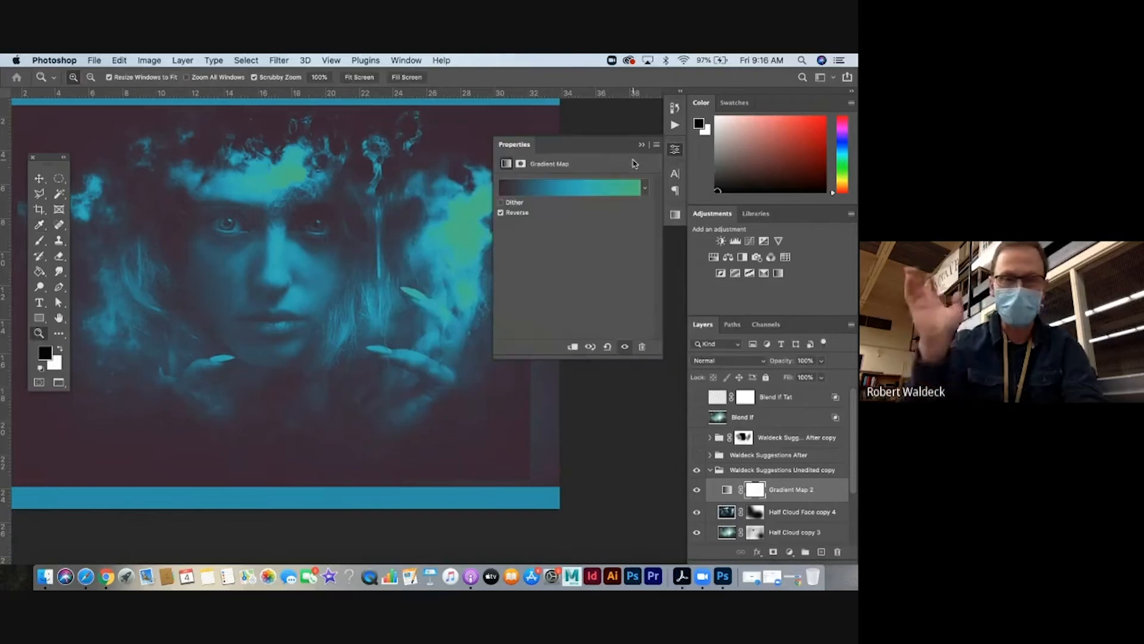
Set the blend mode of the Gradient Map 2 adjustment layer to Lighten.
left_click(642, 145)
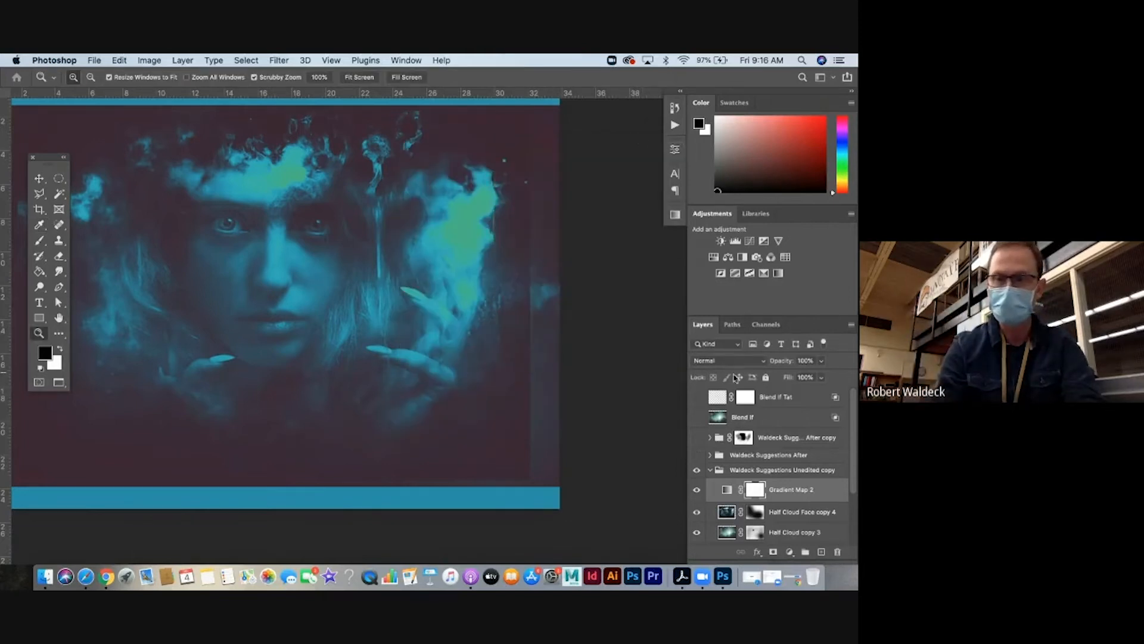
left_click(728, 361)
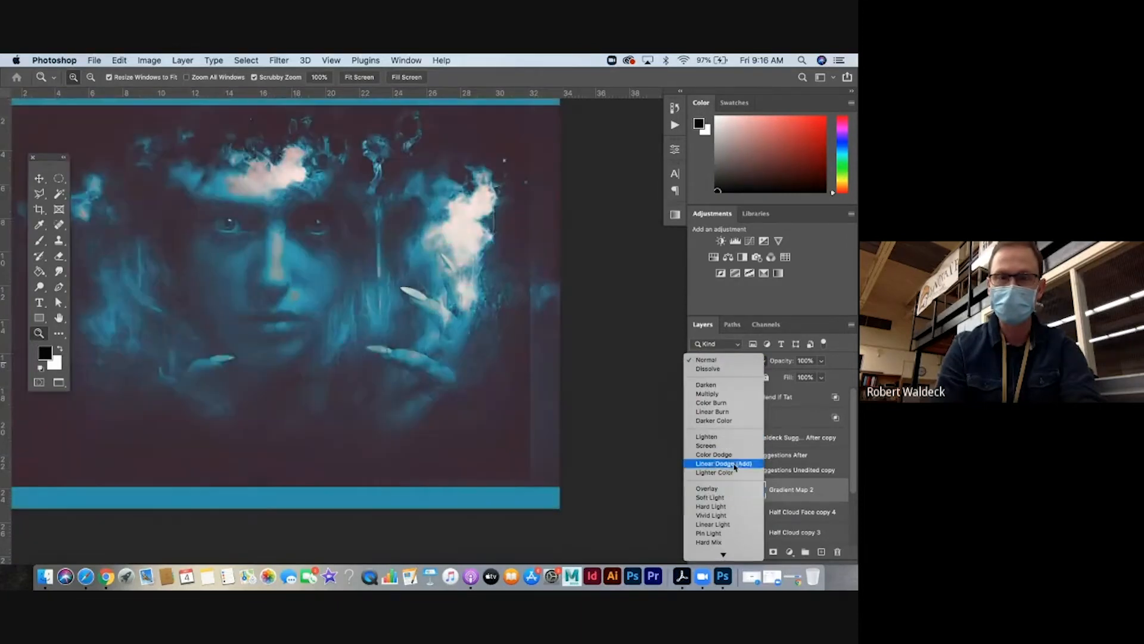
left_click(736, 438)
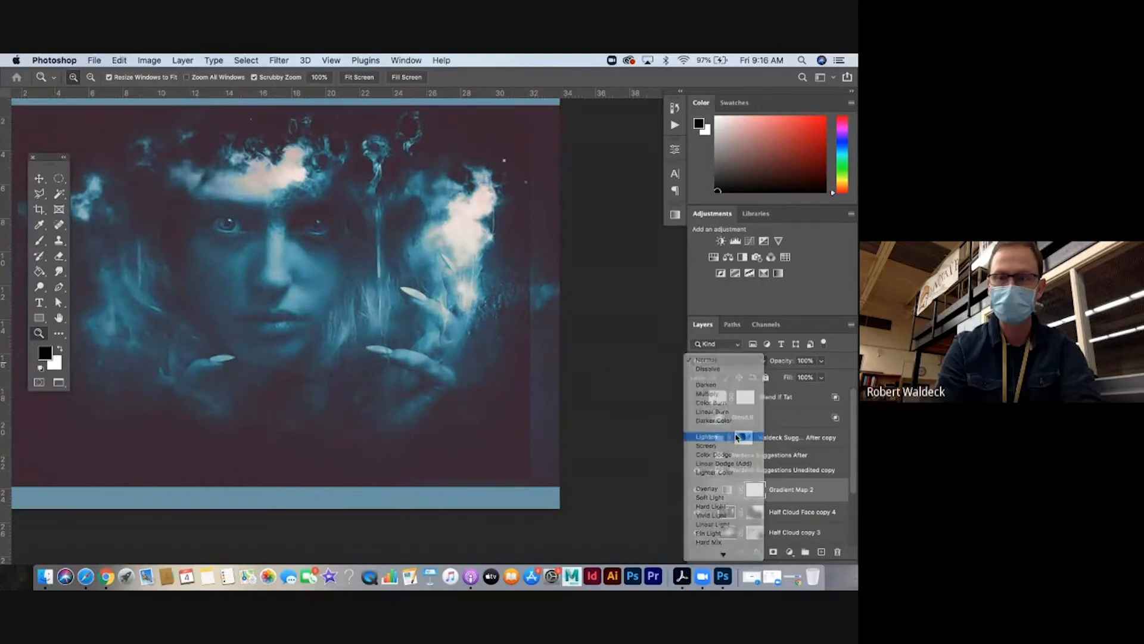
Add a Levels adjustment layer above Gradient Map 2 with RGB shadow input 15 and midtone 0.43.
left_click(790, 552)
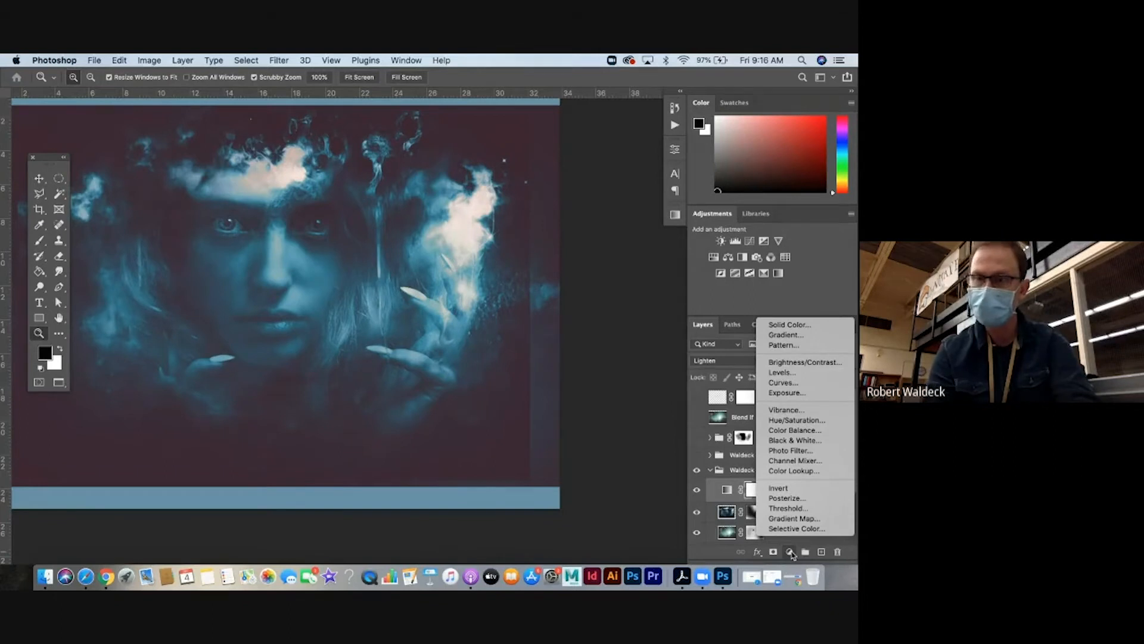
left_click(778, 374)
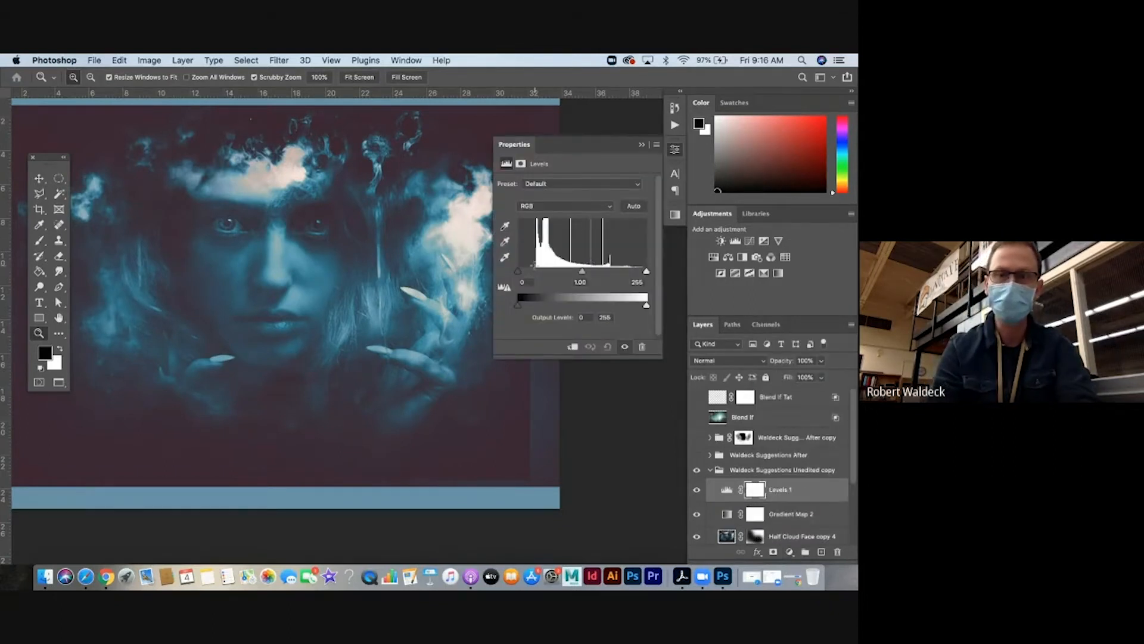
left_click_drag(522, 275, 614, 276)
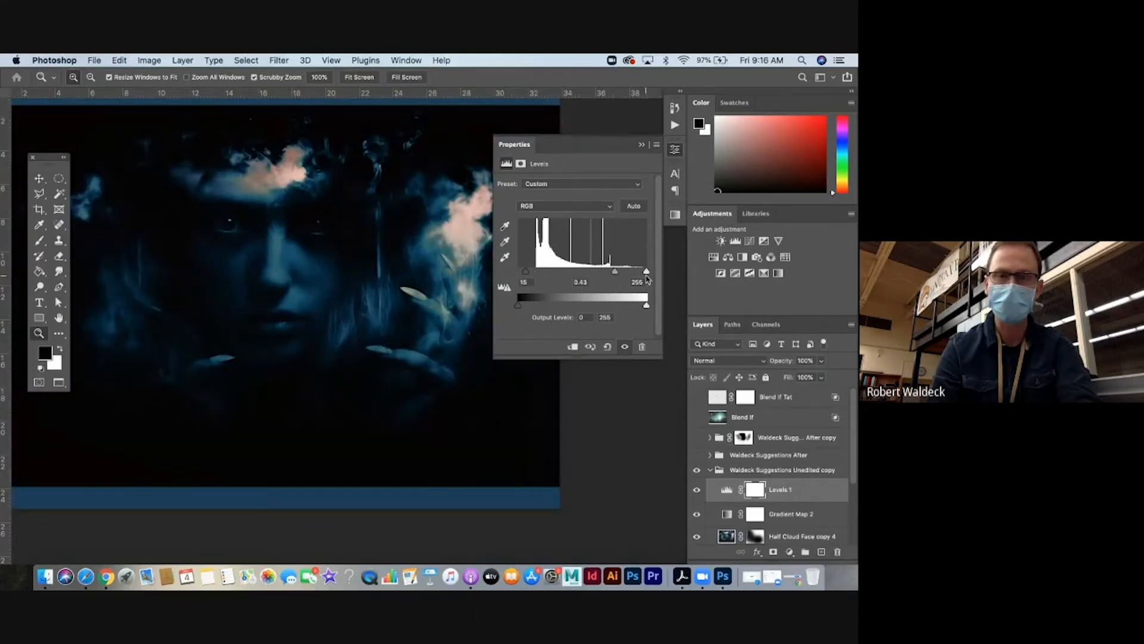
Set the Red channel midtone of the Levels adjustment to 2.01.
left_click(593, 213)
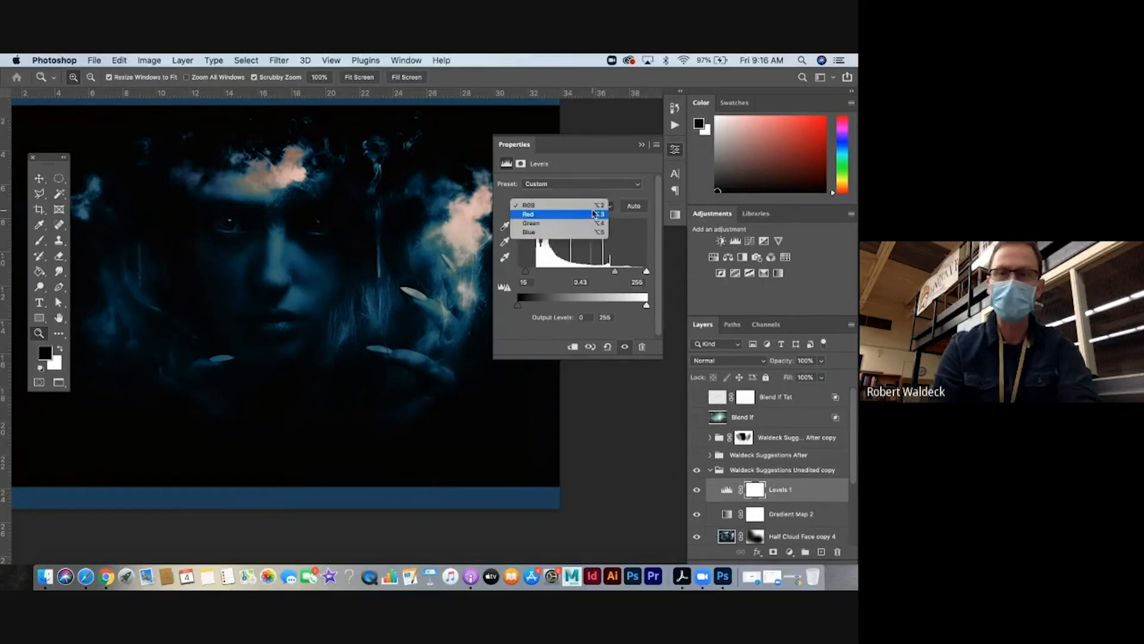
left_click(530, 215)
left_click_drag(579, 272, 540, 268)
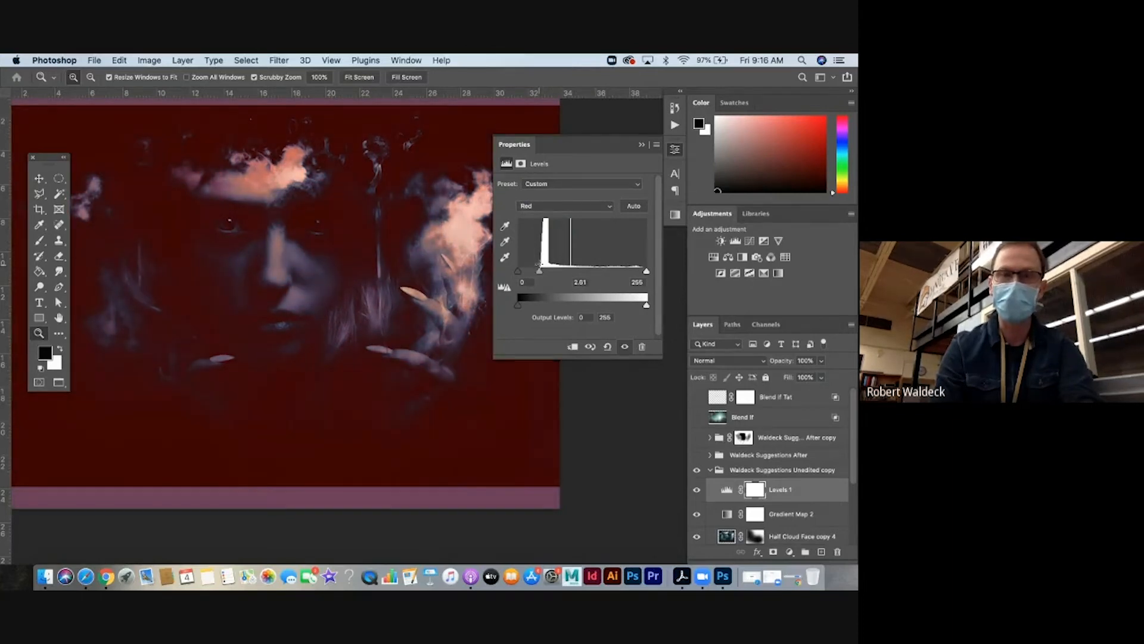
left_click(641, 145)
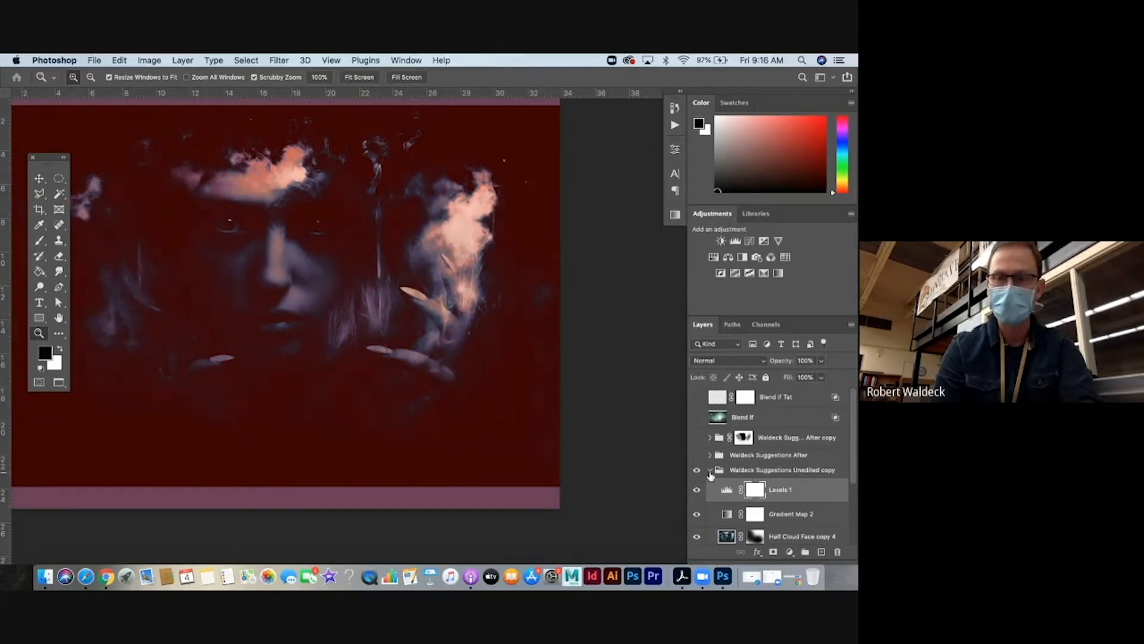
Collapse the recoloured group copy, compare the image with it hidden and shown, and check the layers in the unedited group.
left_click(710, 471)
left_click(697, 470)
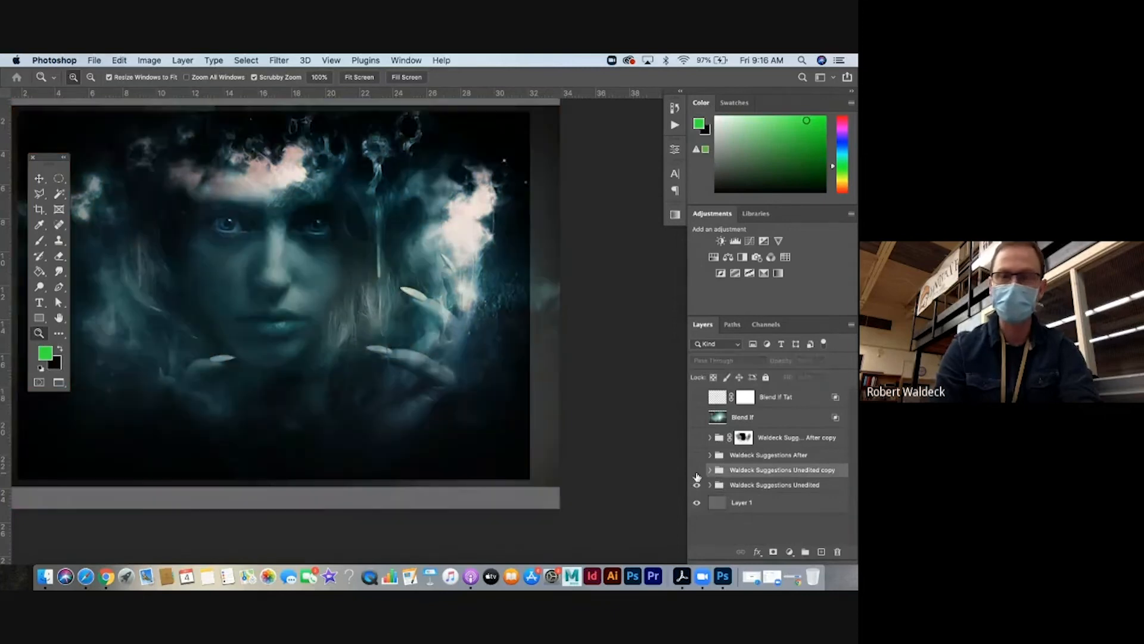
left_click(696, 473)
left_click(697, 474)
left_click(696, 474)
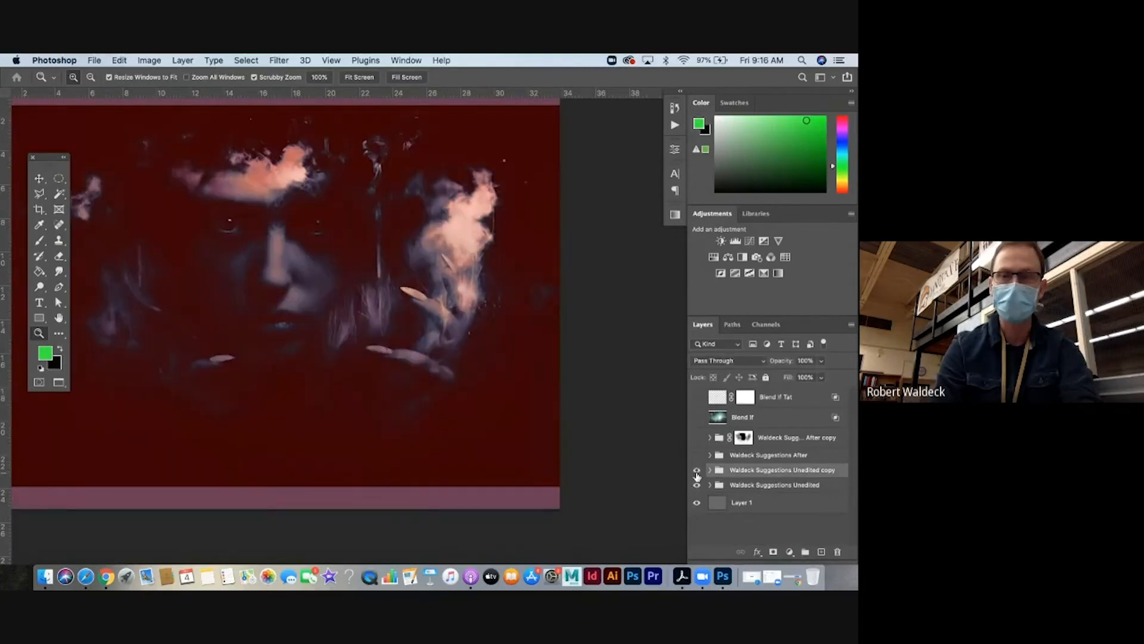
left_click(697, 471)
left_click(709, 484)
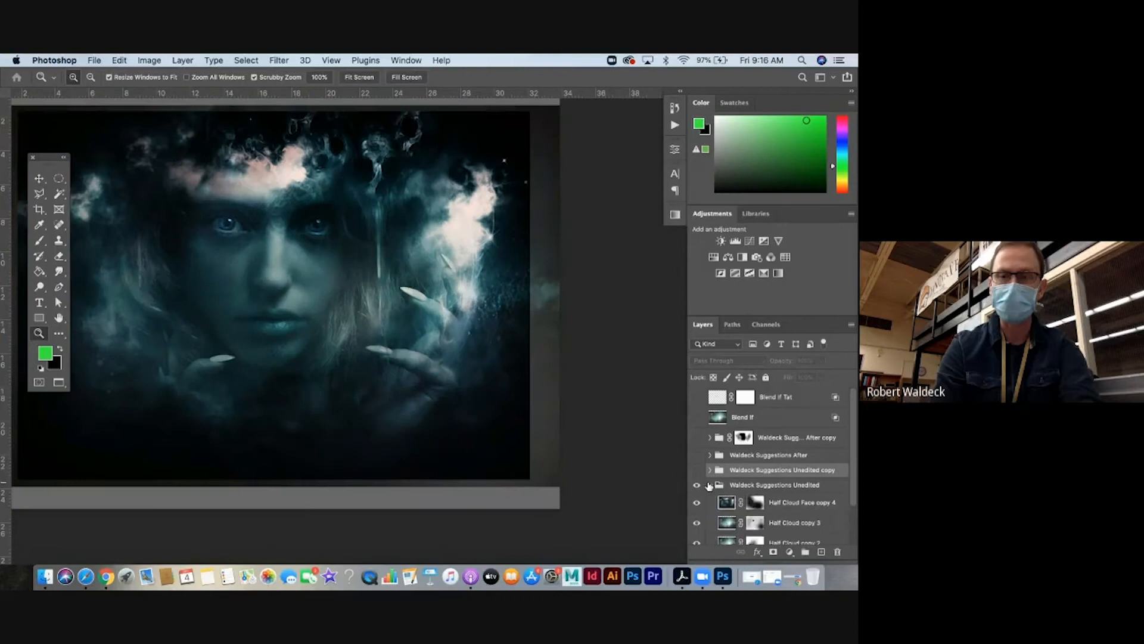
left_click(752, 502)
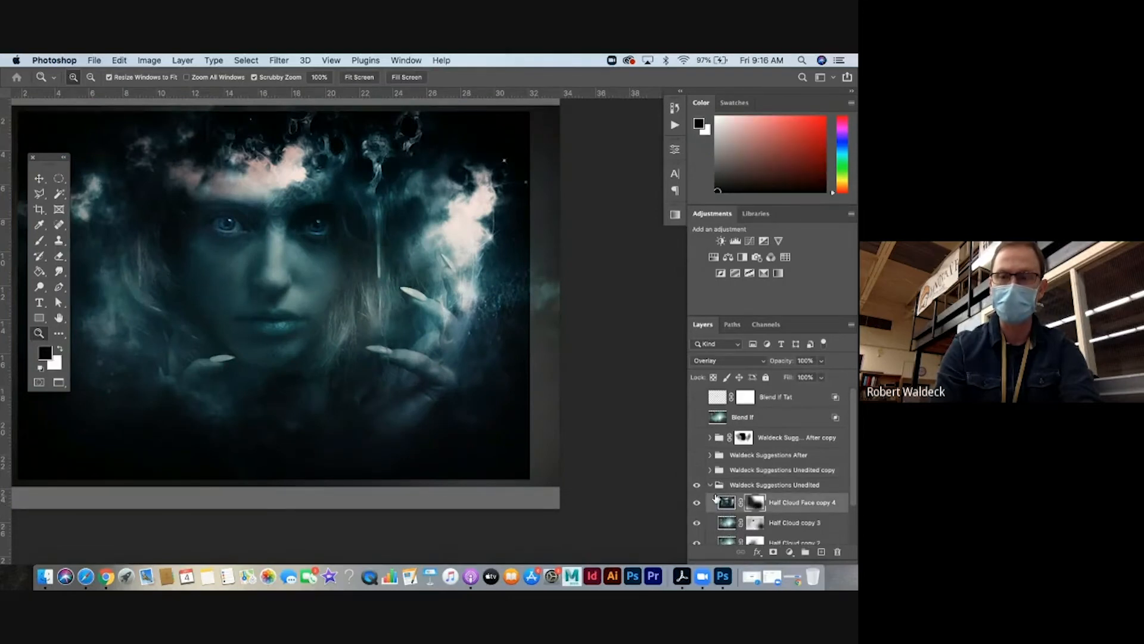
left_click(710, 485)
left_click(697, 470)
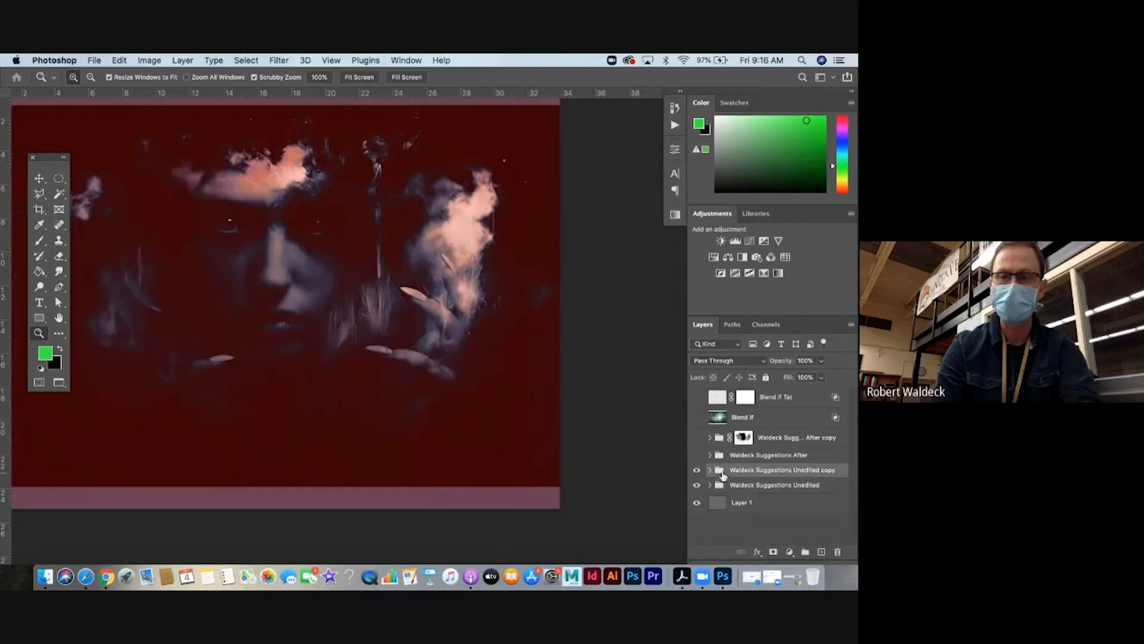
Add a layer mask to the recoloured group copy and brush black over the hand and face, reducing brush opacity to 84%.
left_click(773, 551)
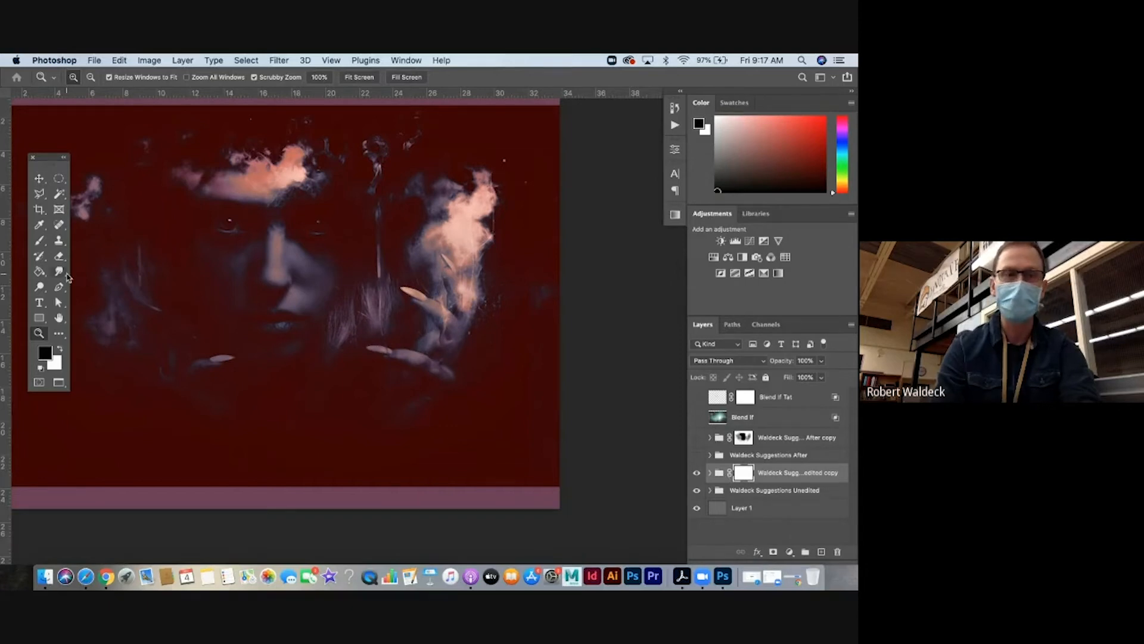
left_click(39, 240)
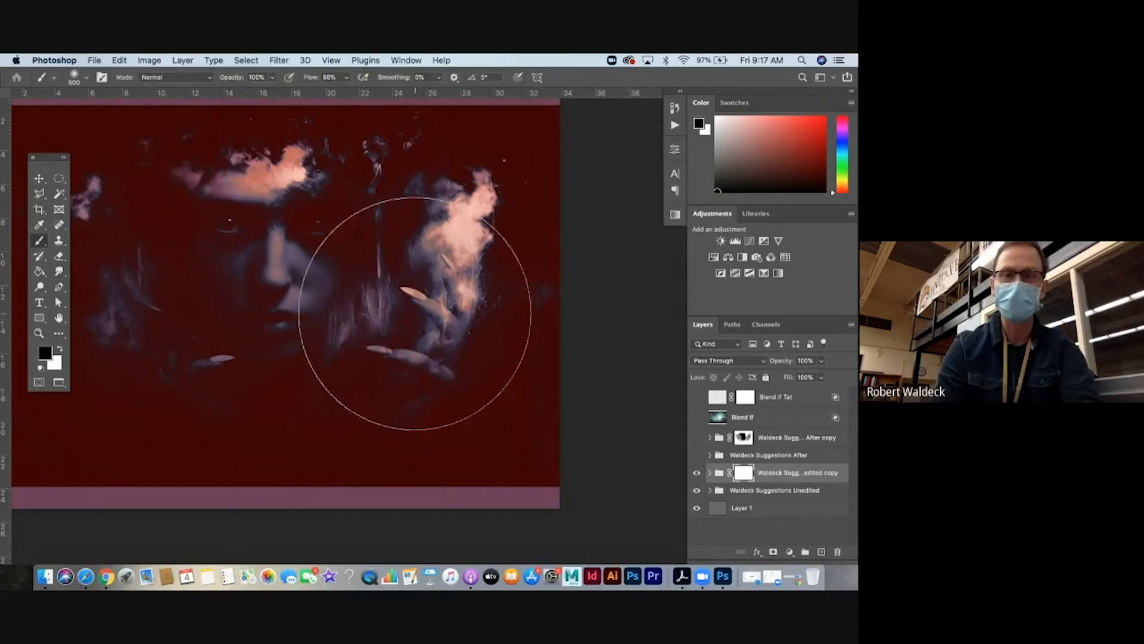
mouse_move(413, 327)
left_mouse_down()
mouse_move(466, 338)
mouse_move(488, 417)
left_mouse_up()
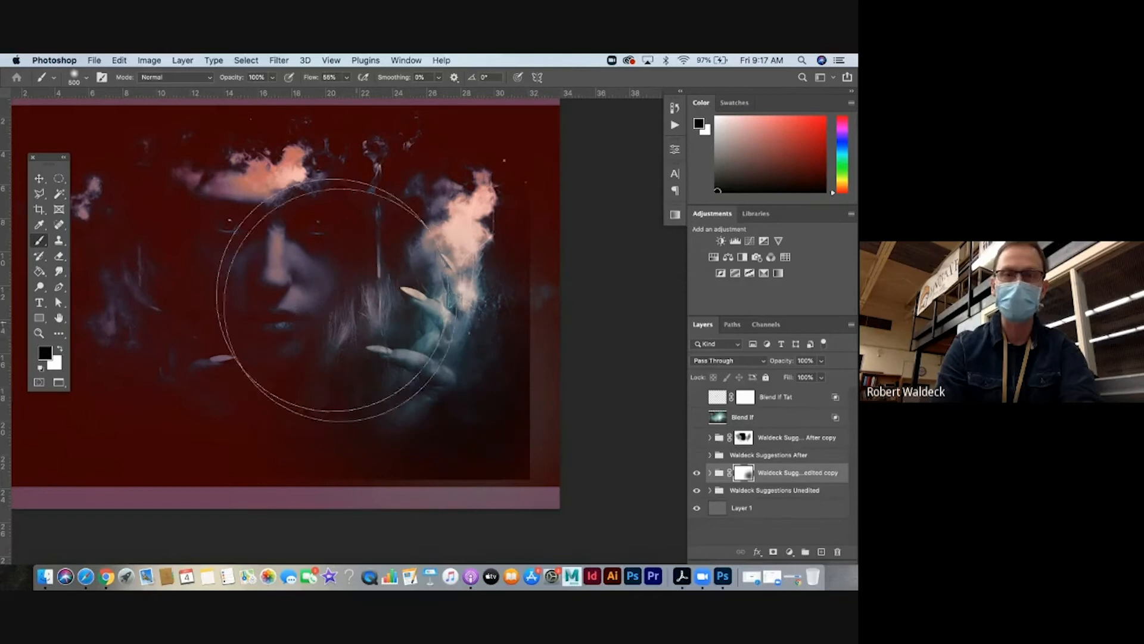
left_click(272, 78)
left_click_drag(264, 93, 254, 93)
left_click(292, 234)
mouse_move(291, 235)
left_mouse_down()
mouse_move(295, 301)
mouse_move(278, 370)
mouse_move(224, 375)
mouse_move(258, 390)
mouse_move(320, 294)
mouse_move(386, 349)
mouse_move(230, 218)
mouse_move(312, 248)
mouse_move(355, 333)
mouse_move(340, 362)
mouse_move(358, 307)
mouse_move(348, 255)
mouse_move(291, 277)
mouse_move(272, 341)
left_mouse_up()
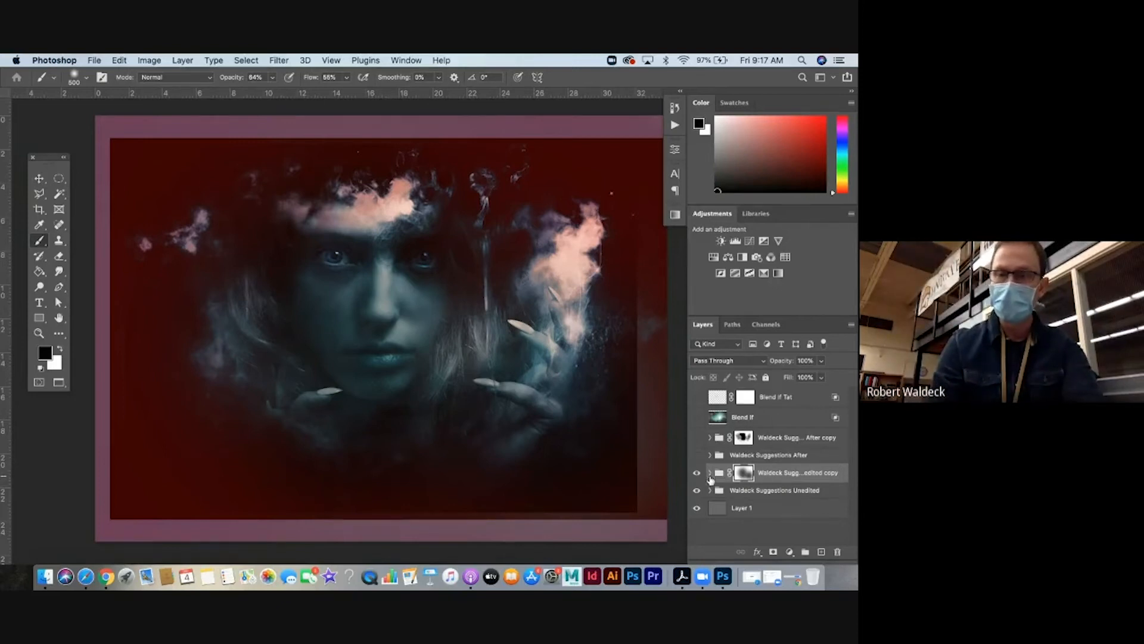
Duplicate Half Cloud copy 2 from the unedited group and move the duplicate into the masked group copy.
left_click(710, 490)
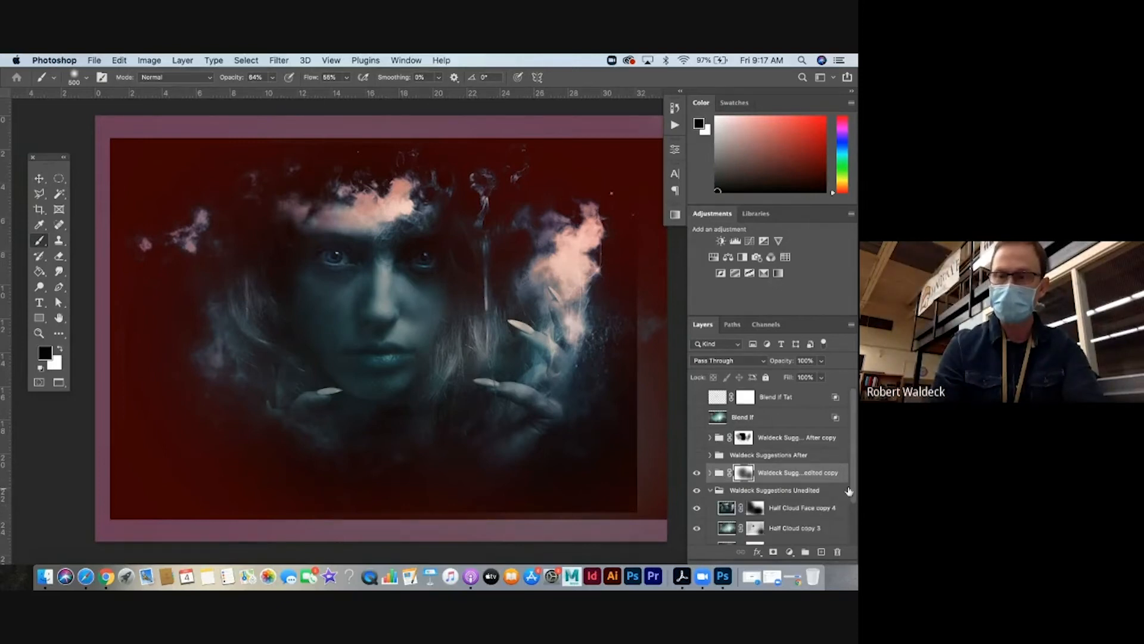
left_click_drag(854, 488, 819, 551)
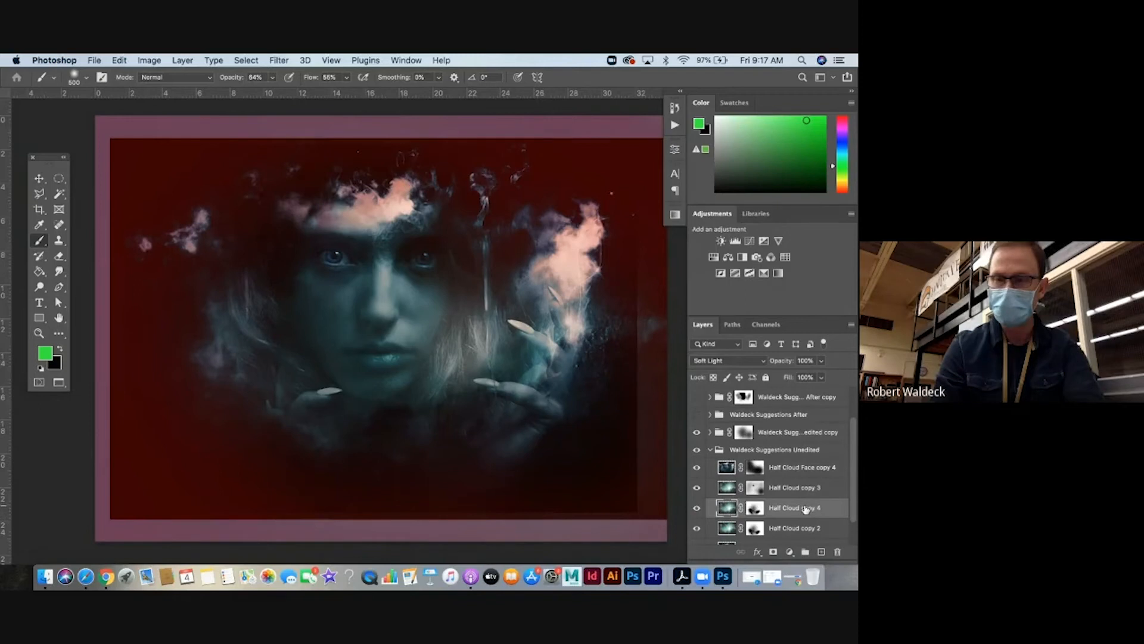
left_click_drag(805, 509, 787, 430)
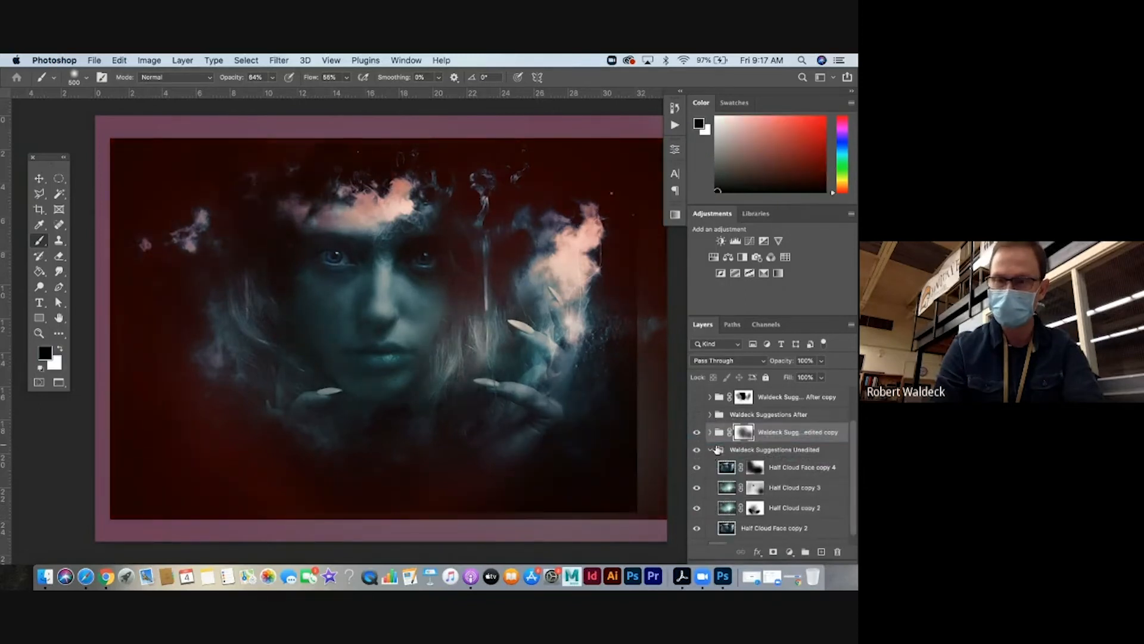
left_click(710, 450)
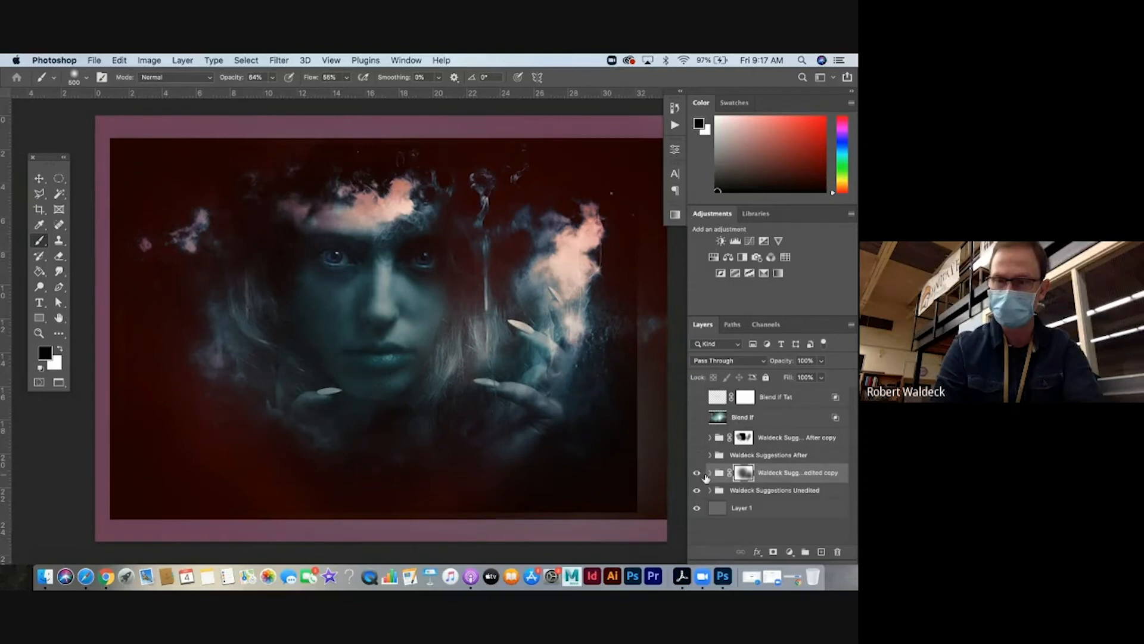
Compare the image with the masked group copy hidden and shown, and check the group's layers.
left_click(705, 474)
left_click(704, 474)
left_click(705, 474)
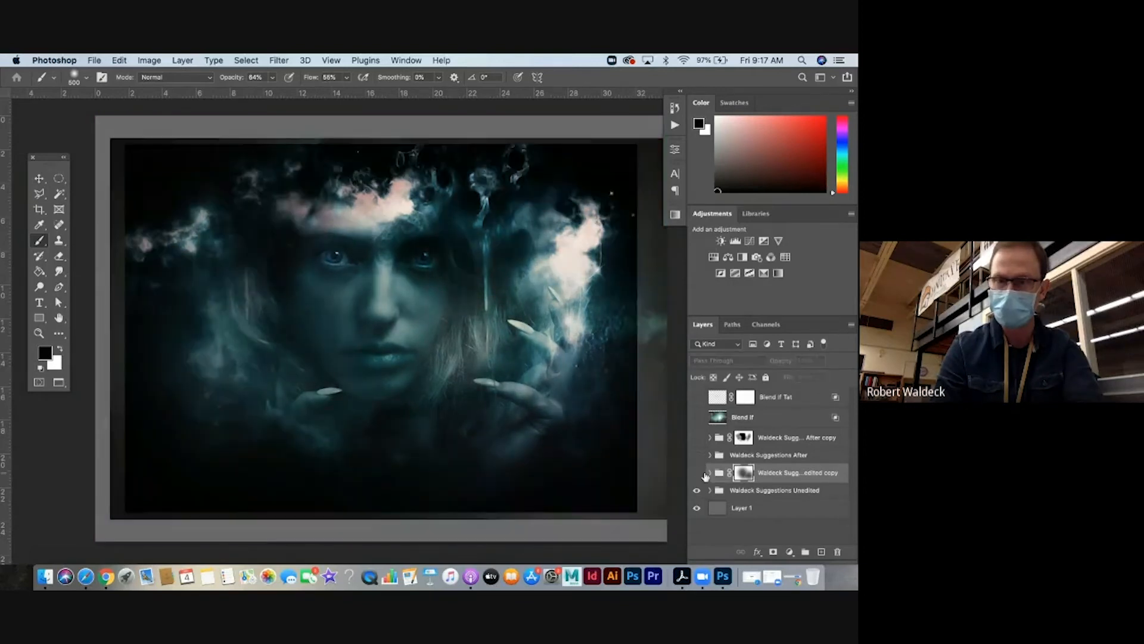
left_click(704, 474)
left_click(710, 473)
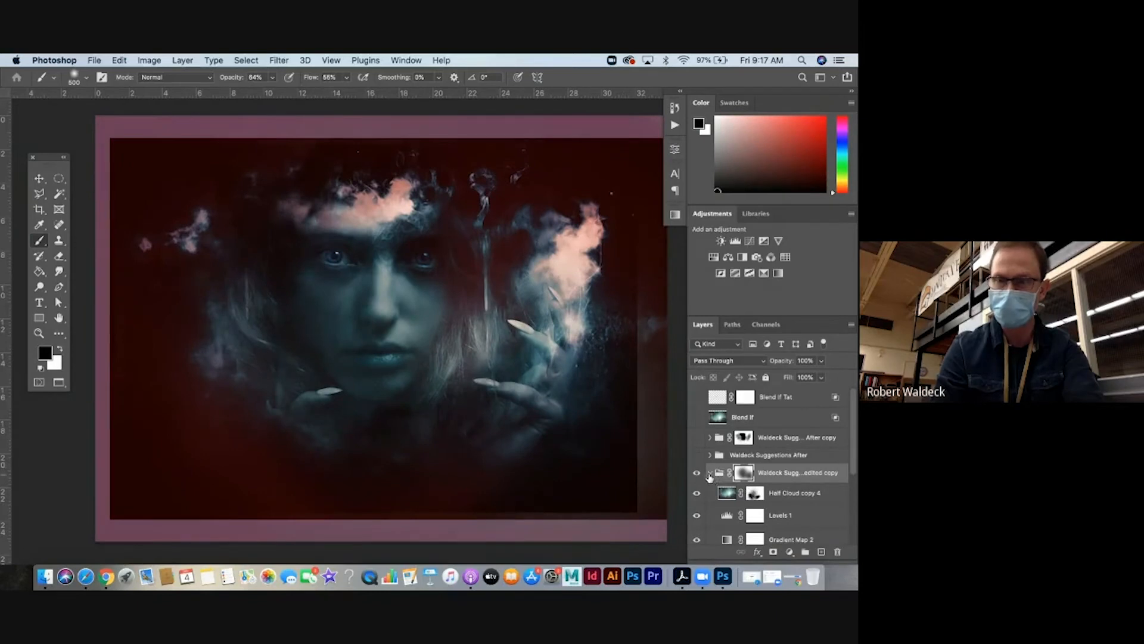
left_click(713, 473)
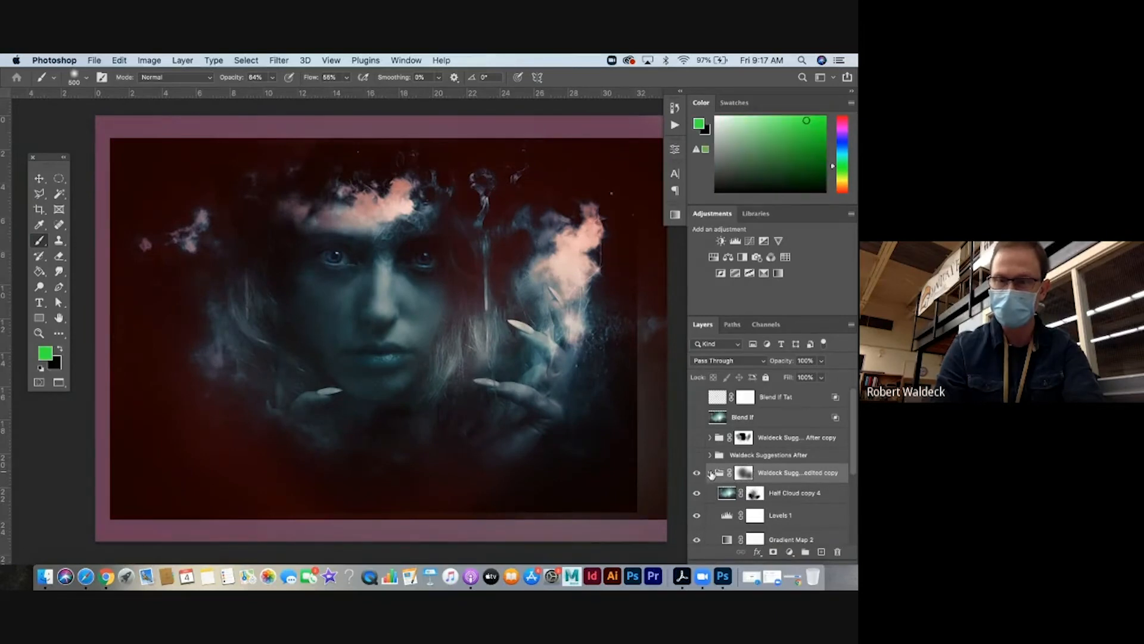
left_click(710, 473)
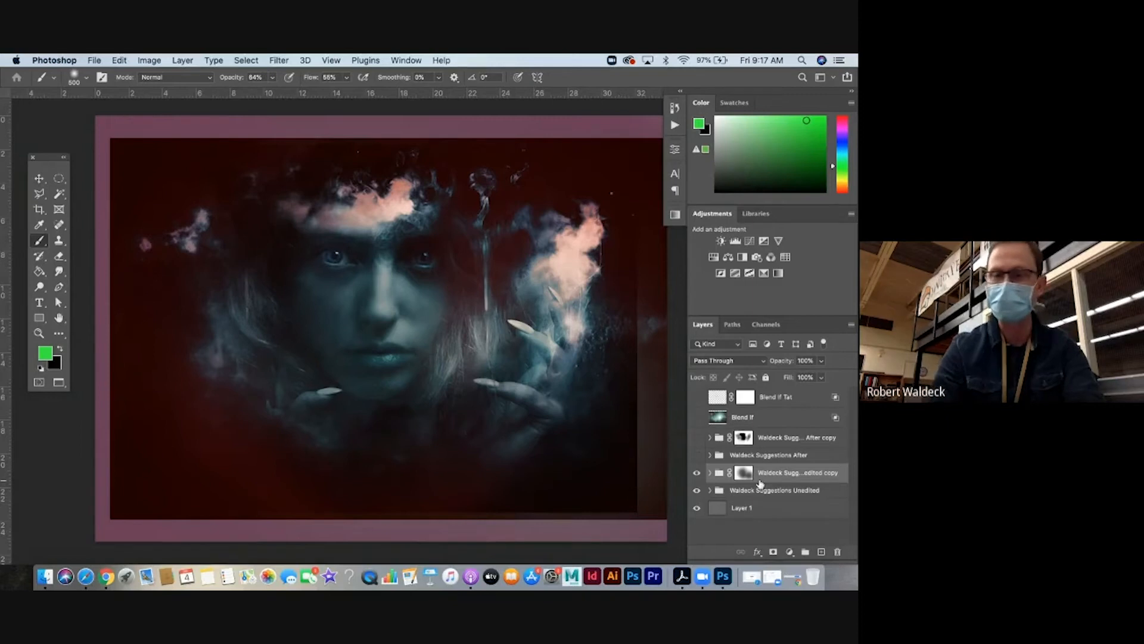
Show the Blend If layer and reset its This Layer and Underlying Layer blending ranges to 0 and 255.
left_click(765, 423)
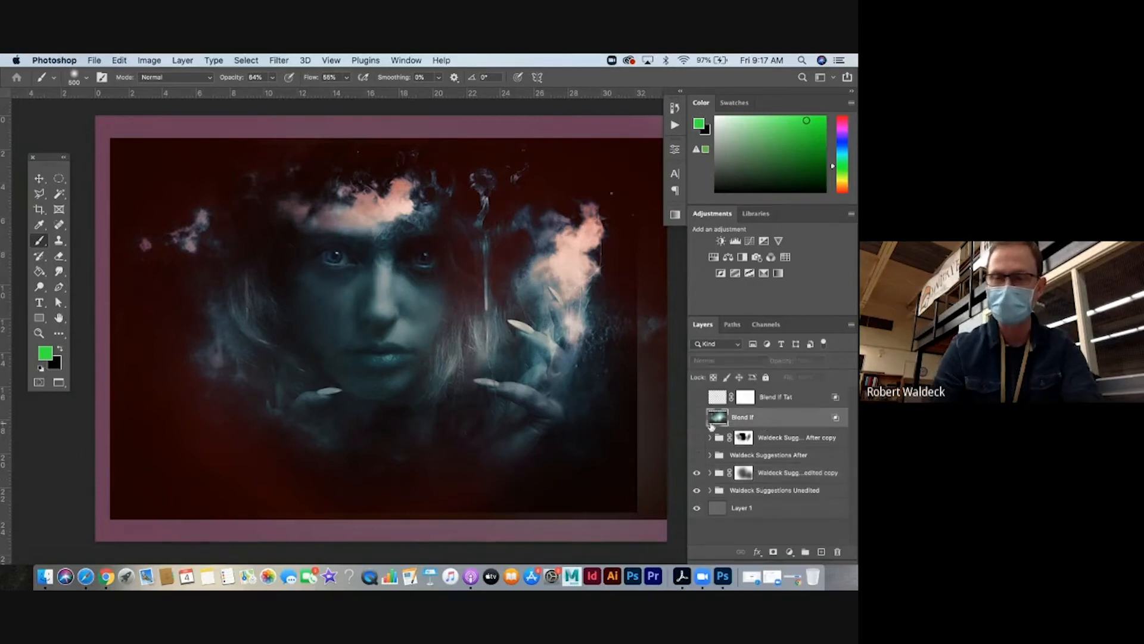
left_click(697, 419)
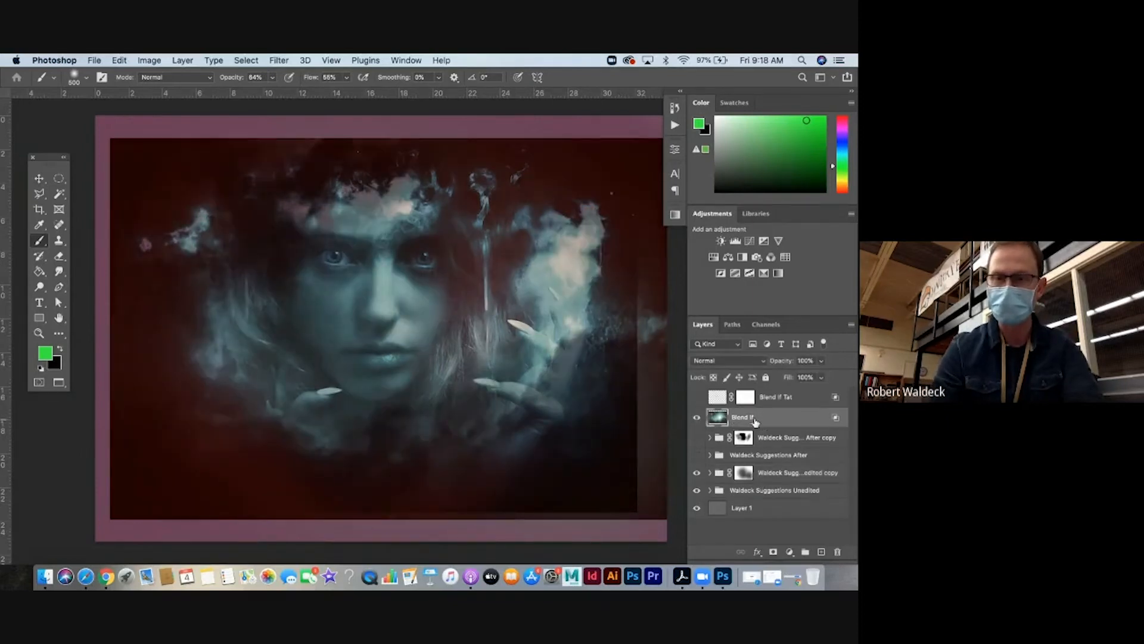
double_click(752, 417)
double_click(715, 422)
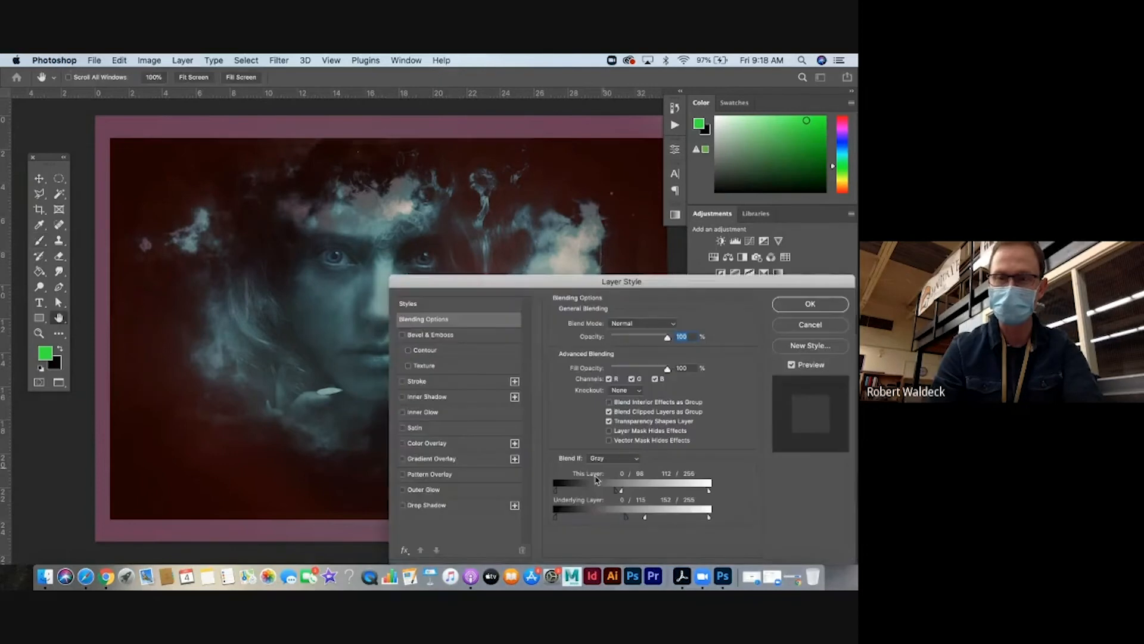
left_click_drag(616, 492, 540, 492)
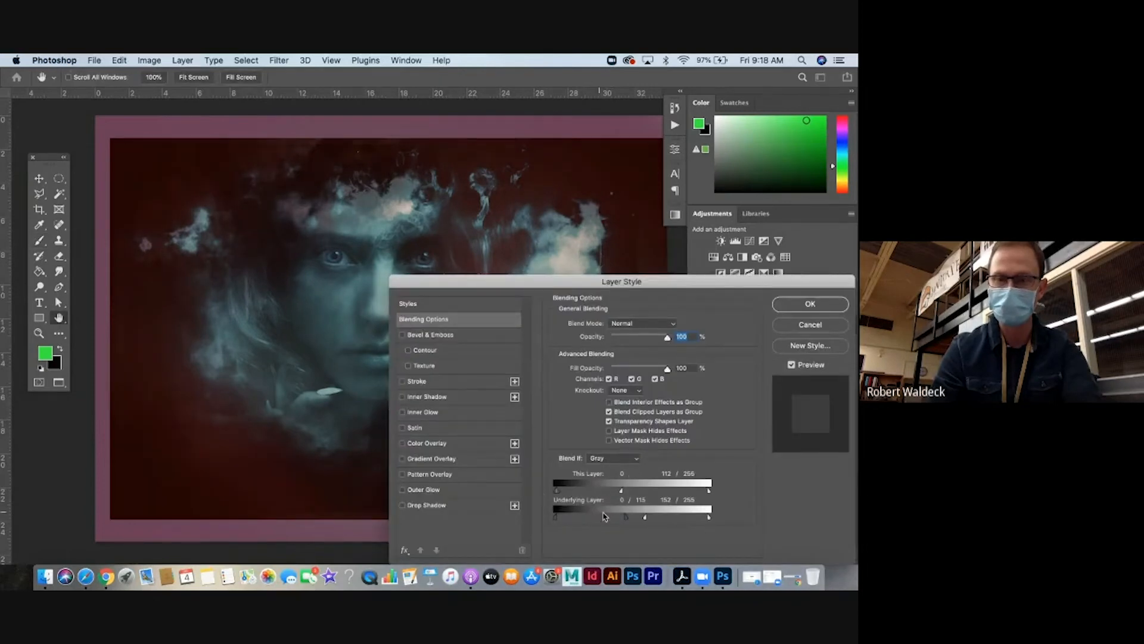
left_click_drag(626, 518, 546, 521)
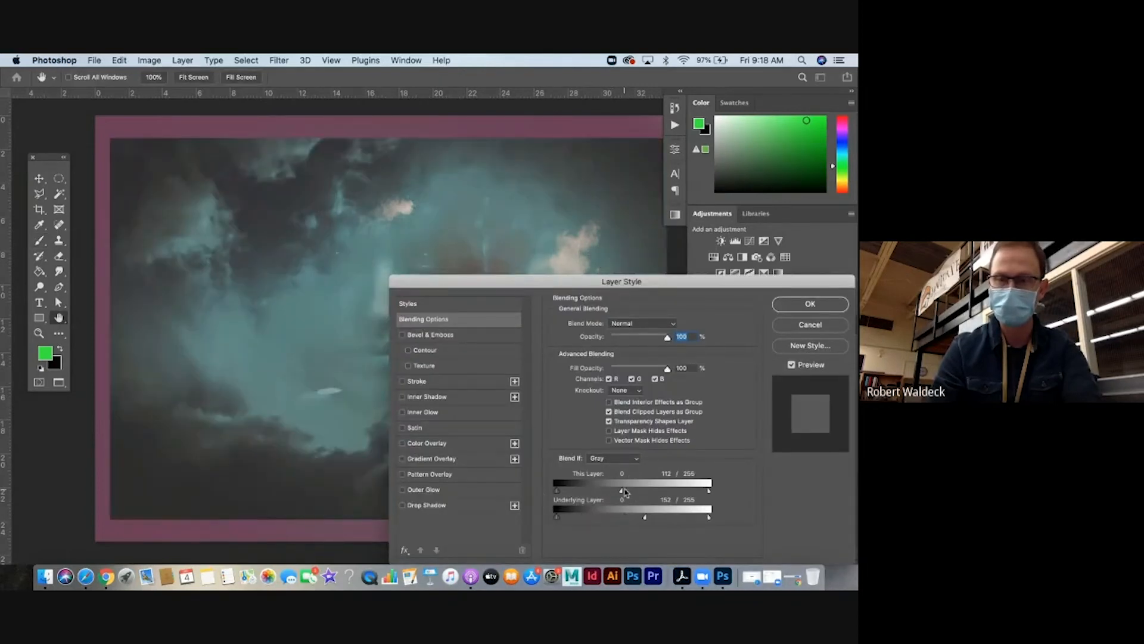
left_click_drag(622, 492, 714, 494)
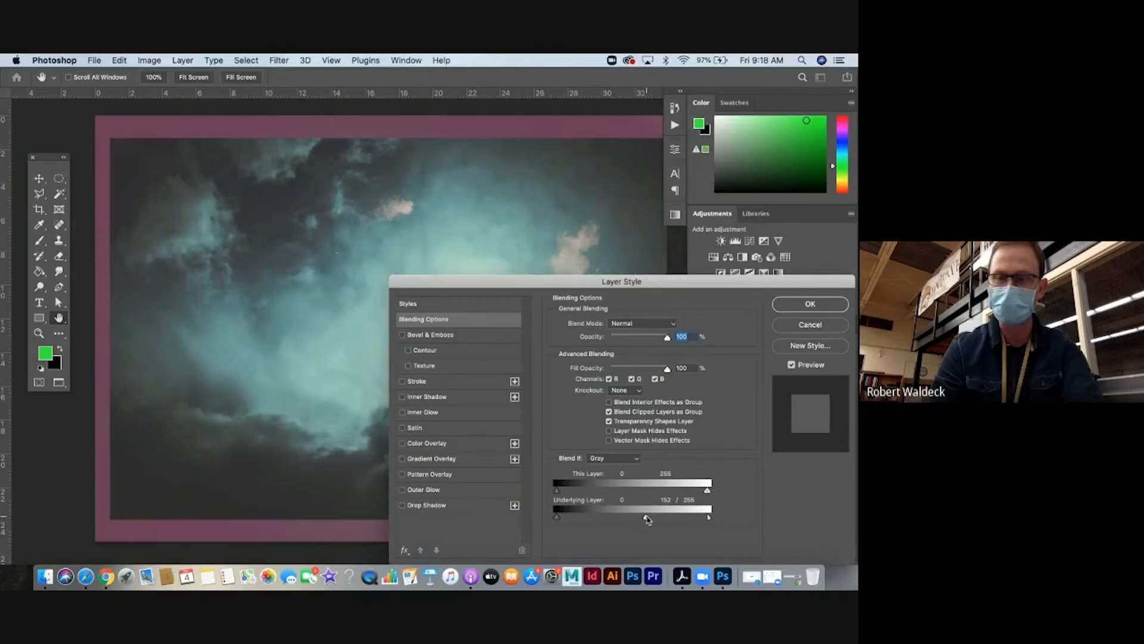
left_click_drag(648, 518, 721, 518)
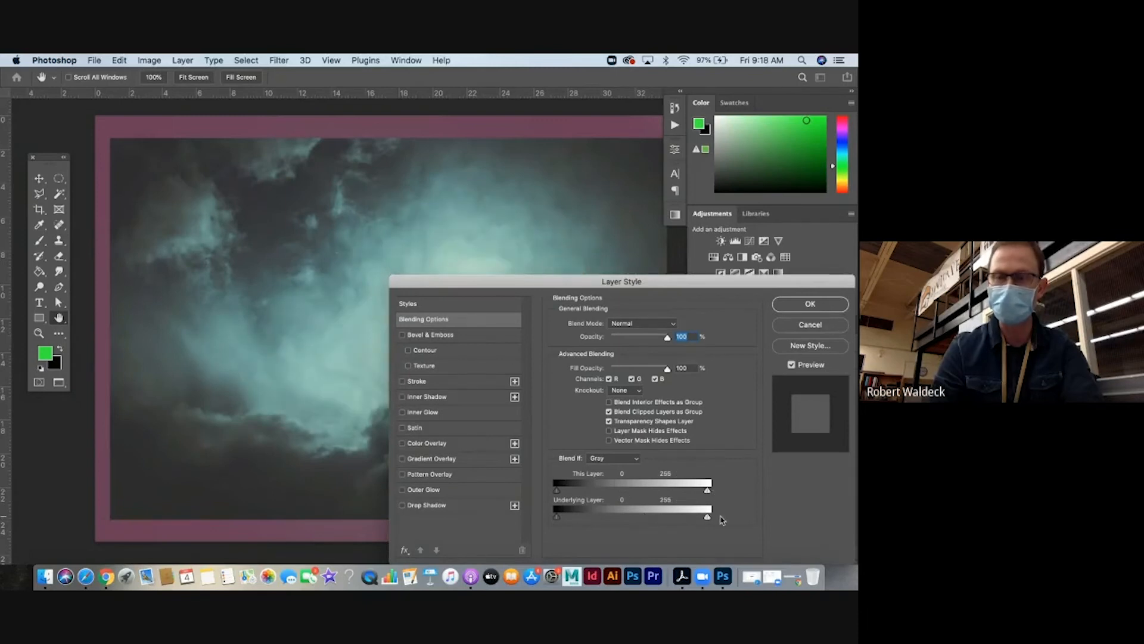
left_click(811, 304)
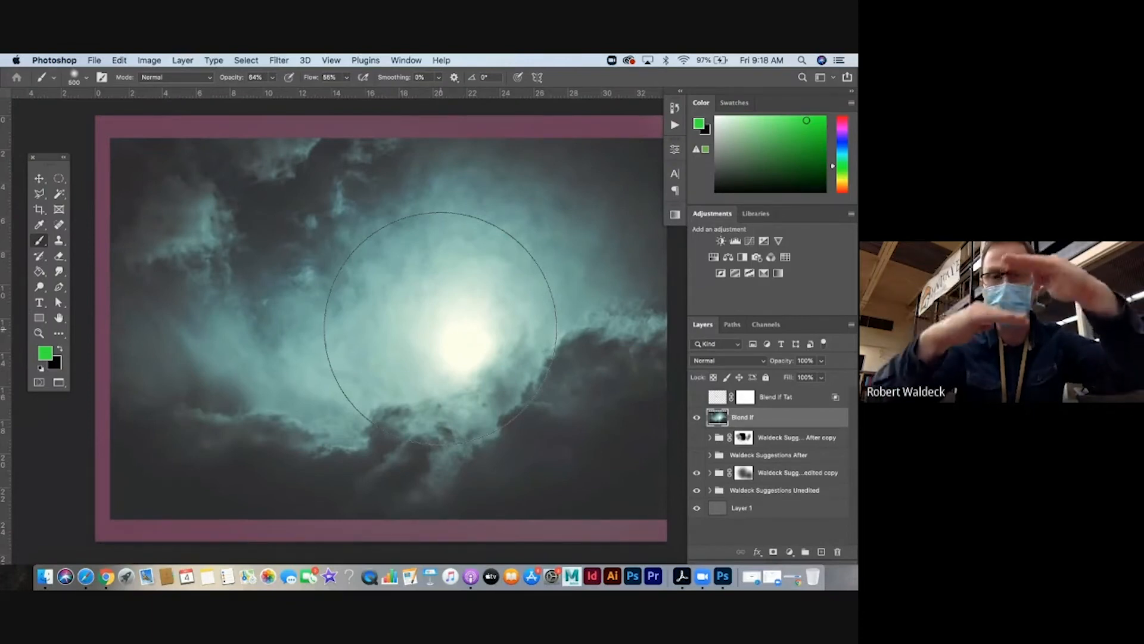
Experiment with the Blend If layer's Gray blending ranges, splitting This Layer to 0/95 in the shadows and 181/255 in the highlights.
double_click(720, 418)
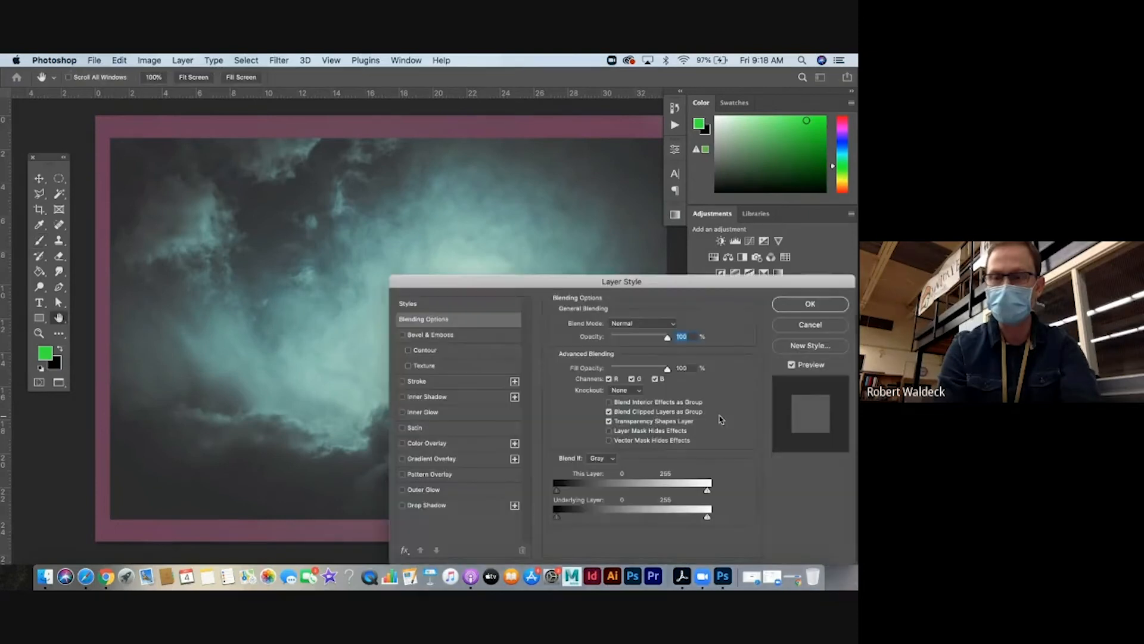
left_click(811, 325)
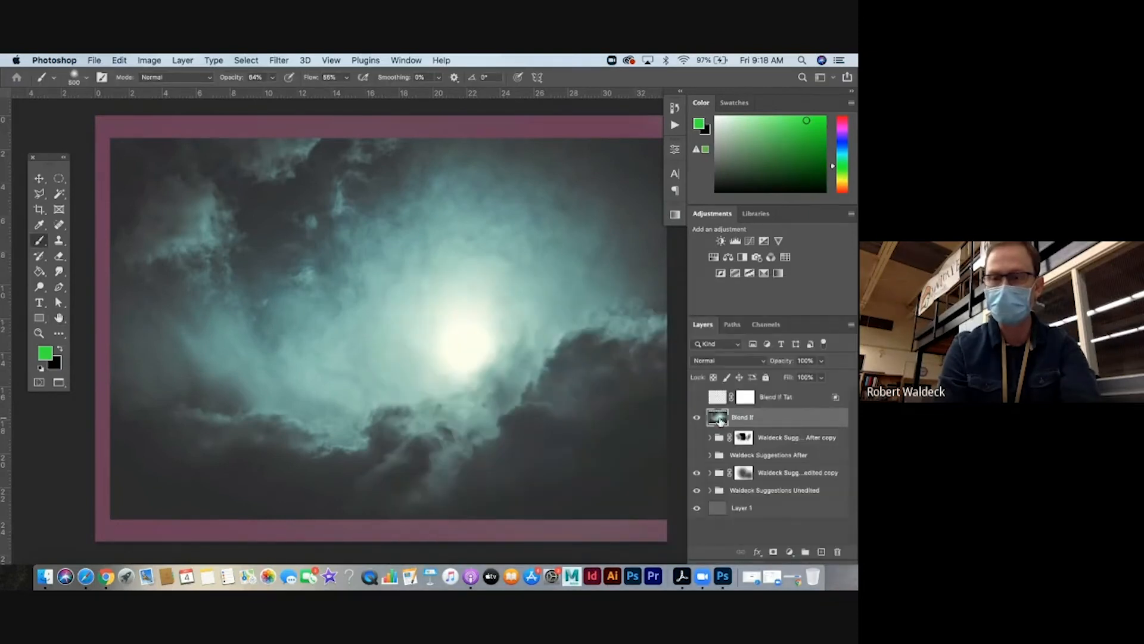
double_click(720, 419)
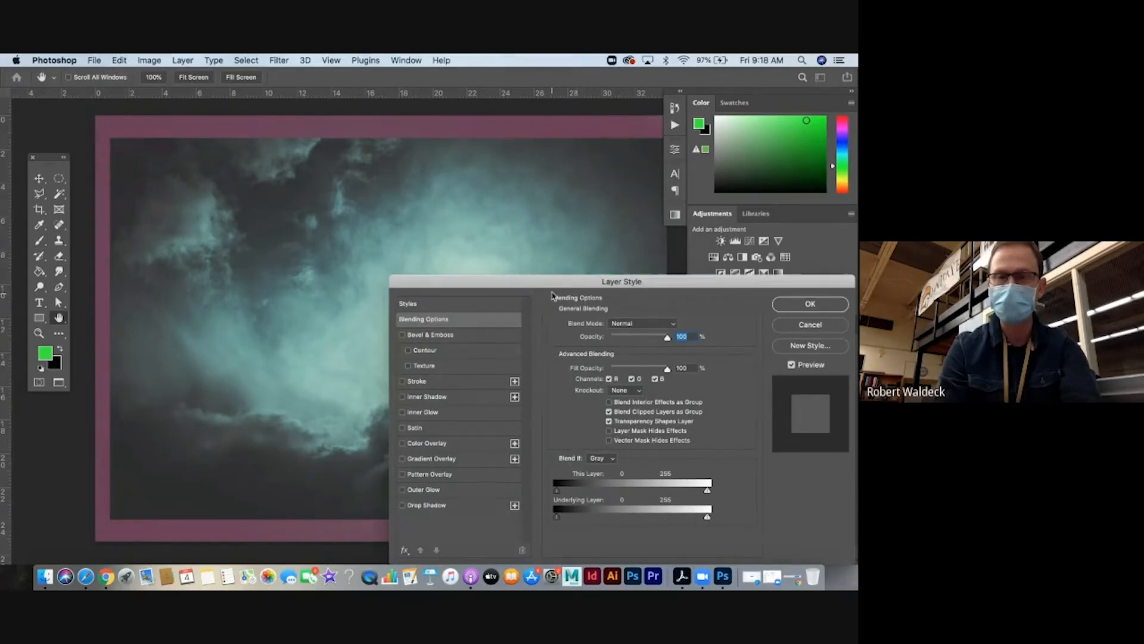
left_click_drag(551, 286, 626, 241)
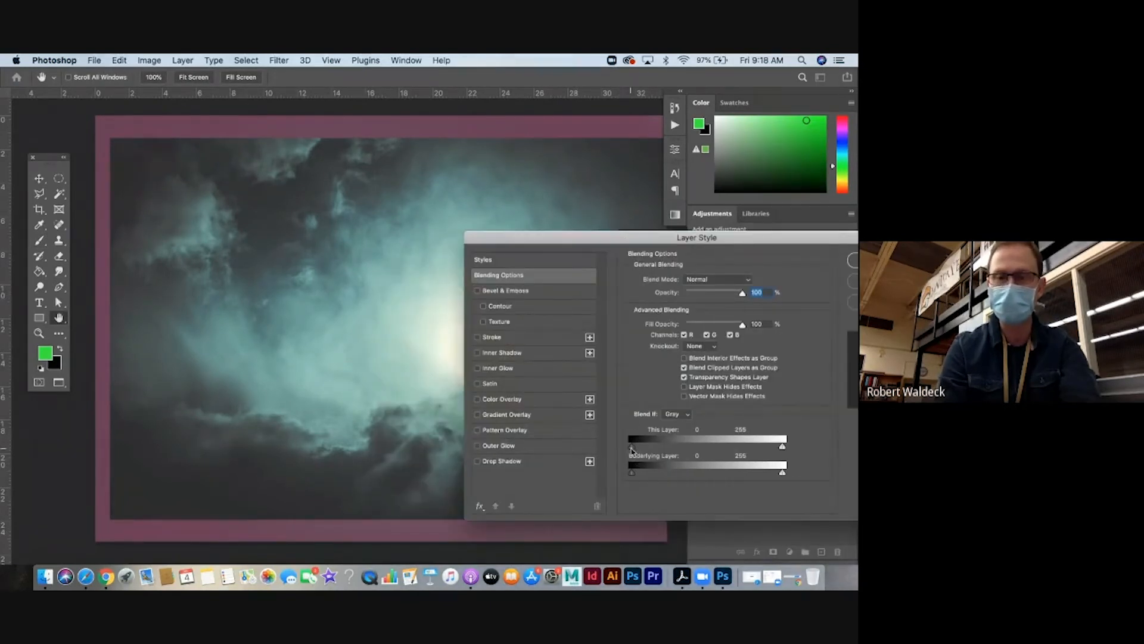
left_click_drag(631, 447, 669, 453)
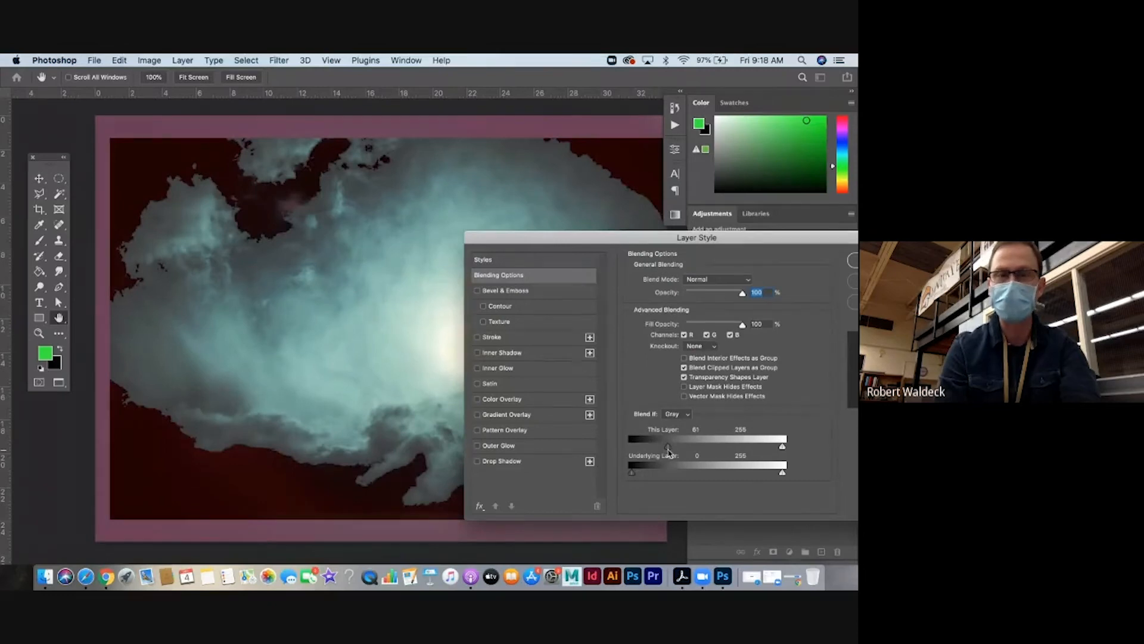
left_click_drag(668, 447, 592, 444)
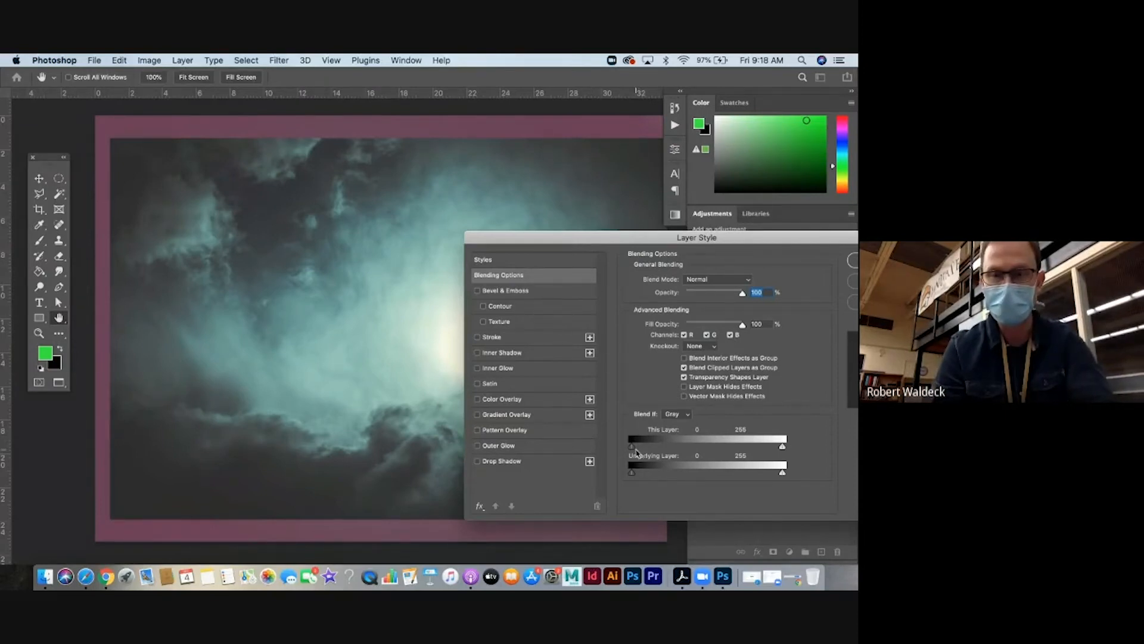
left_click_drag(636, 451, 689, 453)
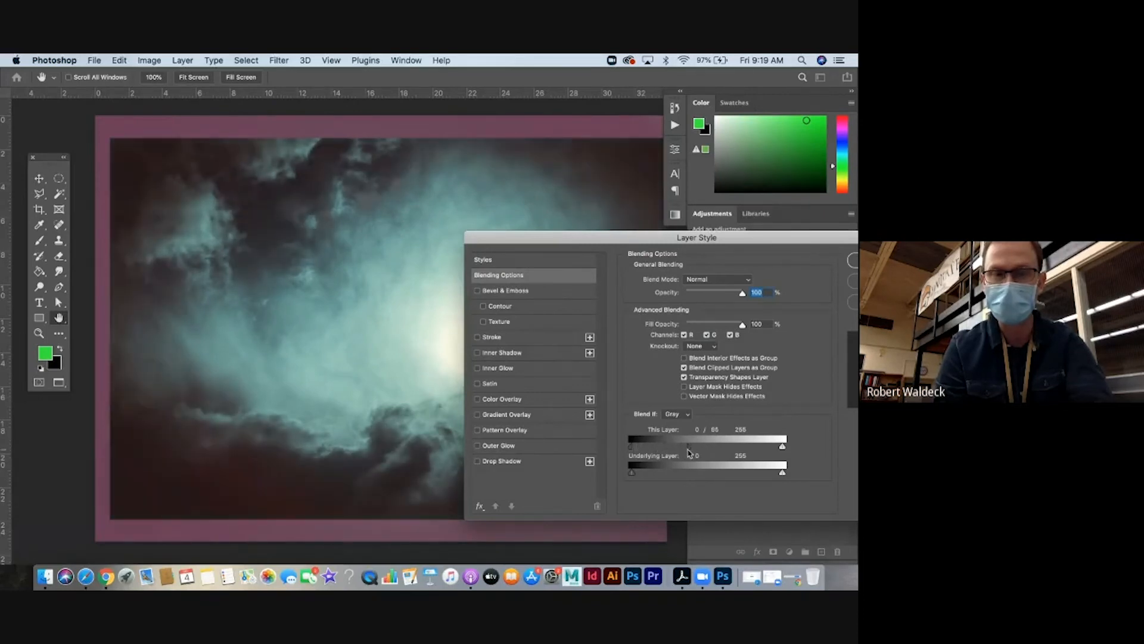
left_click_drag(782, 449, 739, 451)
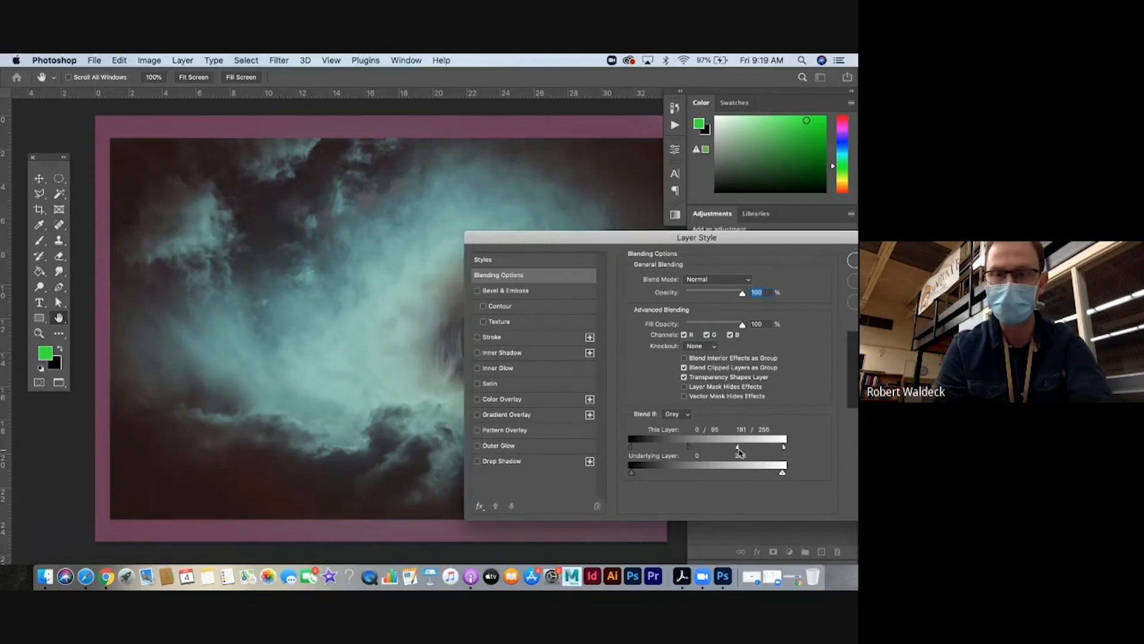
Set the Blend If layer's Red ranges to 0/66 for This Layer and about 0/45 and 135/255 for Underlying Layer, then compare its visibility.
left_click(682, 419)
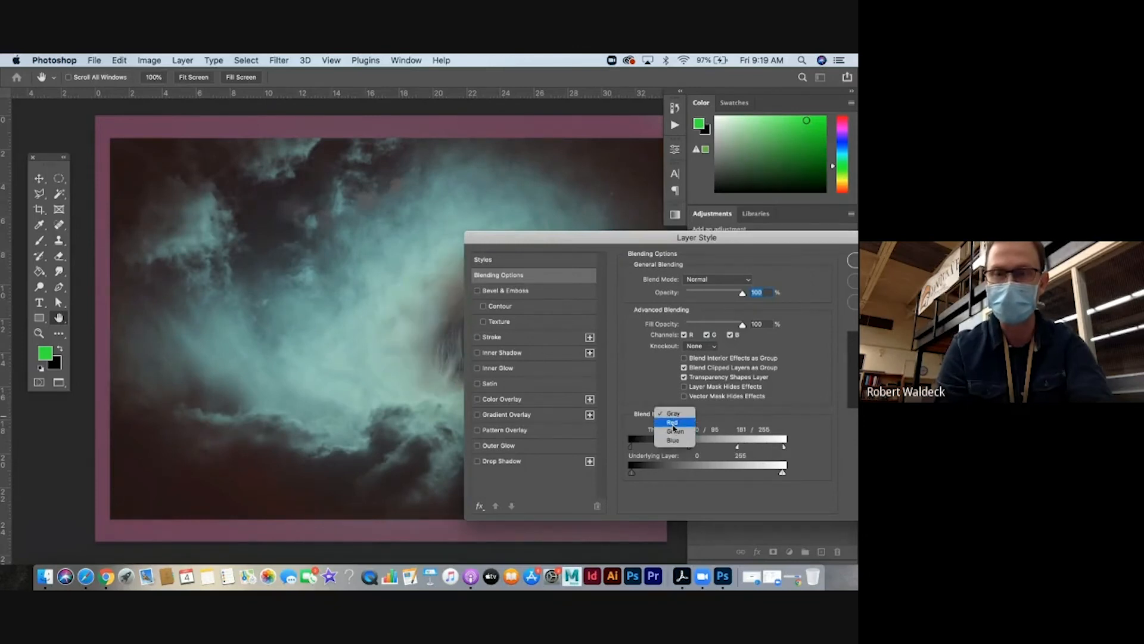
left_click(675, 425)
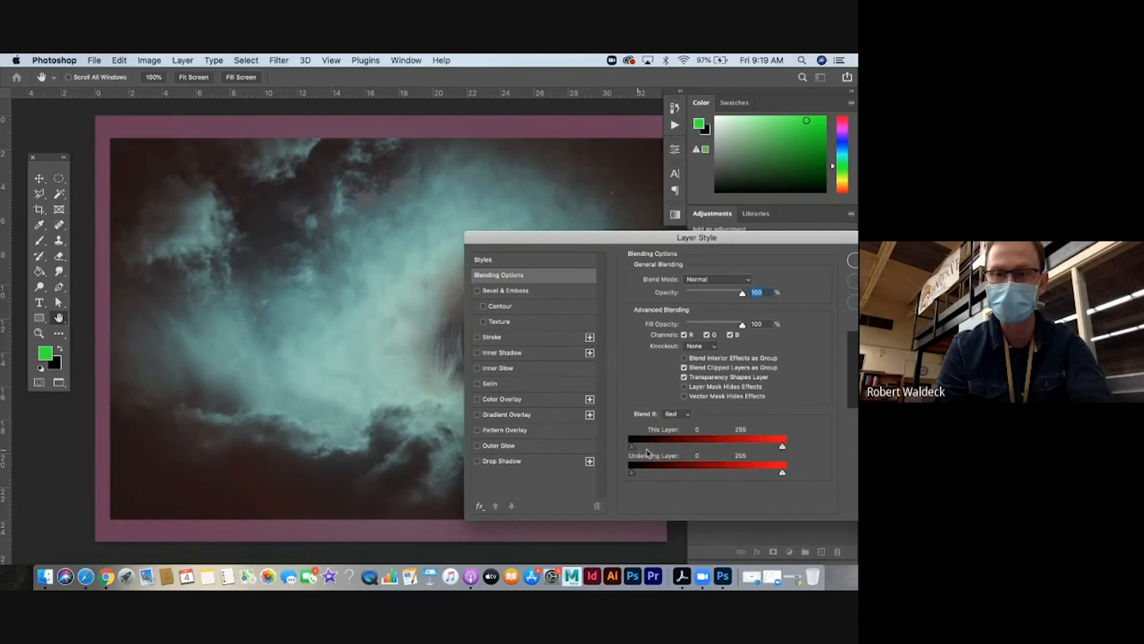
left_click_drag(637, 451, 671, 449)
left_click_drag(781, 474, 713, 475)
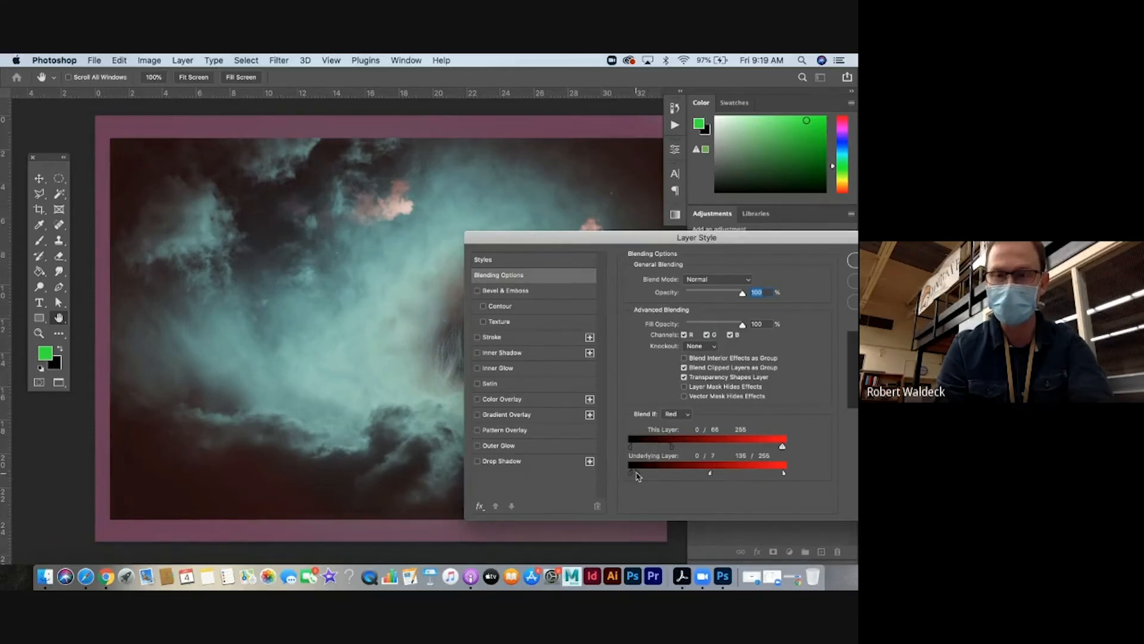
left_click_drag(636, 475, 659, 478)
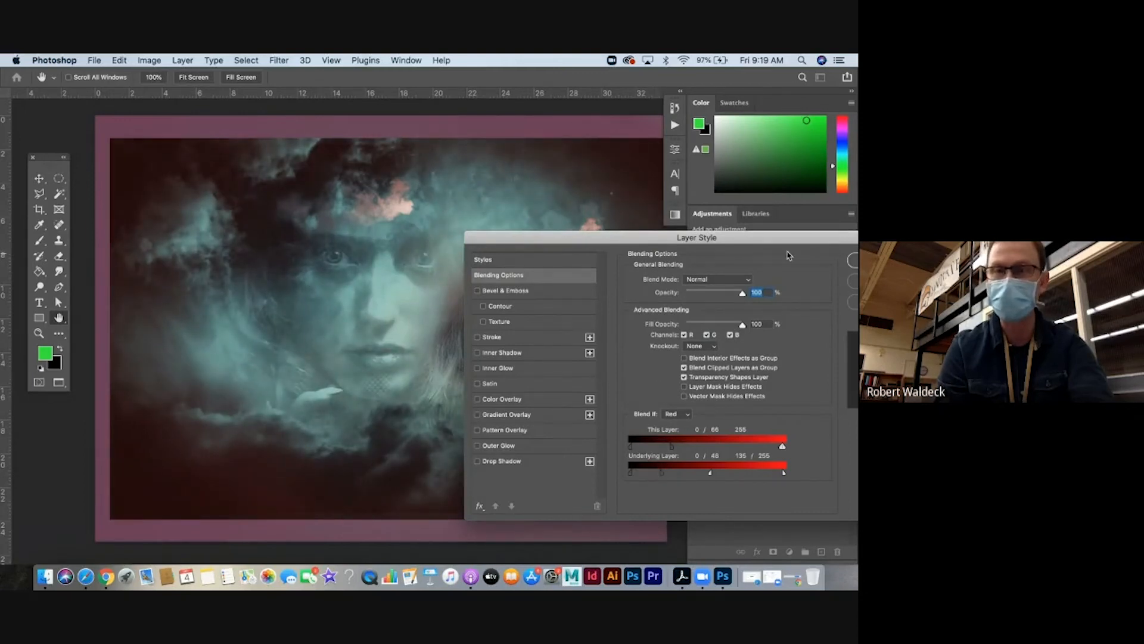
left_click_drag(793, 244, 655, 241)
left_click(730, 264)
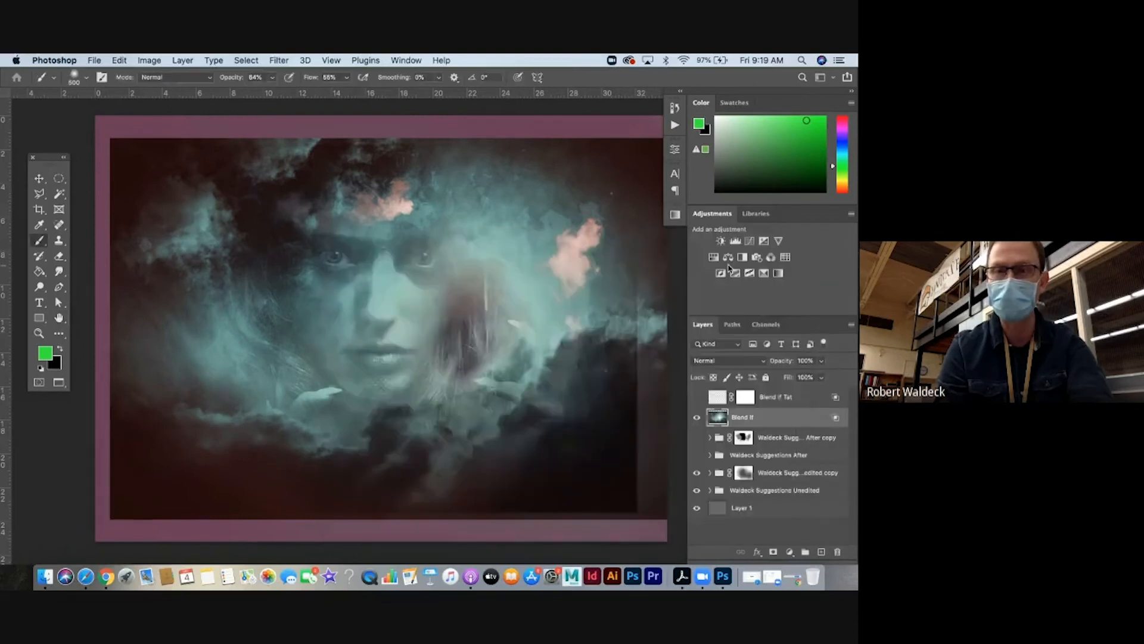
left_click(696, 417)
left_click(696, 417)
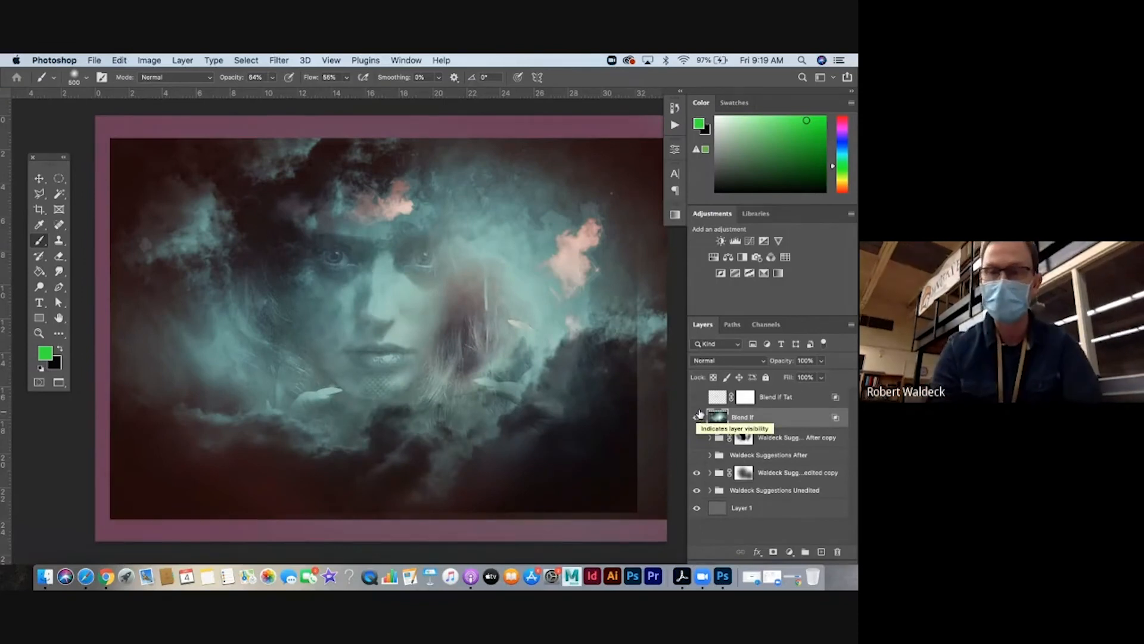
Show the Blend If Tat layer above the face and delete its layer mask.
left_click(698, 398)
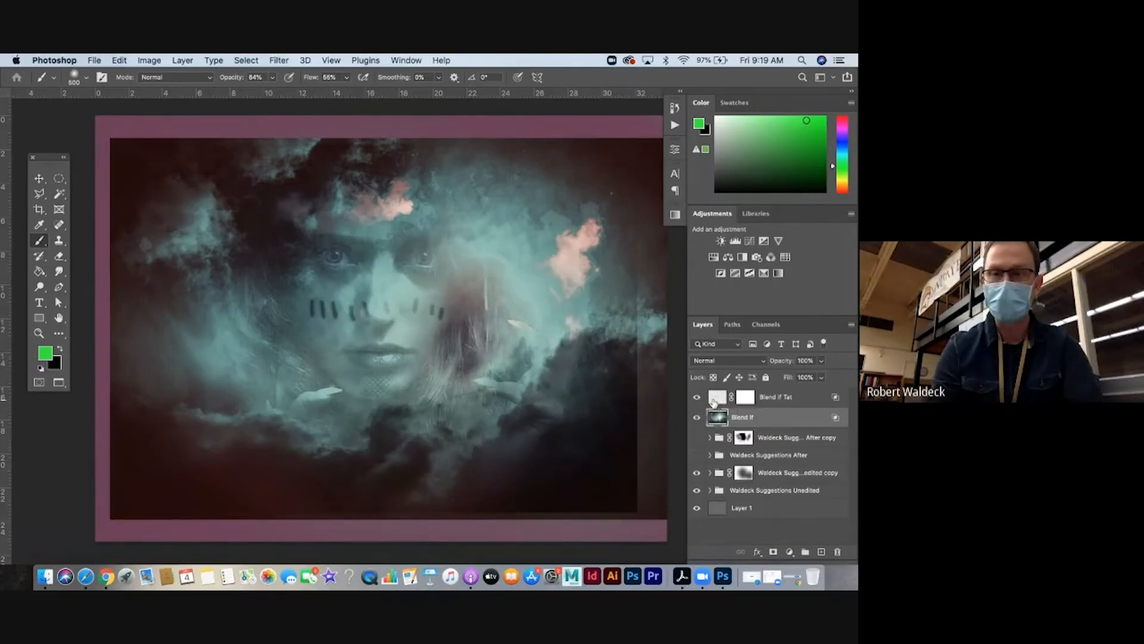
left_click(713, 400)
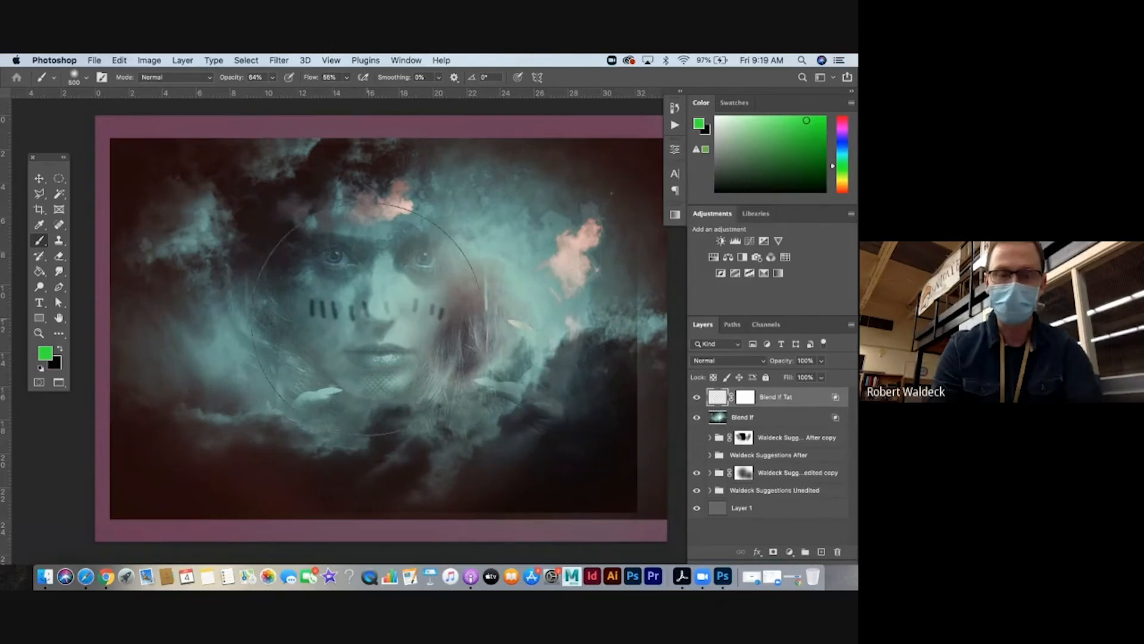
key("z")
left_click(382, 319)
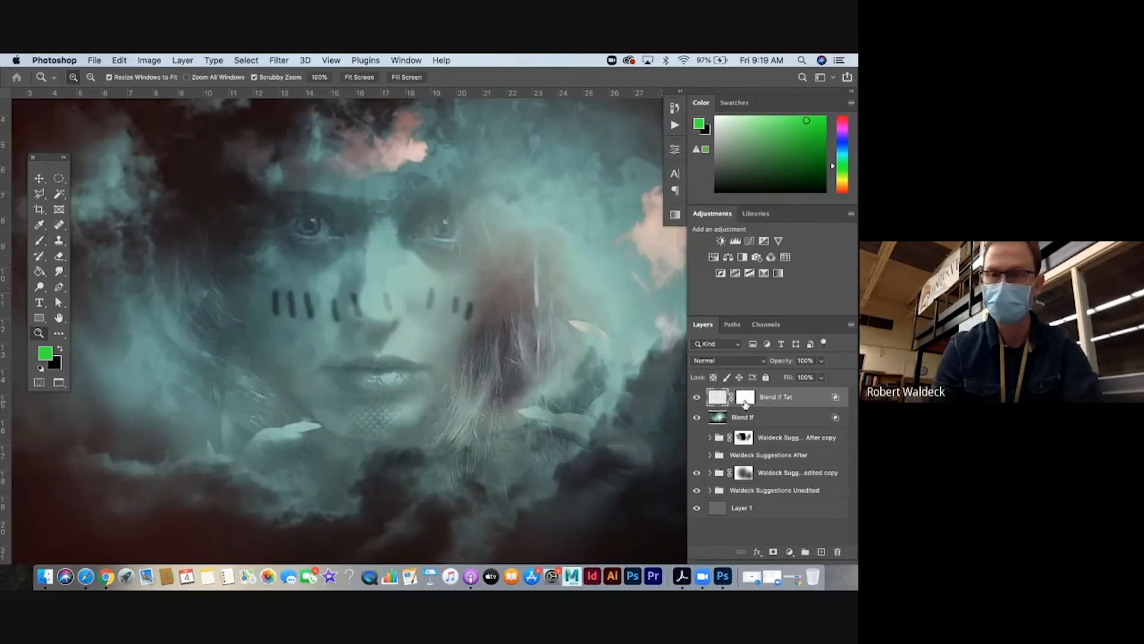
left_click(744, 399)
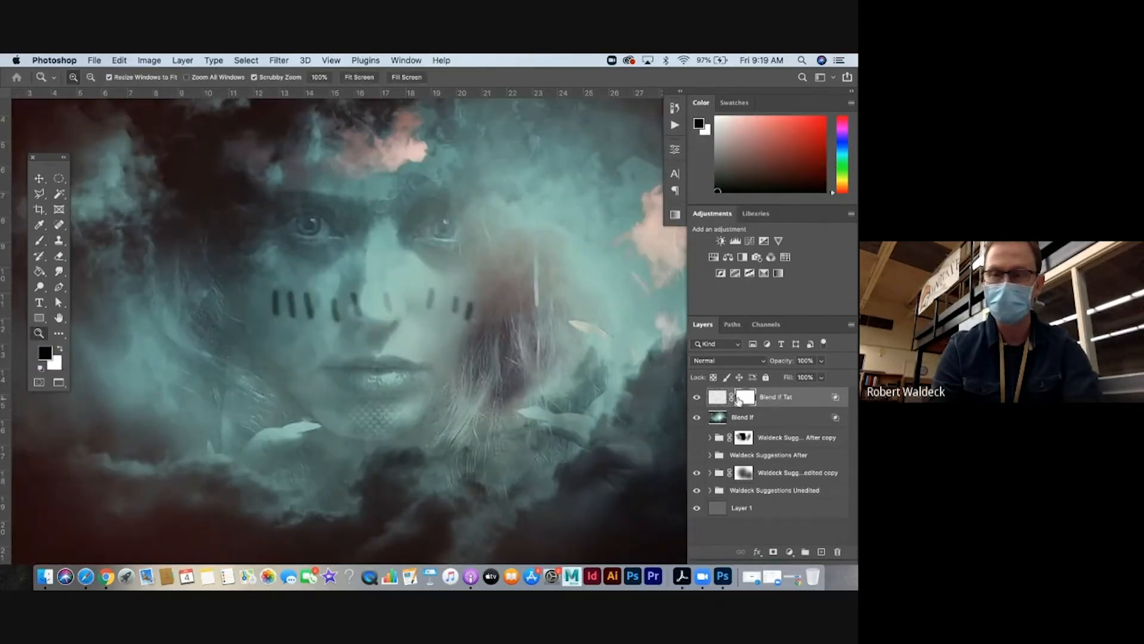
right_click(743, 402)
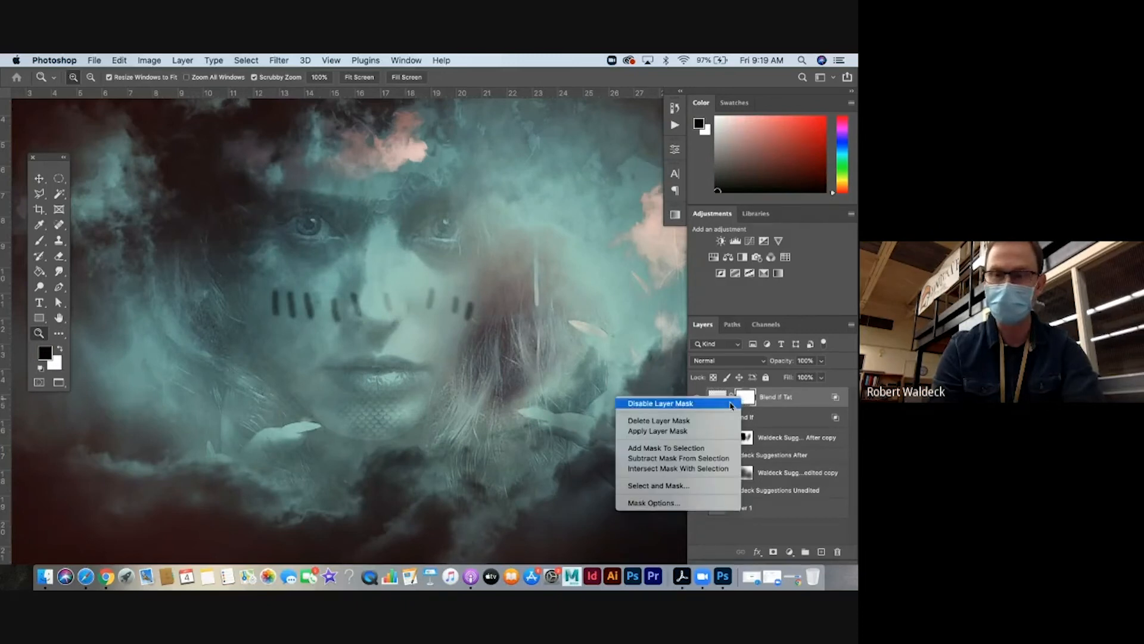
left_click(713, 422)
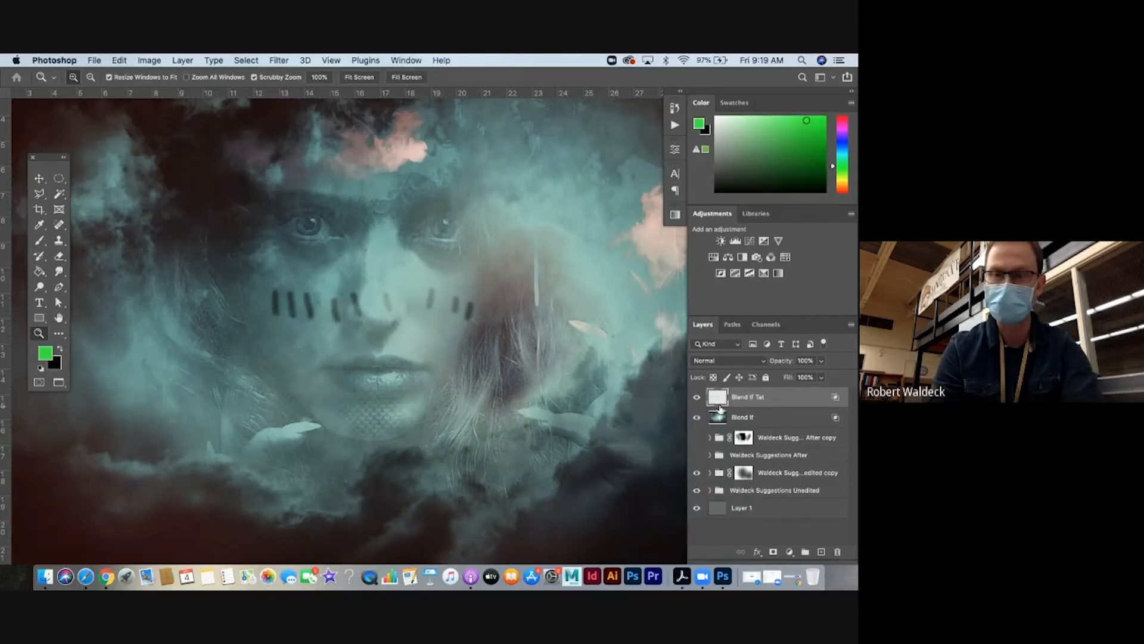
Reset the Blend If Tat layer's Red This Layer and Underlying Layer ranges to 0 and 255.
double_click(717, 400)
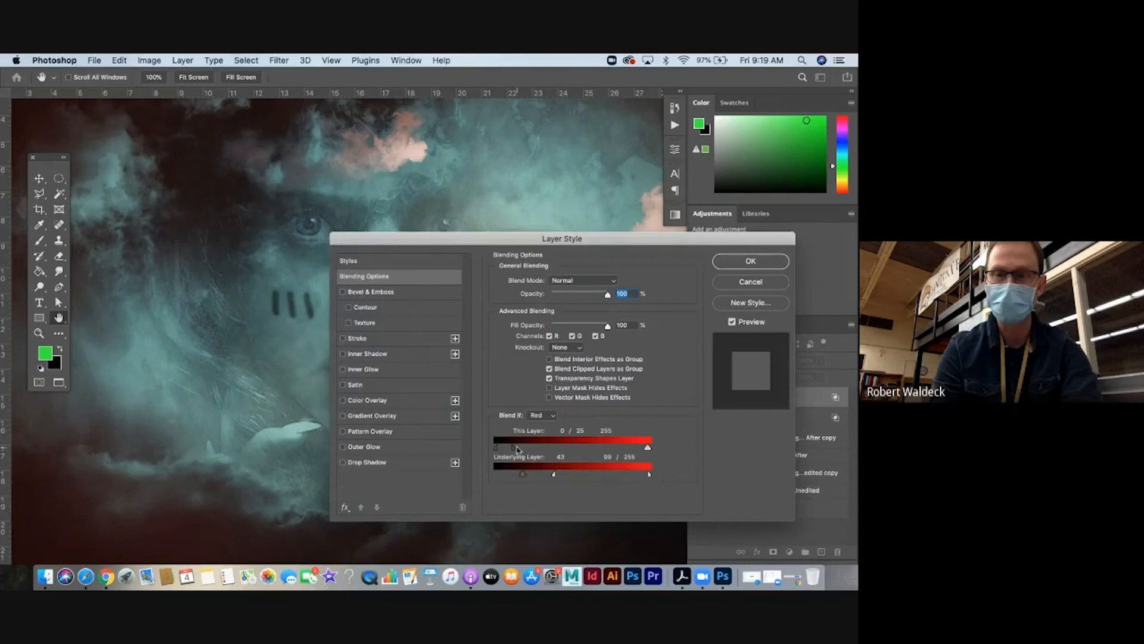
left_click_drag(517, 449, 476, 478)
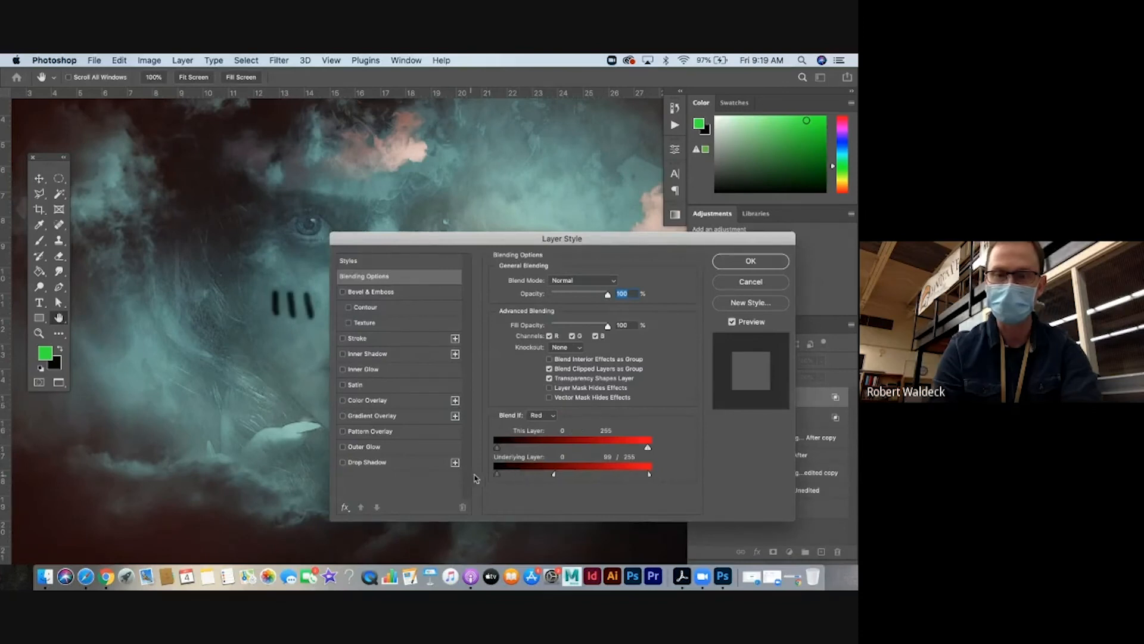
left_click_drag(554, 475, 675, 487)
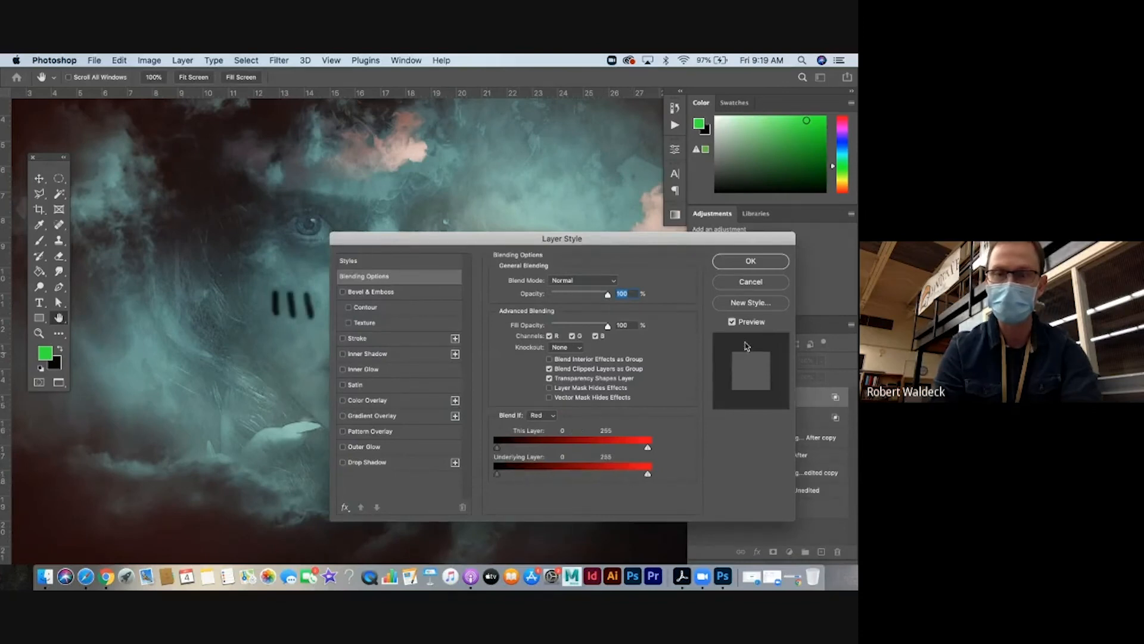
left_click(751, 262)
Split the Blend If Tat layer's Gray shadows to 0/13 for This Layer and 0/38 for Underlying Layer, and soften both highlight ranges.
key("z")
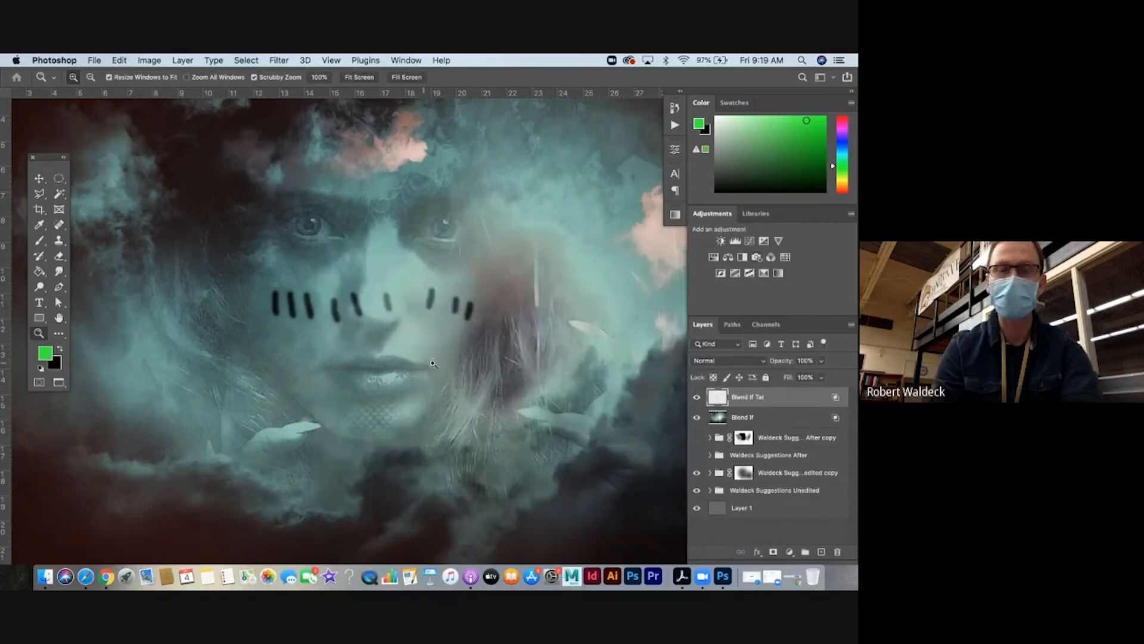
left_click(346, 323)
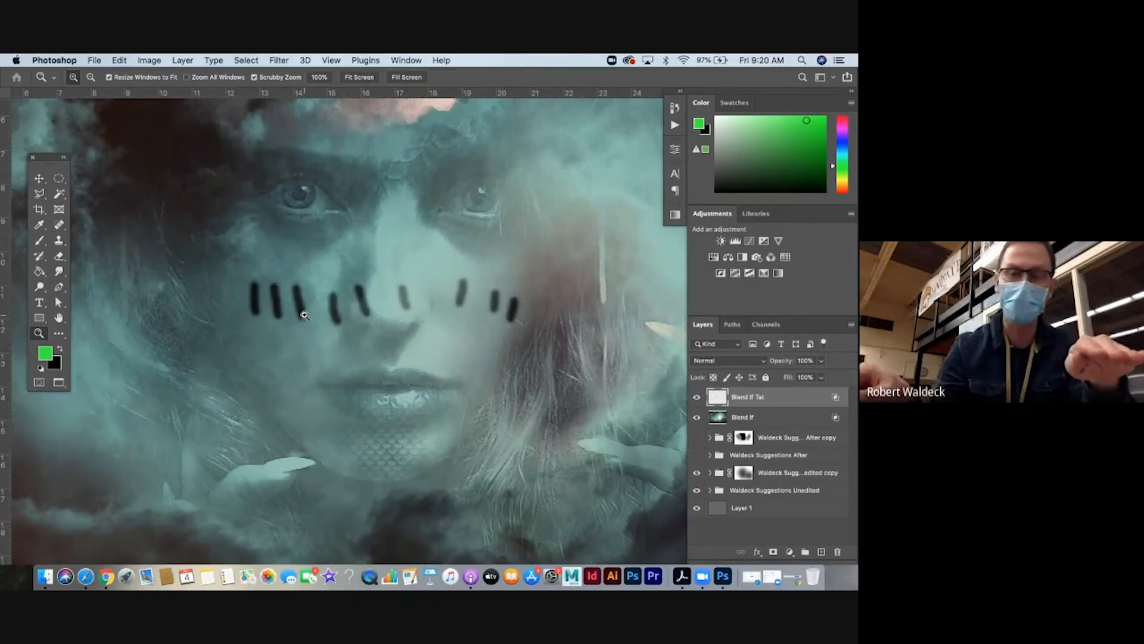
double_click(718, 398)
left_click_drag(480, 241, 614, 156)
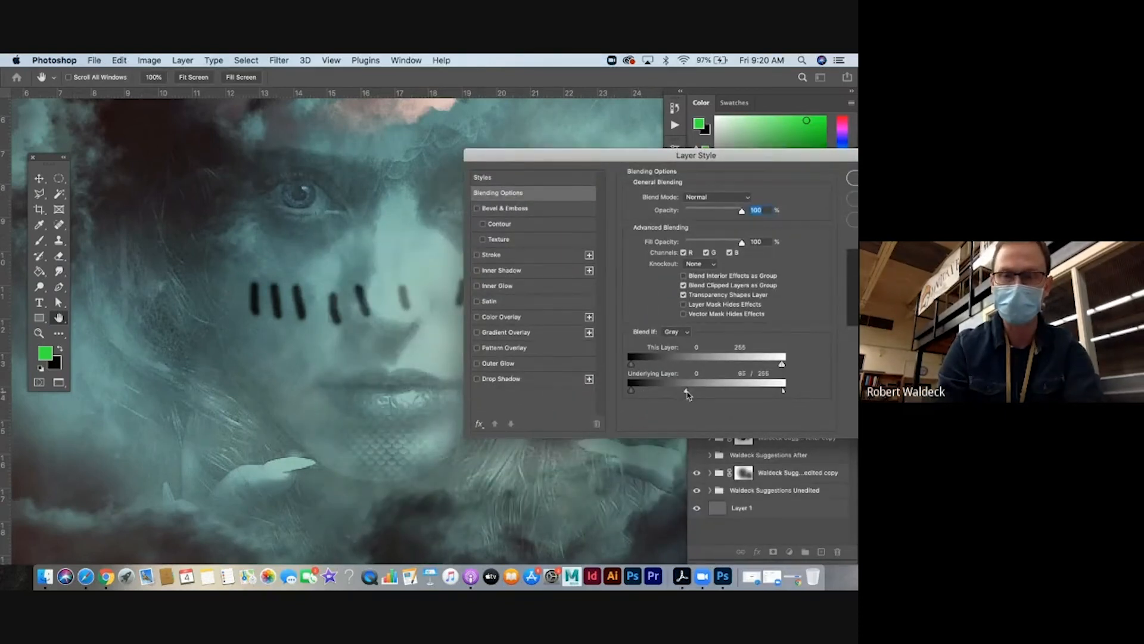
left_click_drag(686, 392, 639, 368)
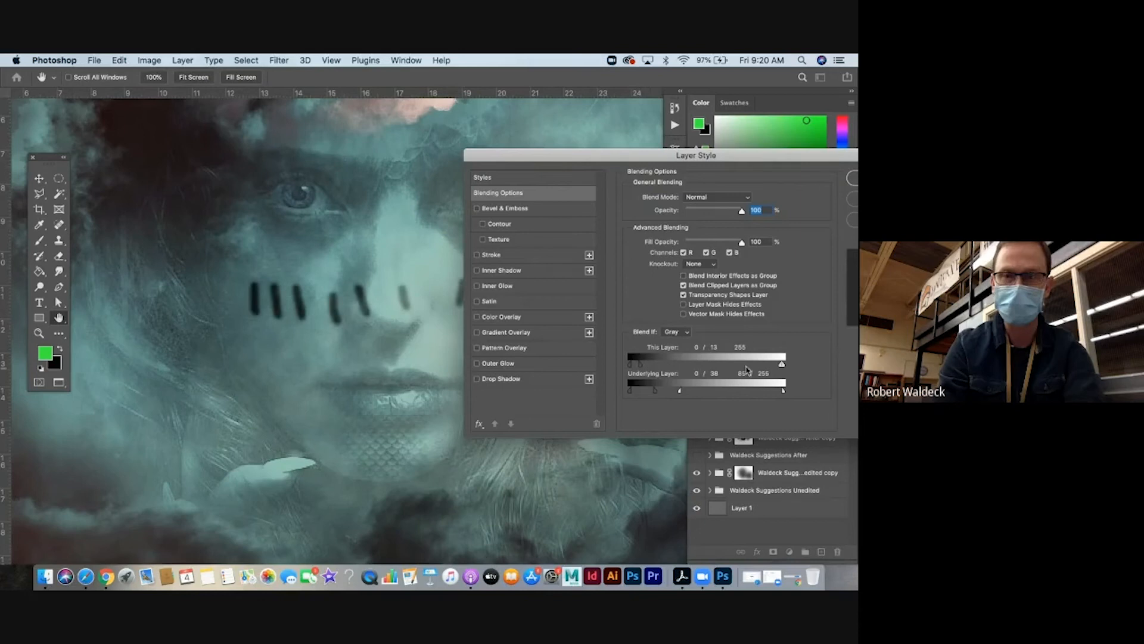
left_click_drag(782, 364, 751, 367)
Set the Blend If Tat layer's Green ranges to 174/255 highlights for This Layer and 0/63 and 184/255 for Underlying Layer.
left_click(676, 331)
left_click(680, 342)
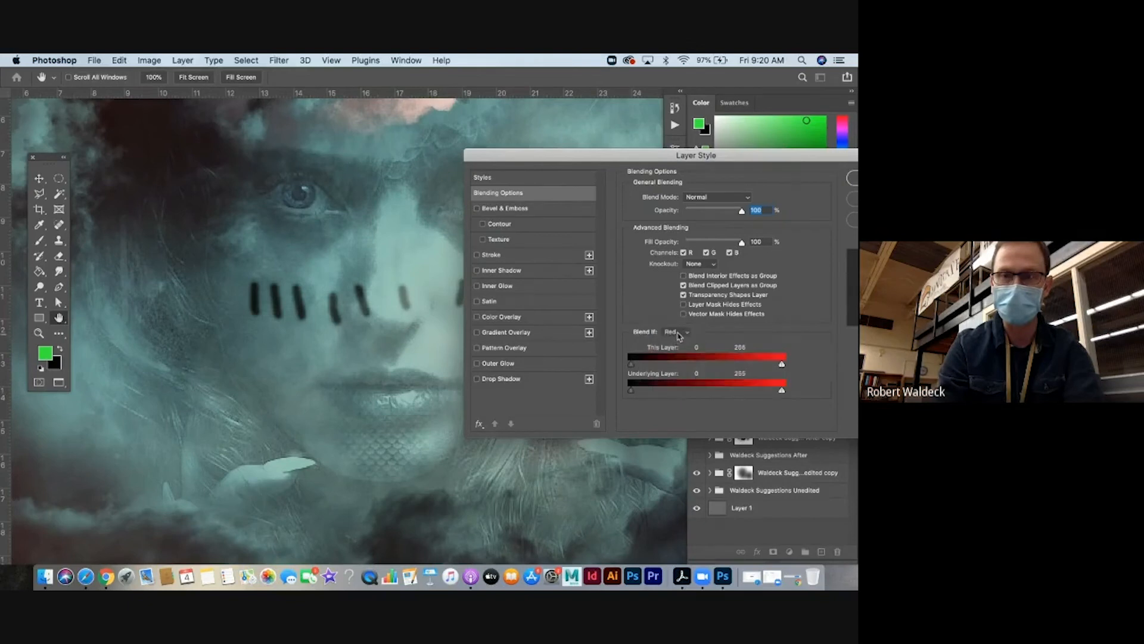
left_click(677, 333)
left_click(677, 341)
left_click_drag(634, 391, 656, 392)
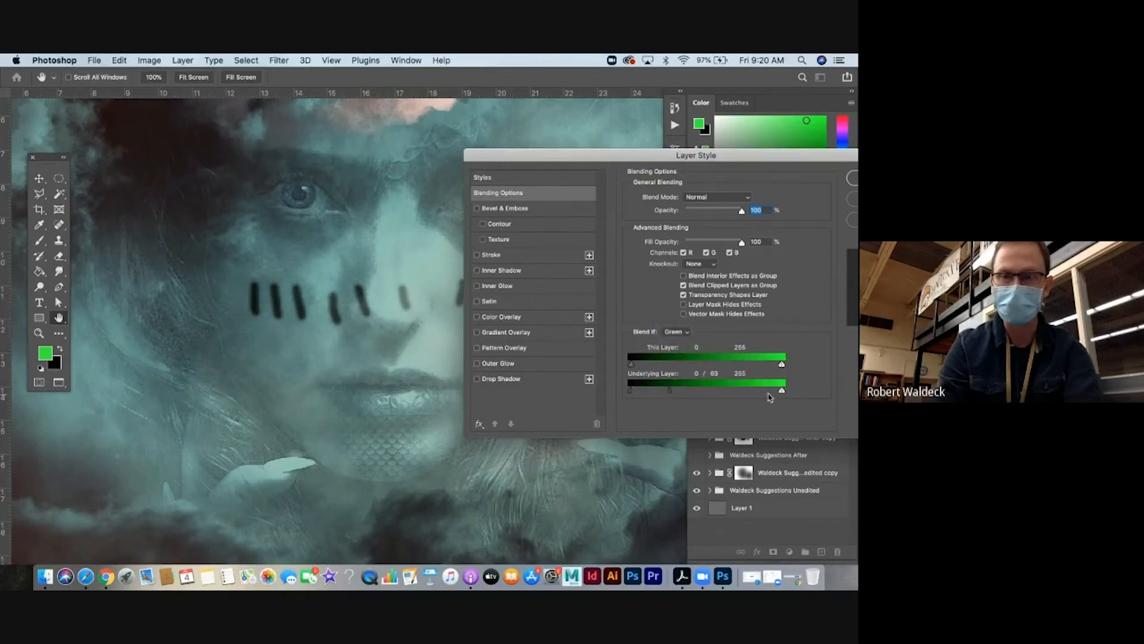
left_click_drag(782, 390, 750, 368)
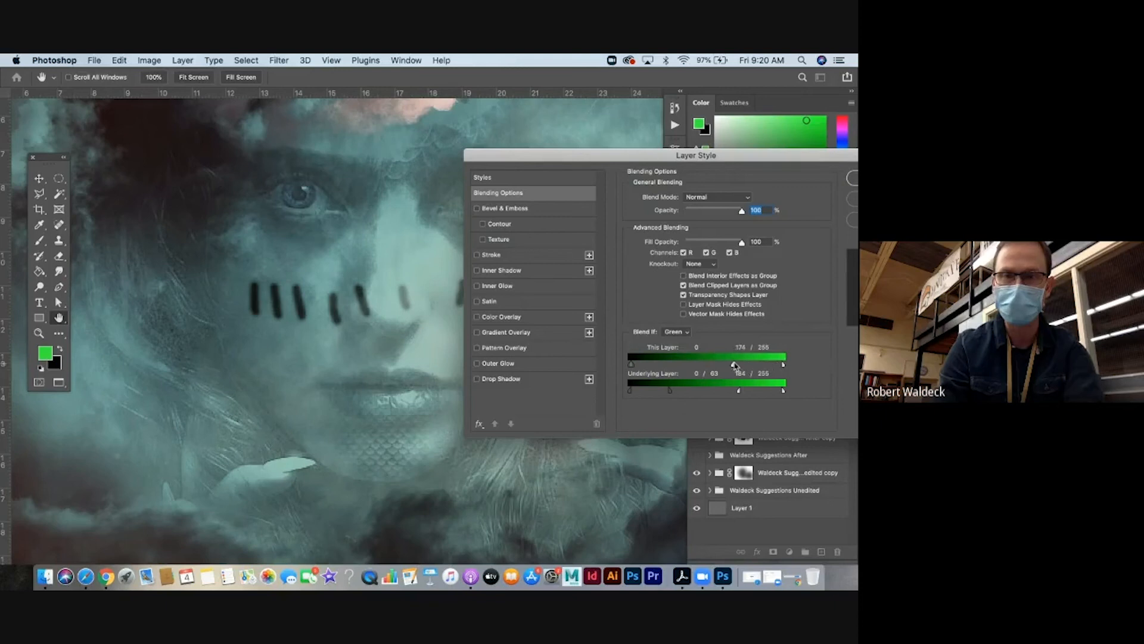
left_click(854, 177)
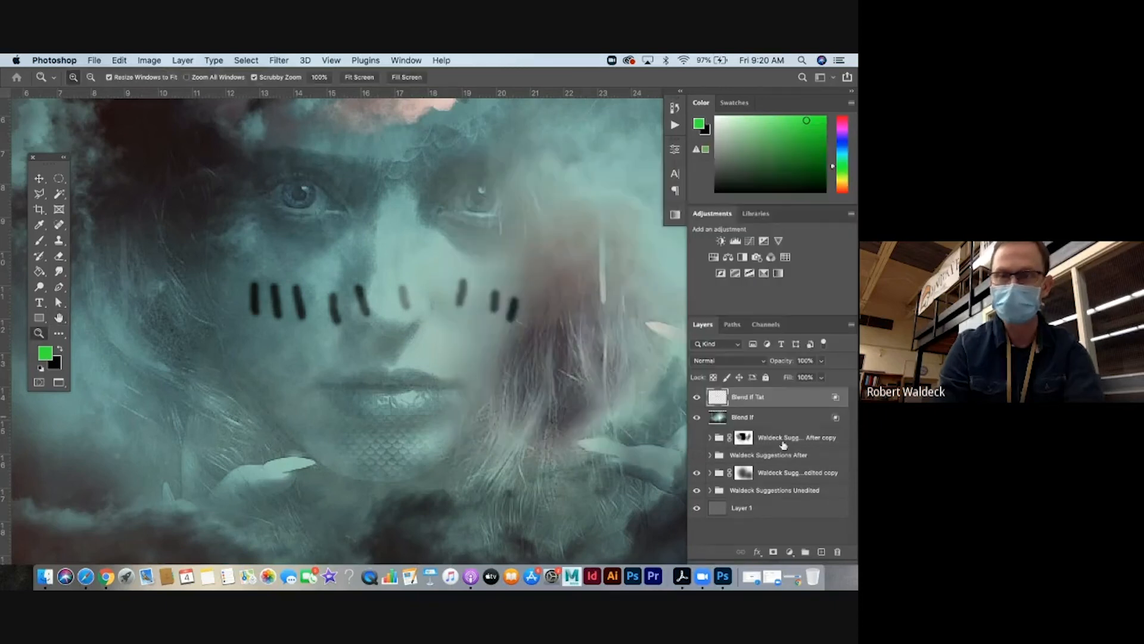
Add a layer mask to the Blend If Tat layer and choose the KYLE Bonus Chunky Charcoal brush from the dry media brushes.
left_click(773, 551)
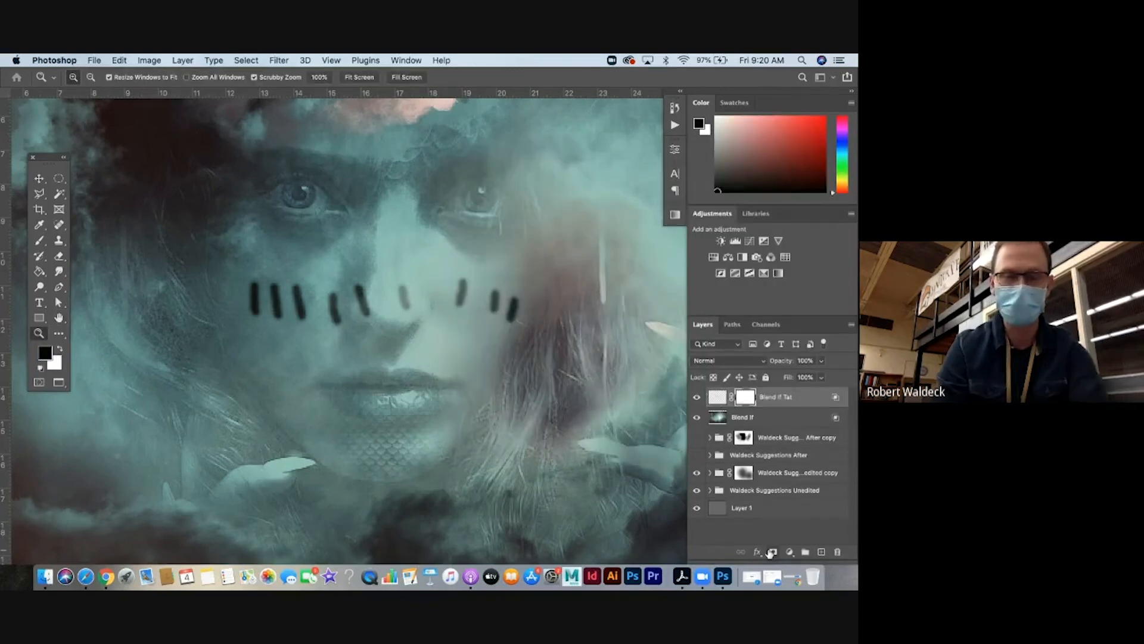
left_click(342, 296)
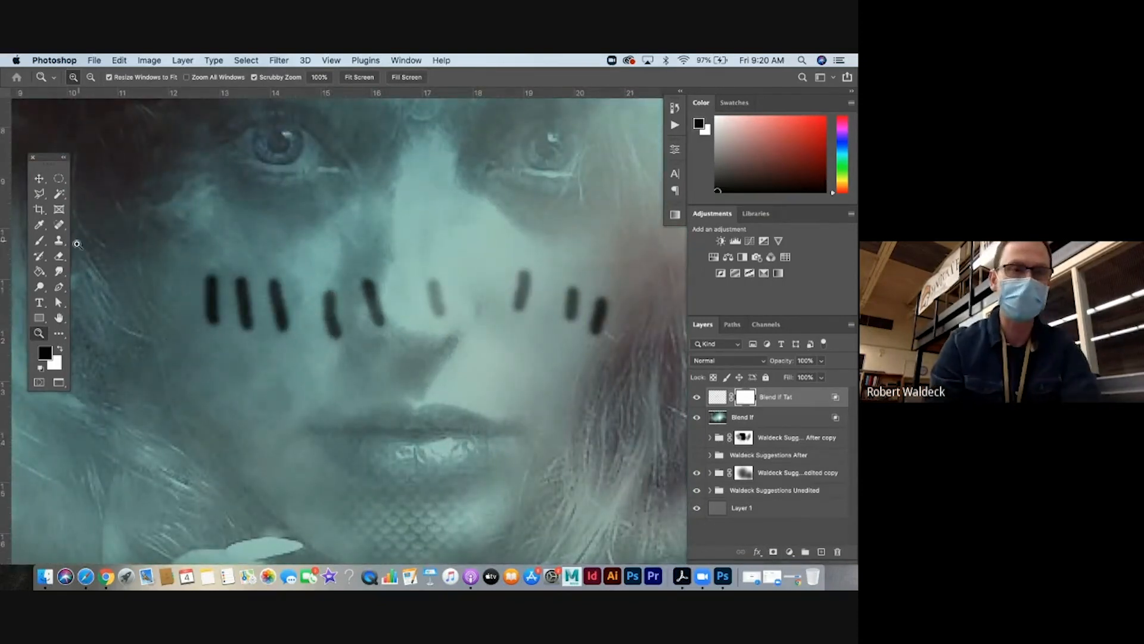
left_click(39, 240)
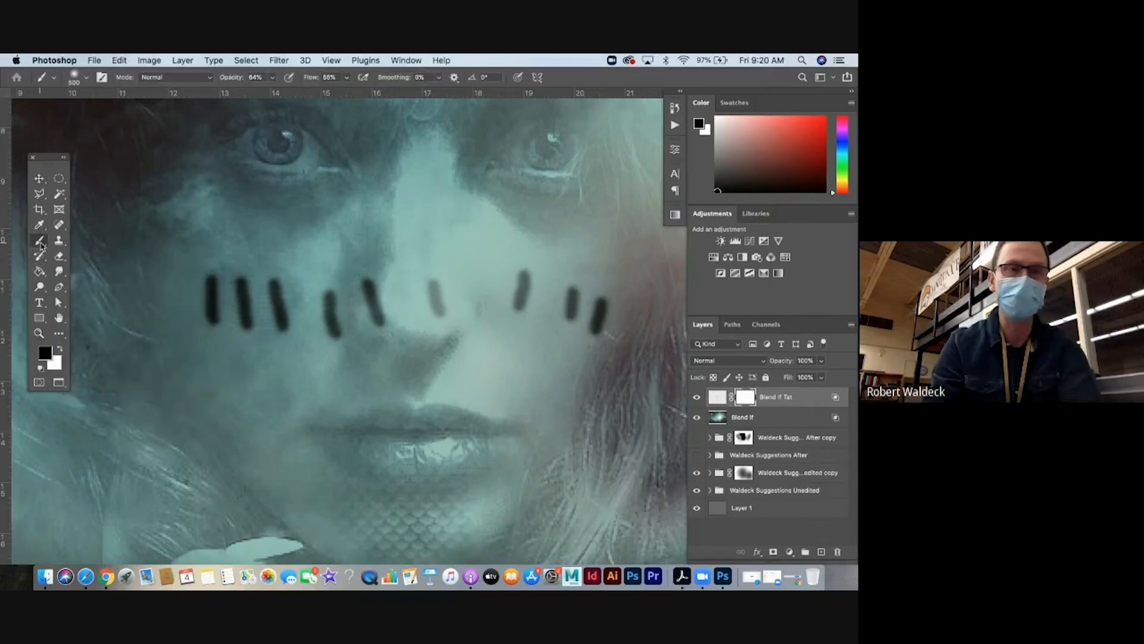
left_click(85, 77)
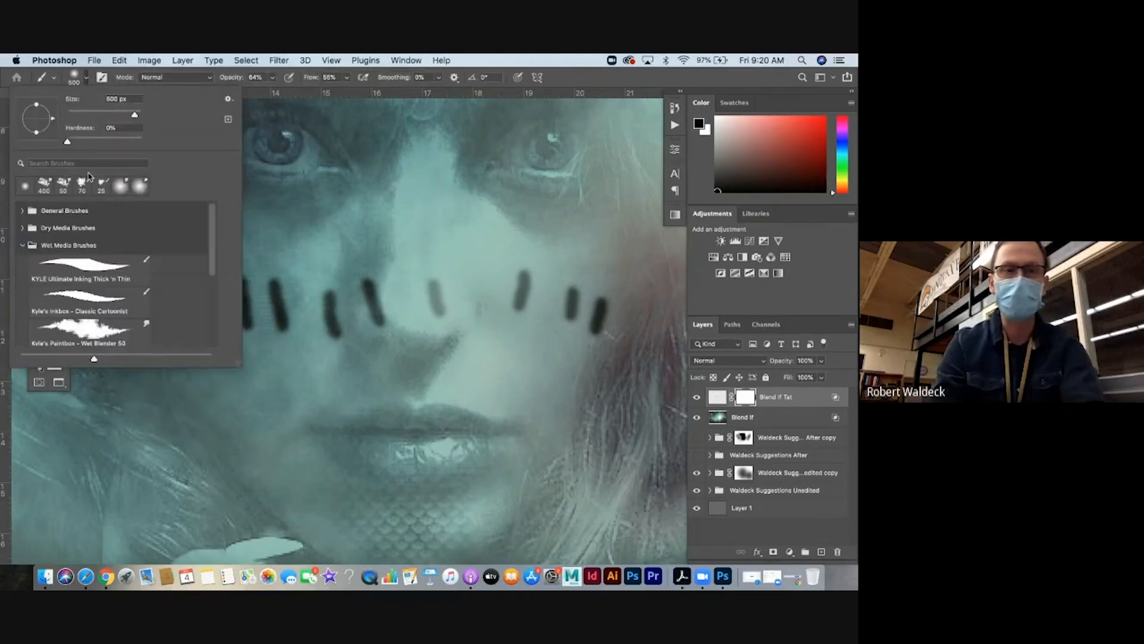
scroll(107, 199, "up", 1)
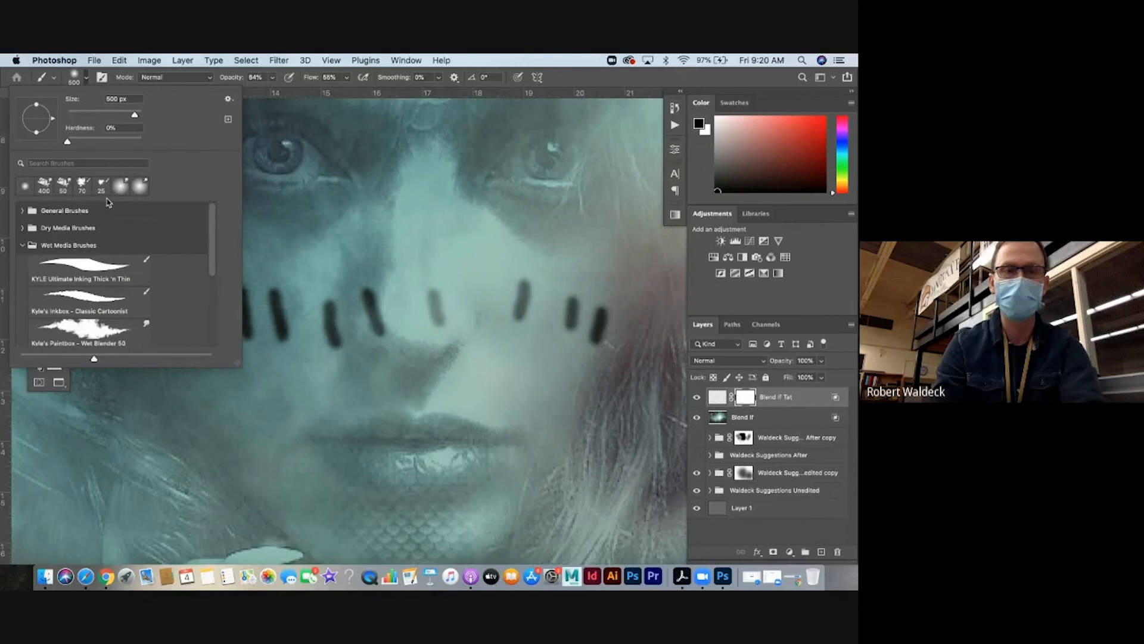
left_click(23, 211)
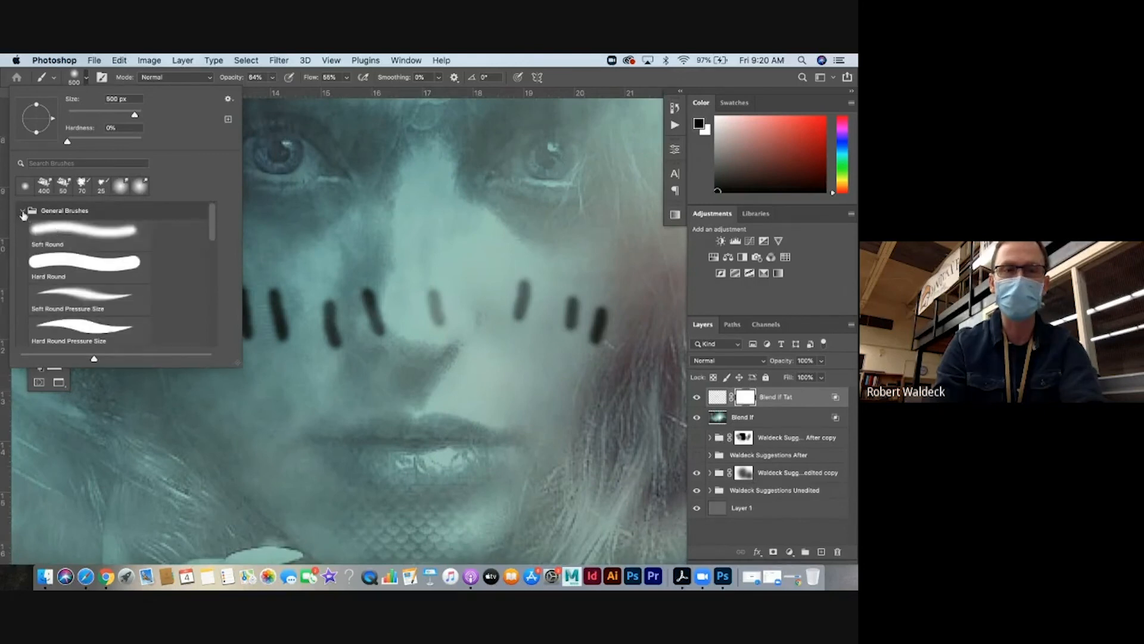
left_click(22, 212)
scroll(88, 280, "down", 5)
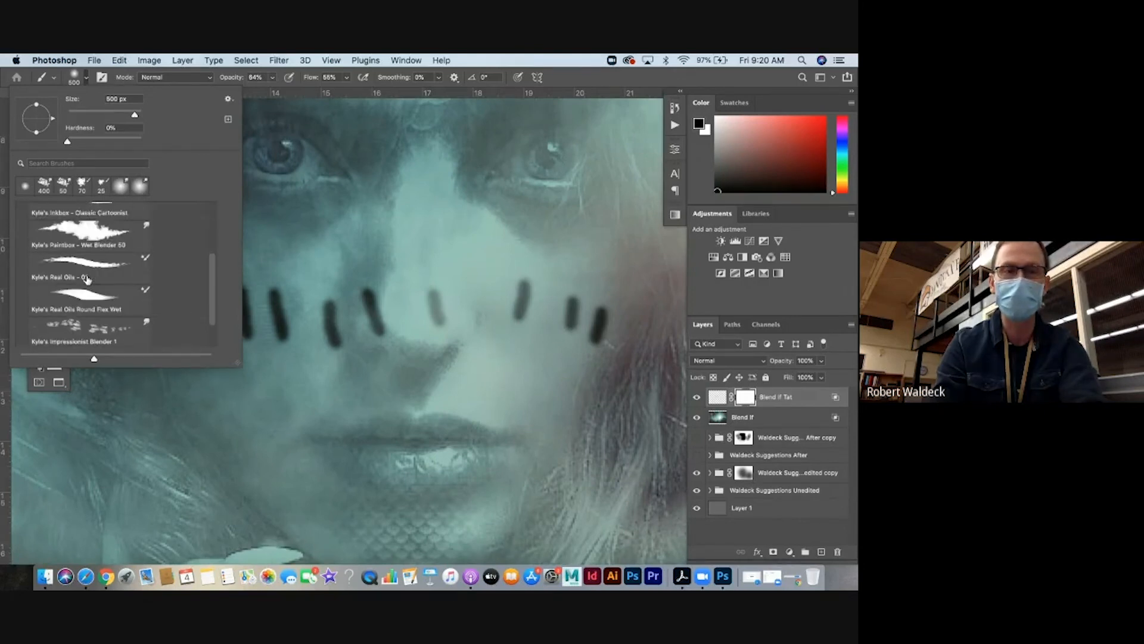
scroll(88, 279, "up", 5)
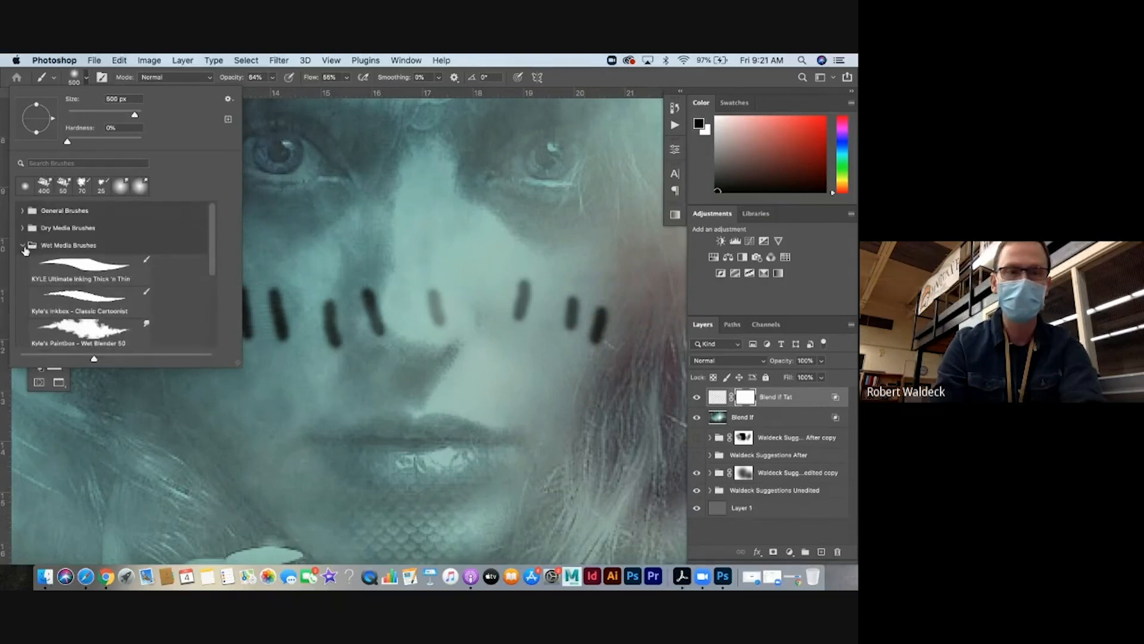
left_click(23, 245)
left_click(23, 228)
scroll(85, 262, "down", 3)
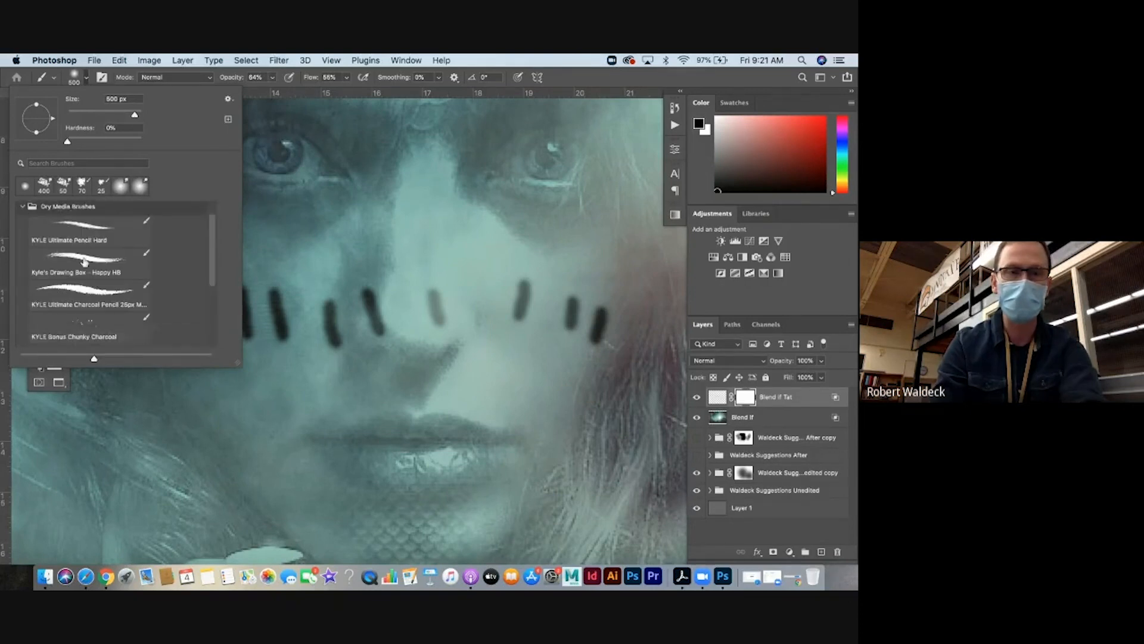
left_click(86, 295)
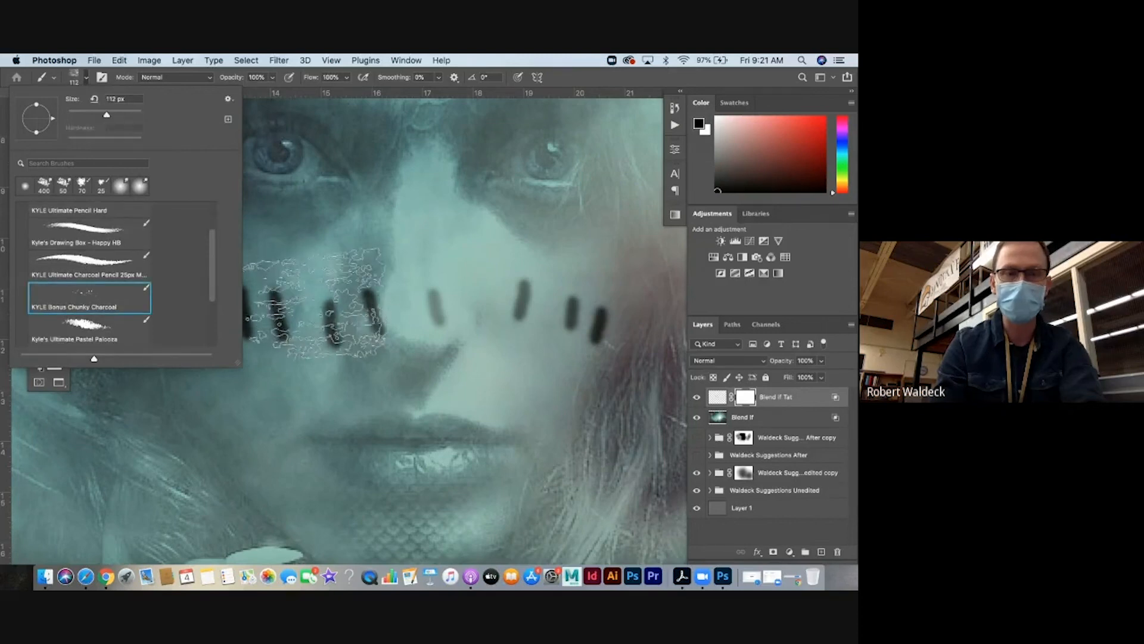
Dab black on the Blend If Tat mask over the face marks to chip them, reducing the brush to 60 px.
left_click(322, 313)
key("bracketleft")
key("bracketleft")
key("bracketleft")
key("bracketleft")
key("bracketleft")
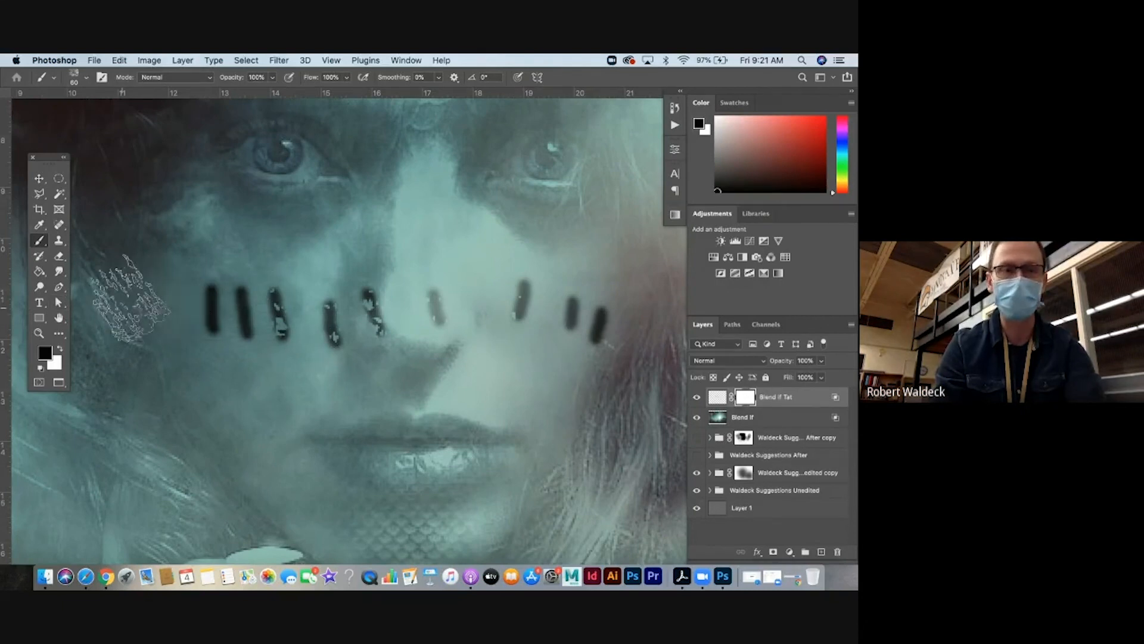
Try smudging the chipped face marks on the mask with the Smudge tool at 125 px and 90% strength.
left_click(59, 273)
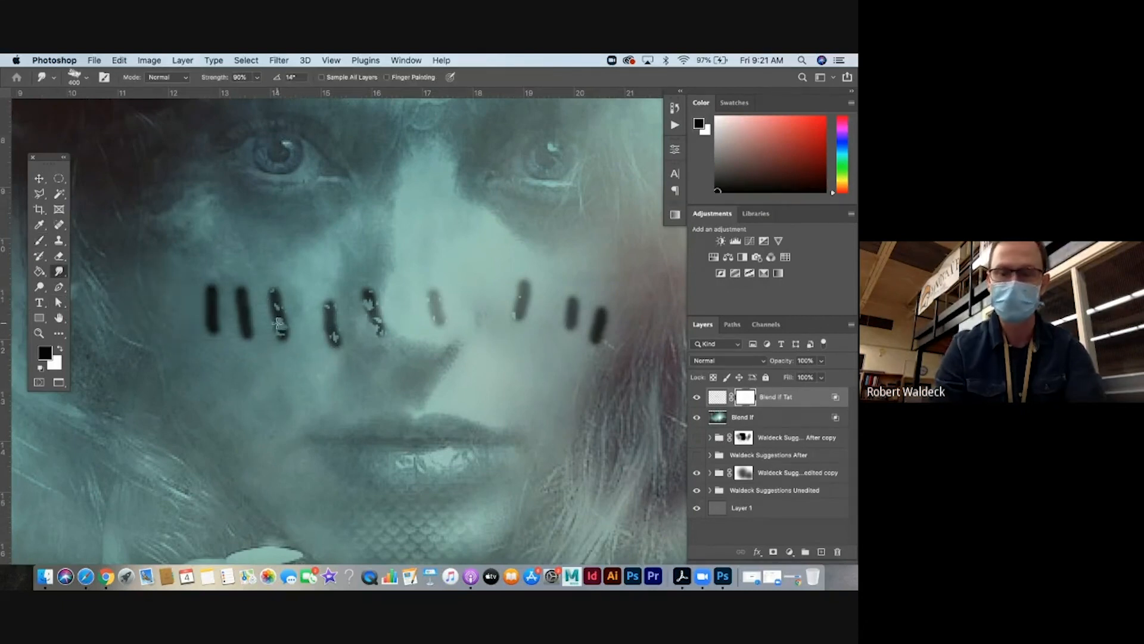
key("bracketleft")
key("bracketleft")
key("bracketleft")
key("bracketleft")
key("bracketleft")
key("bracketleft")
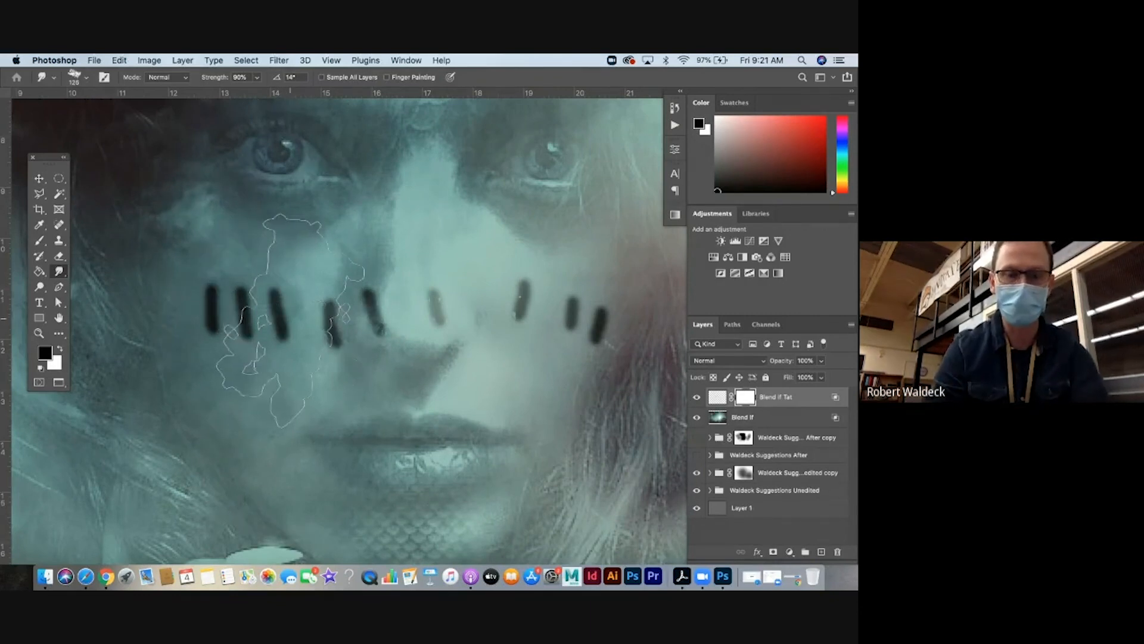
left_click_drag(280, 315, 357, 316)
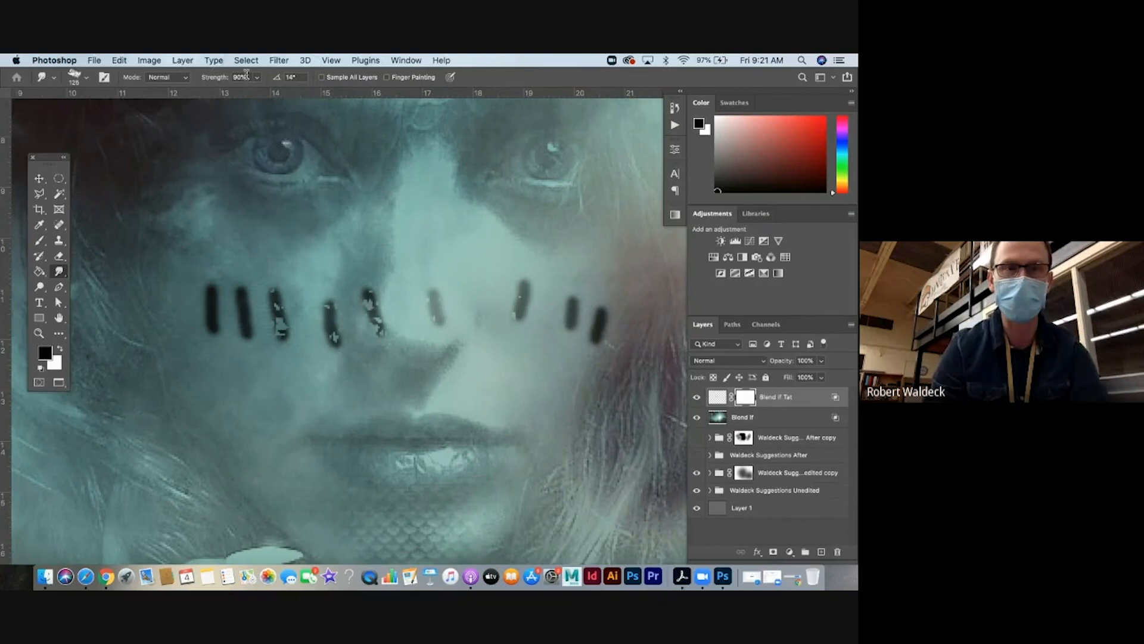
Soften the chipped face marks on the mask with the Smudge tool at 28% strength, using the Soft Round brush.
left_click(257, 79)
left_click_drag(232, 94, 223, 94)
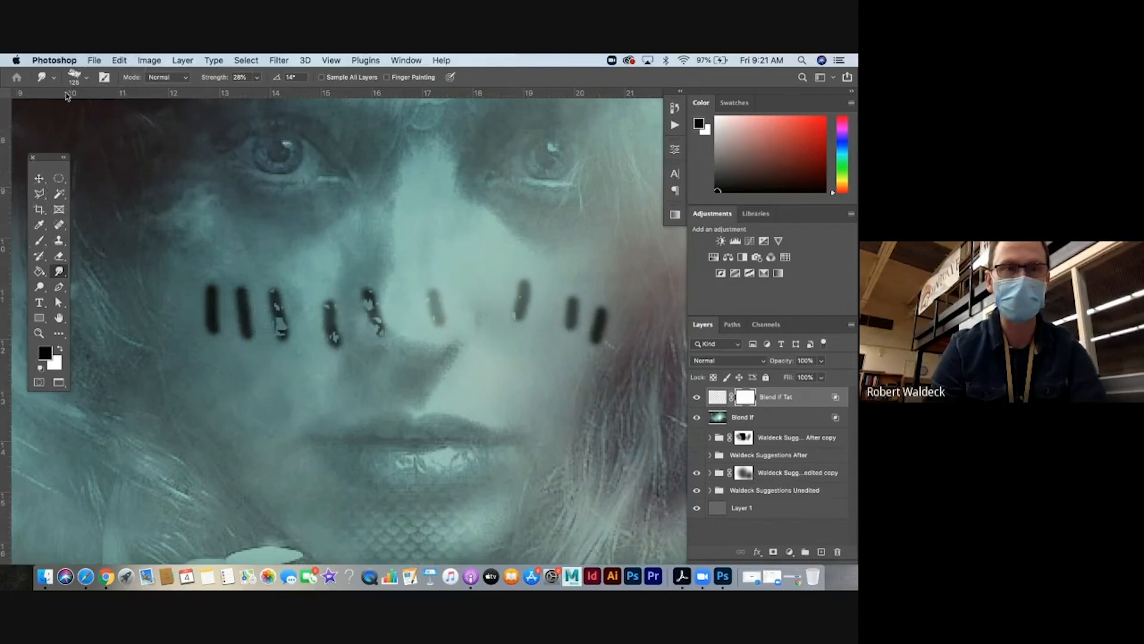
left_click(85, 74)
scroll(59, 248, "up", 3)
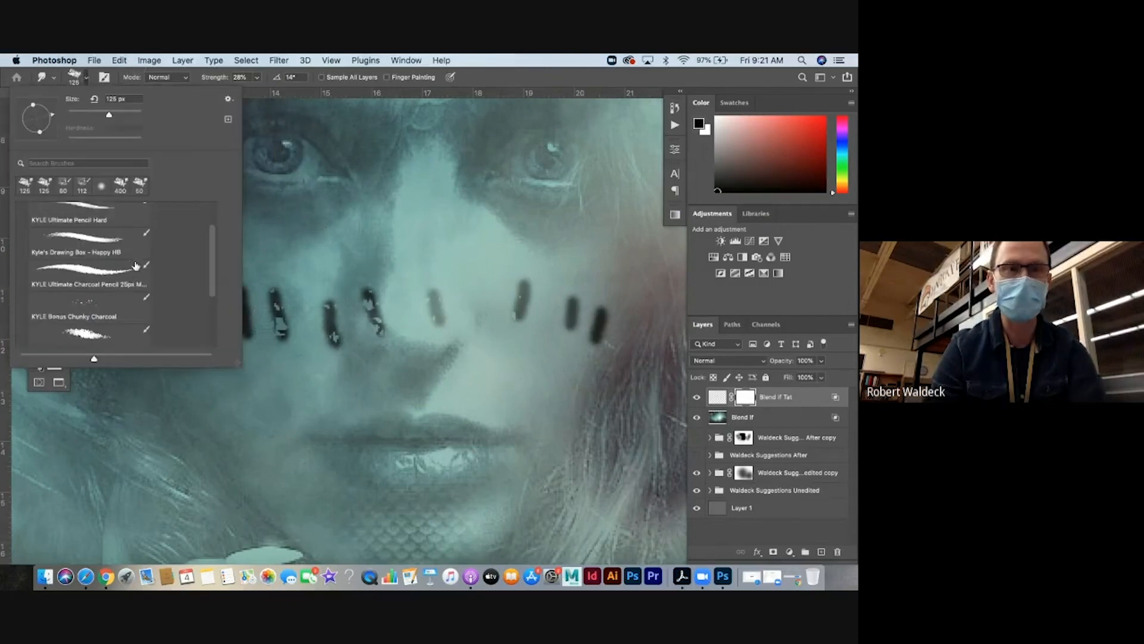
left_click(22, 228)
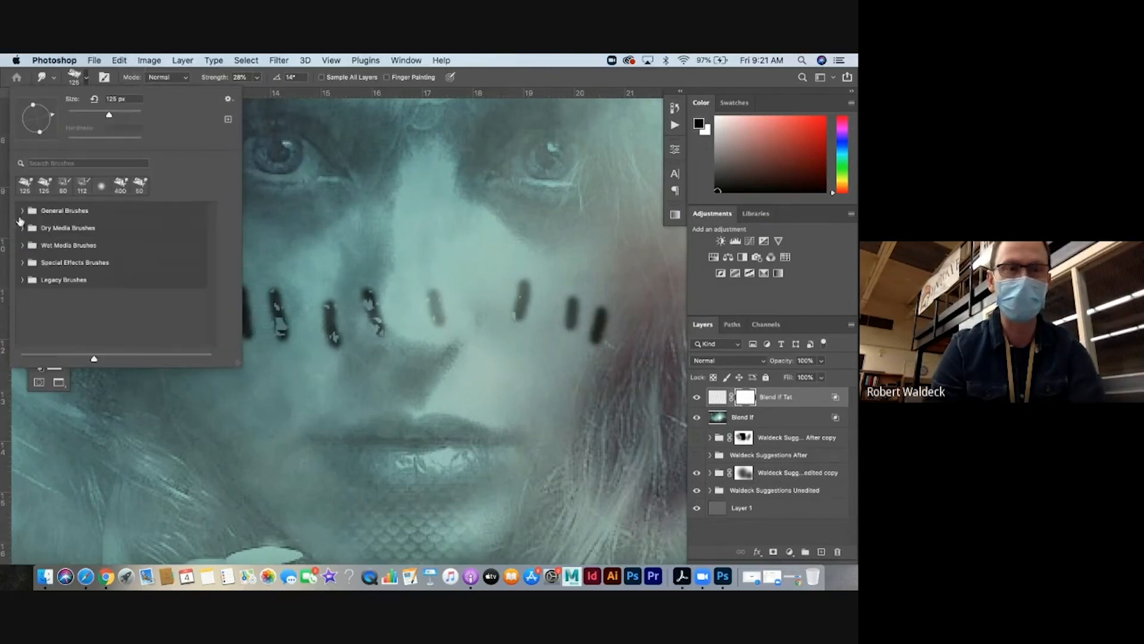
left_click(22, 211)
left_click(51, 227)
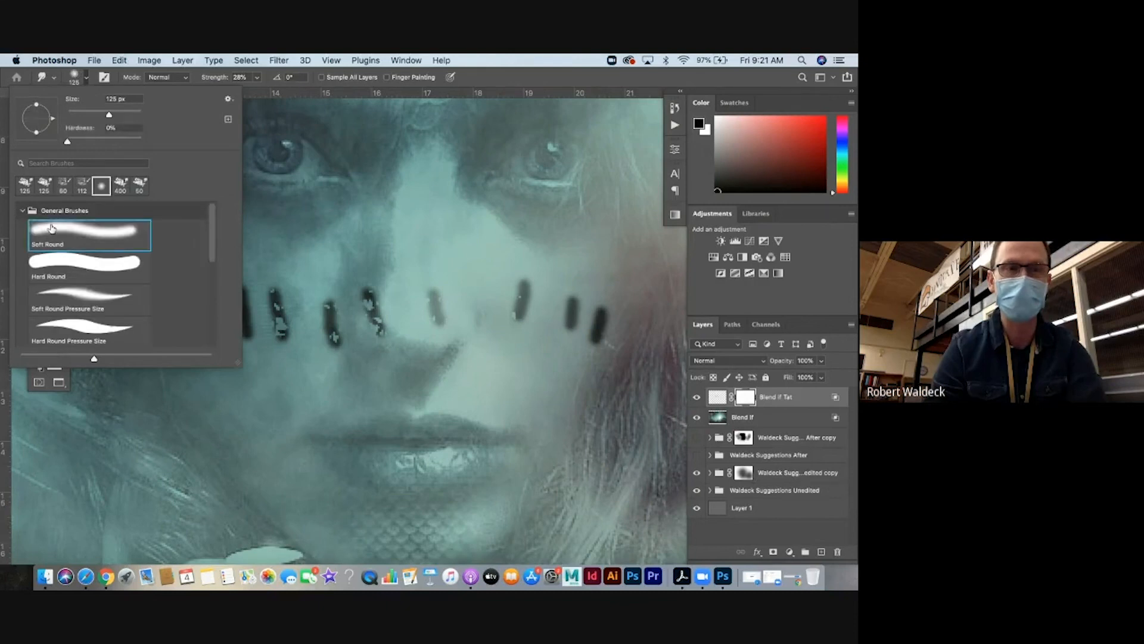
left_click(379, 287)
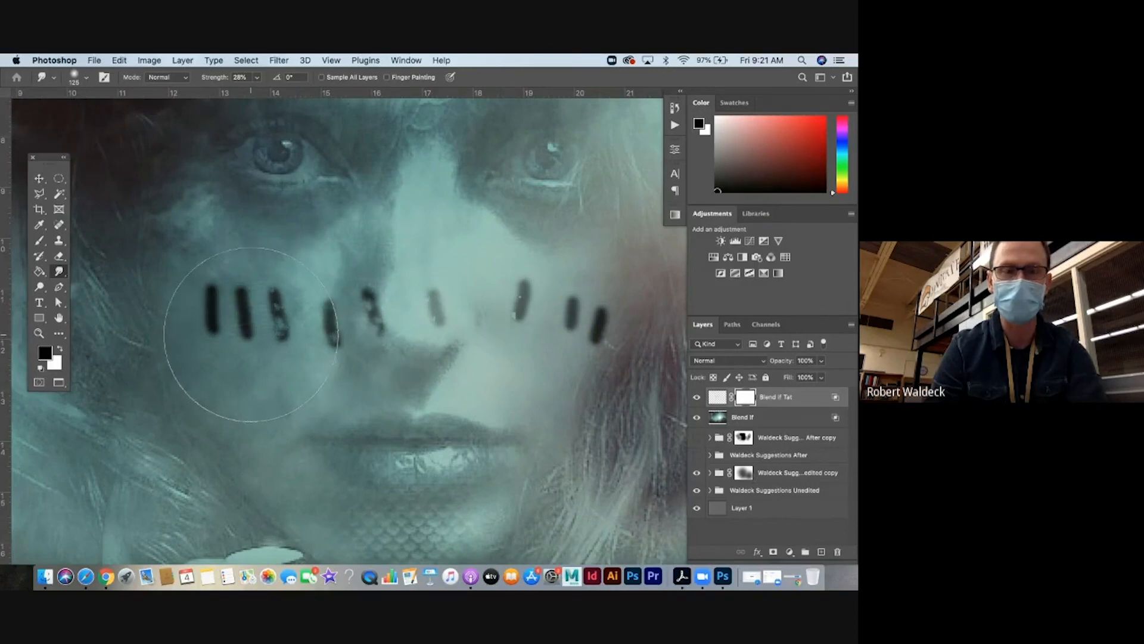
Disable and re-enable the Blend If Tat layer mask to compare the face marks with and without it.
key("z")
left_click(285, 356, "alt")
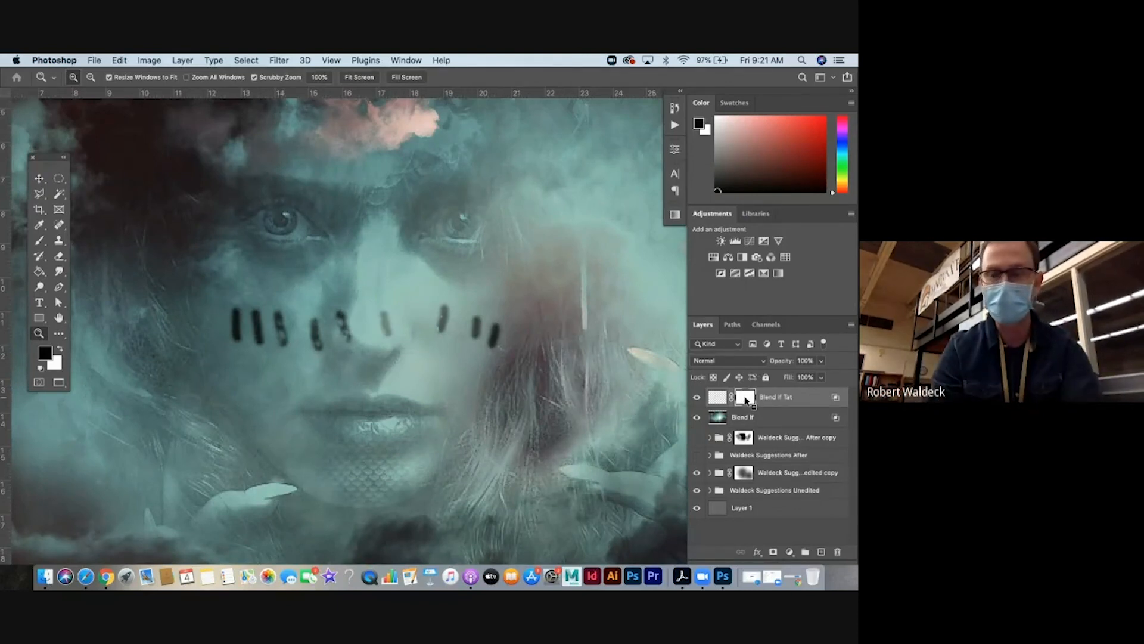
right_click(746, 402)
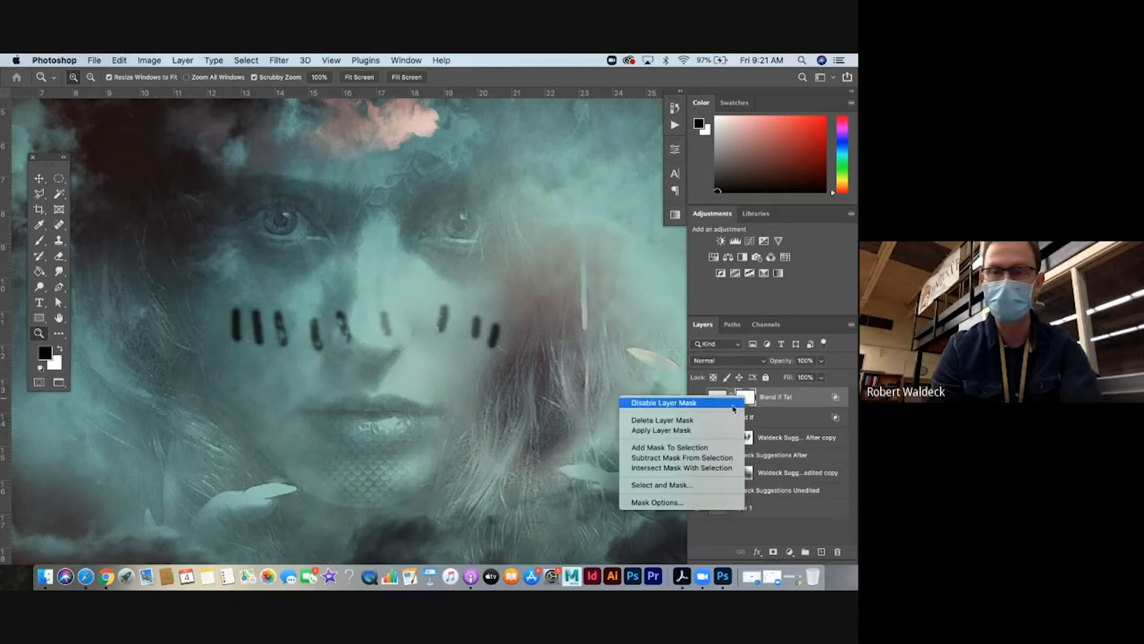
left_click(663, 403)
right_click(745, 403)
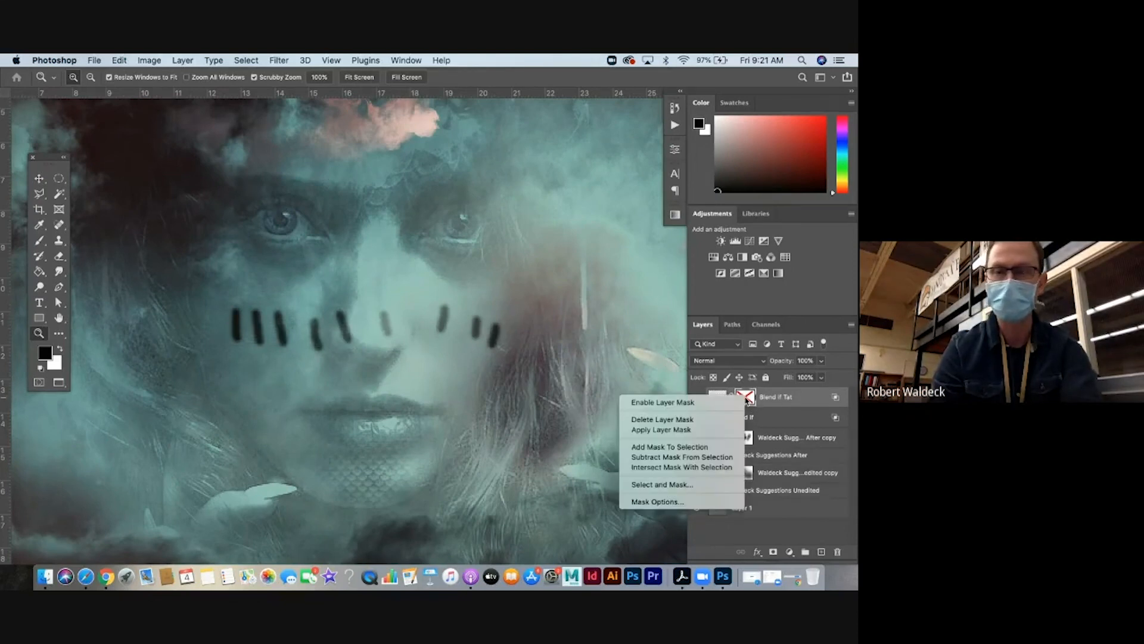
left_click(732, 402)
Apply the layer mask permanently to the Blend If Tat layer.
right_click(746, 400)
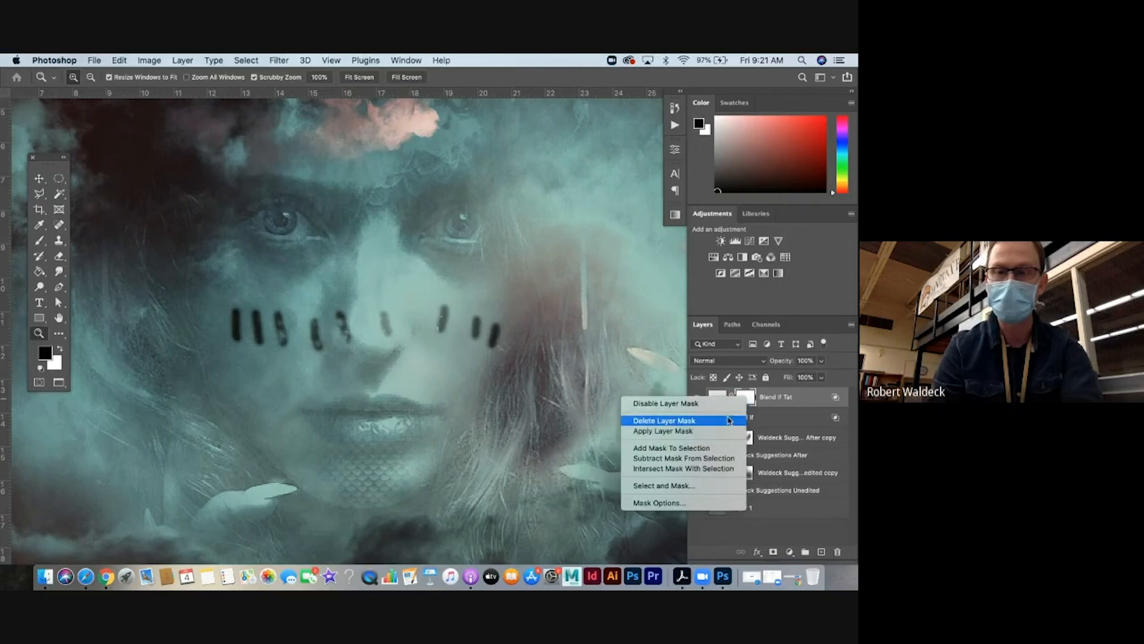
left_click(728, 434)
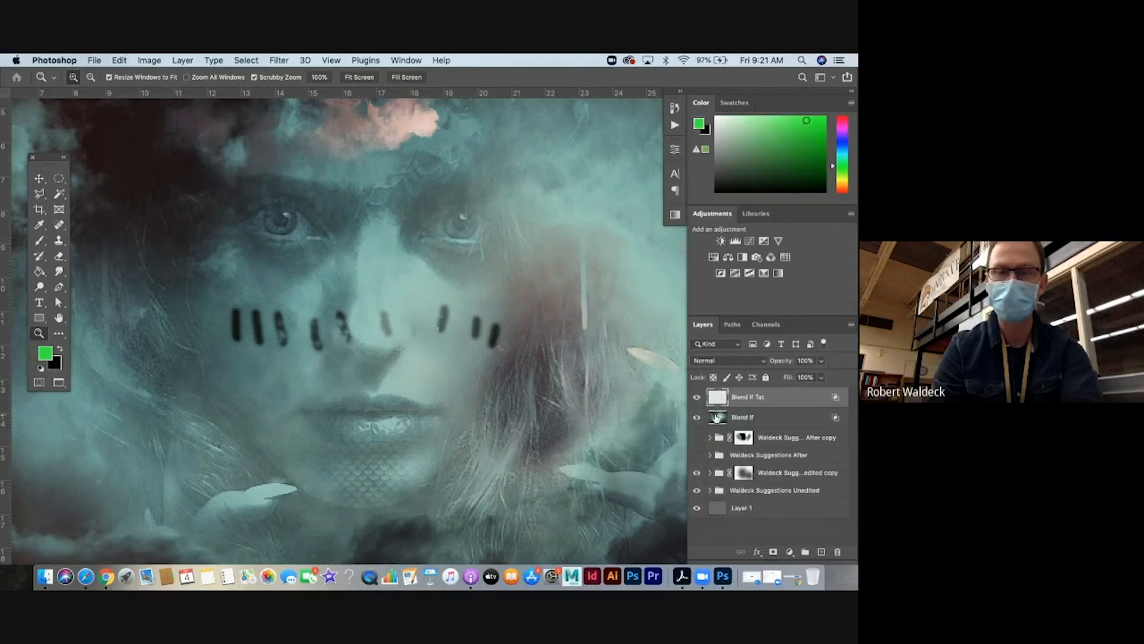
left_click(597, 357, "alt")
left_click(597, 357, "alt")
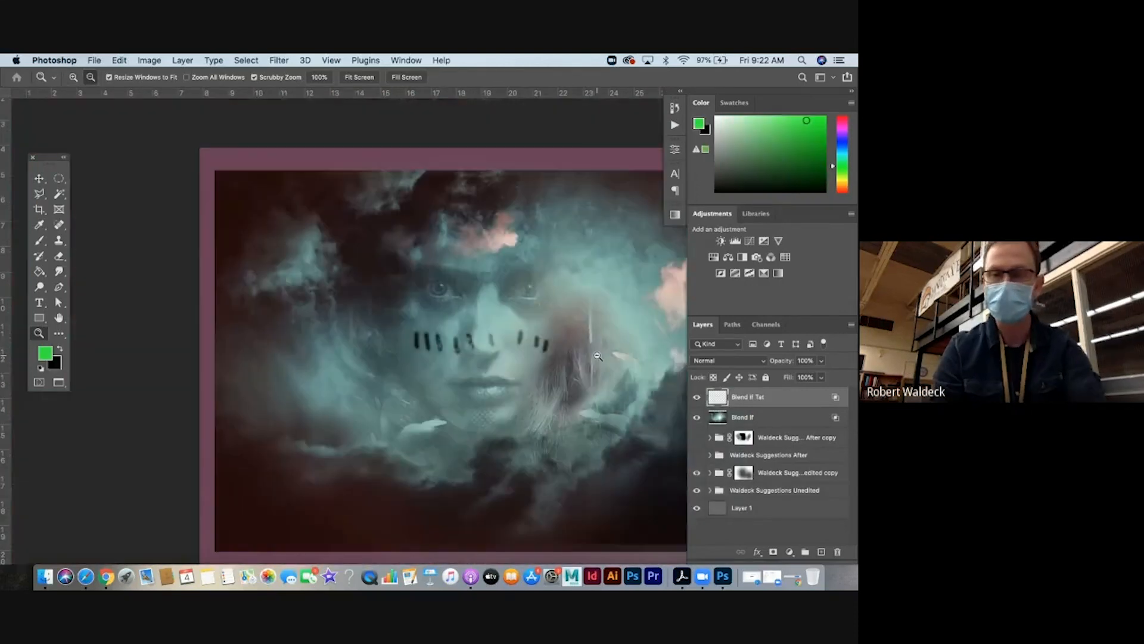
Examine the blend mode and mask of the Half Cloud copy 3 layer inside the Waldeck Suggestions Unedited group.
left_click(710, 489)
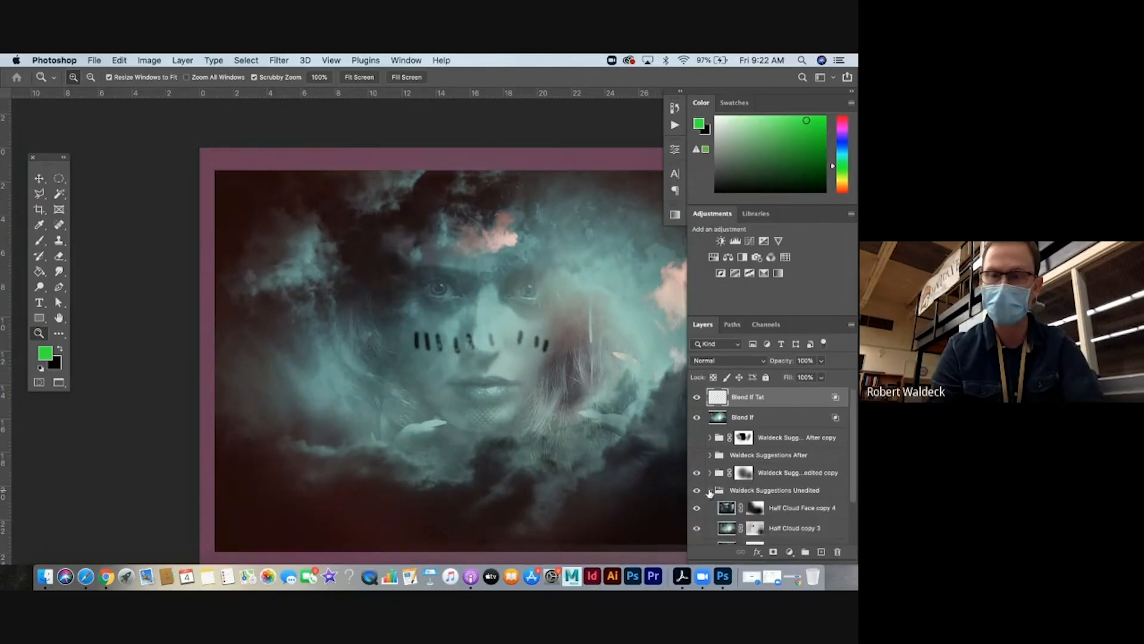
scroll(729, 505, "down", 3)
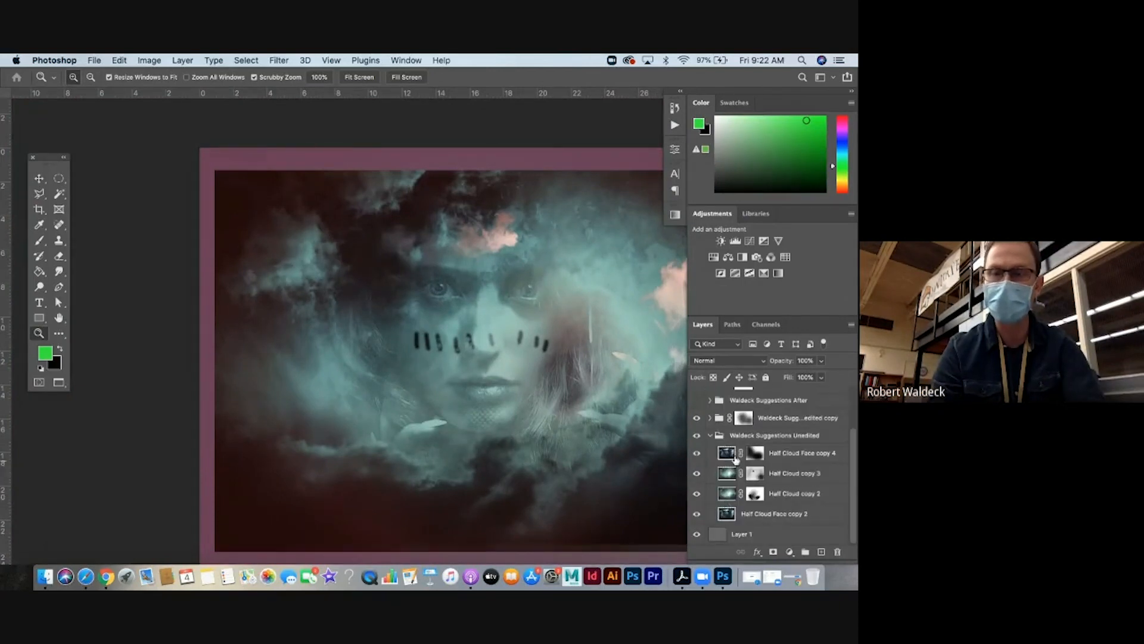
left_click(782, 471)
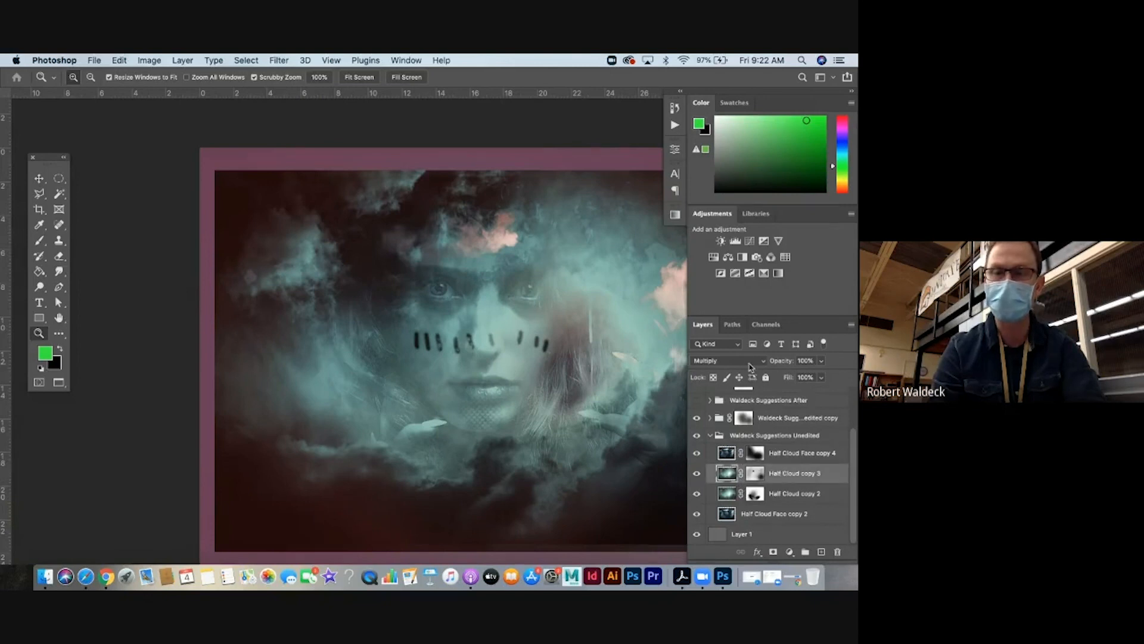
left_click(755, 474)
key("d")
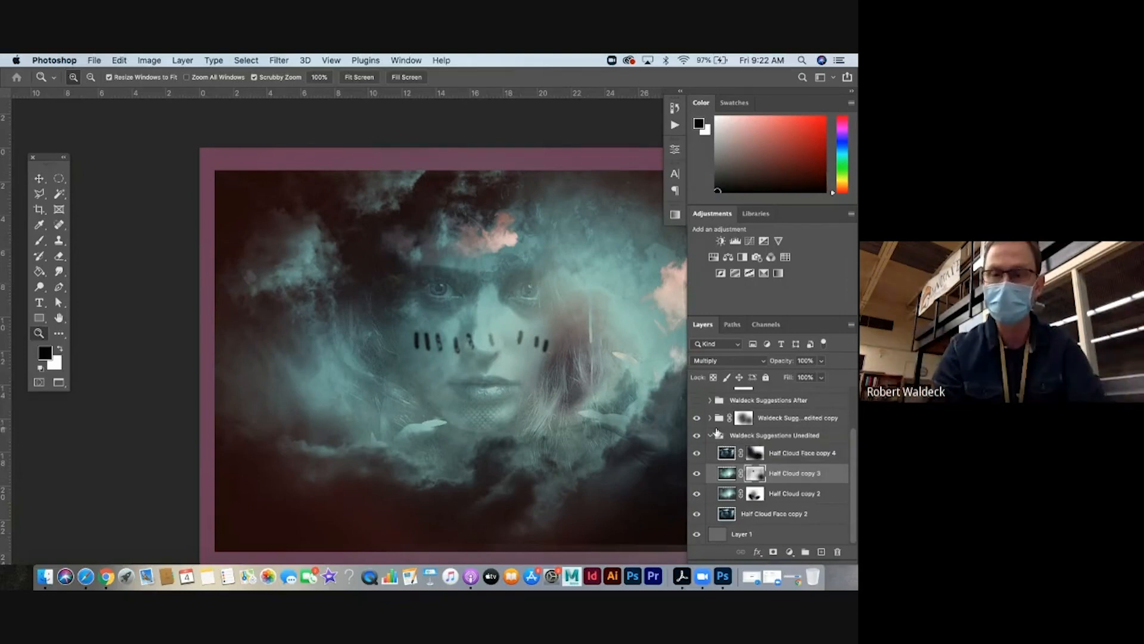
left_click(713, 437)
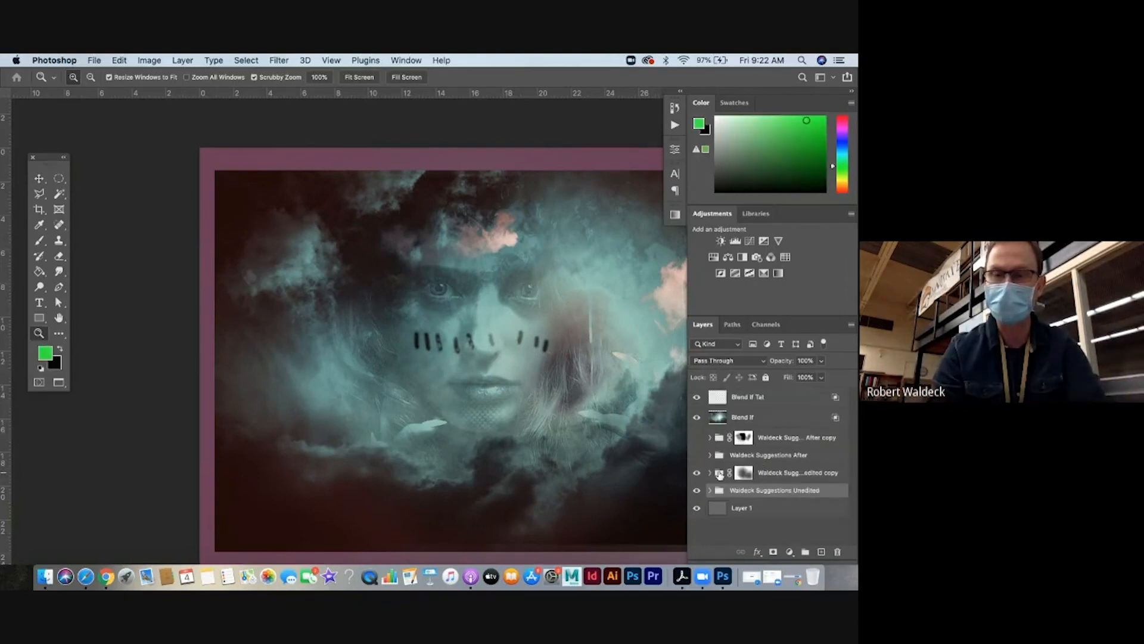
Review the Unedited copy group's mask and the Blend If layer's blending options without changing them.
left_click(744, 474)
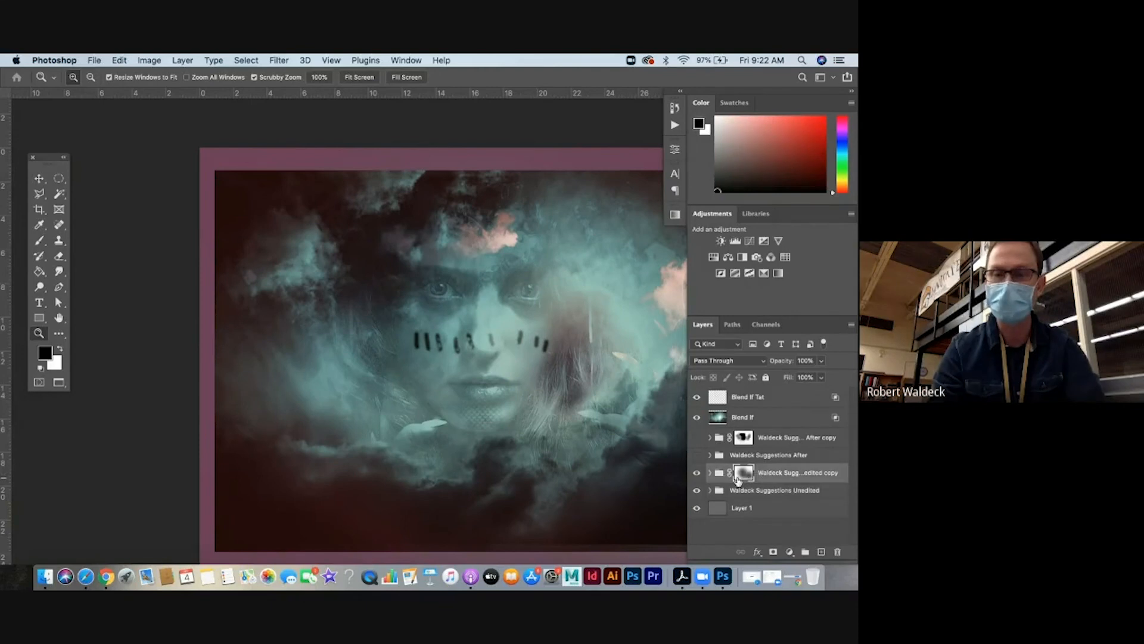
left_click(719, 420)
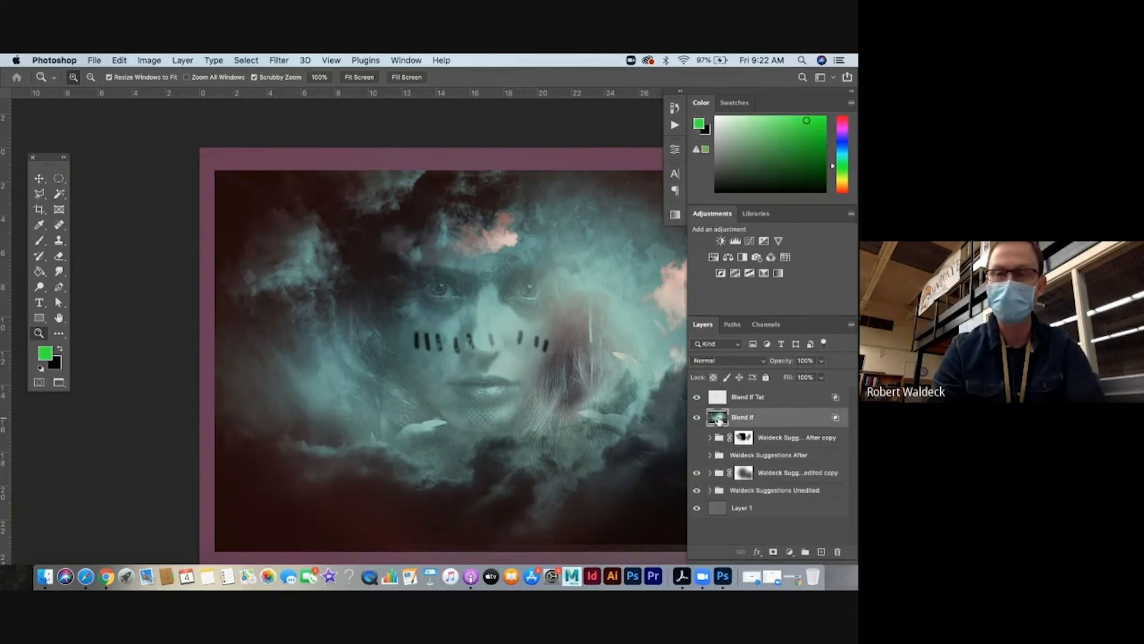
double_click(720, 418)
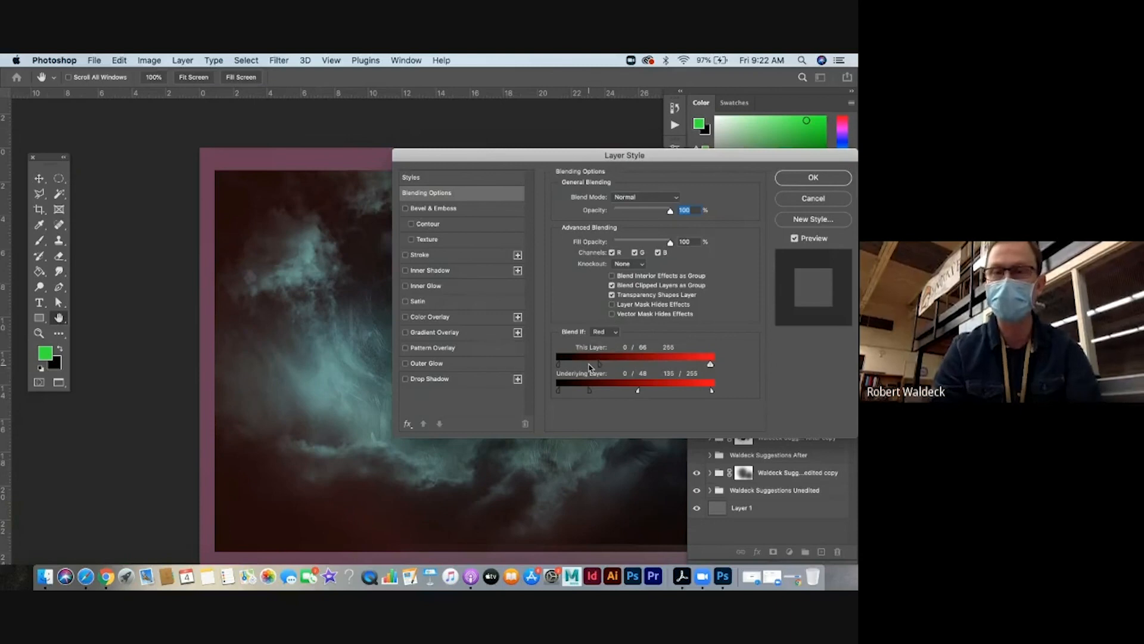
left_click(812, 178)
key("z")
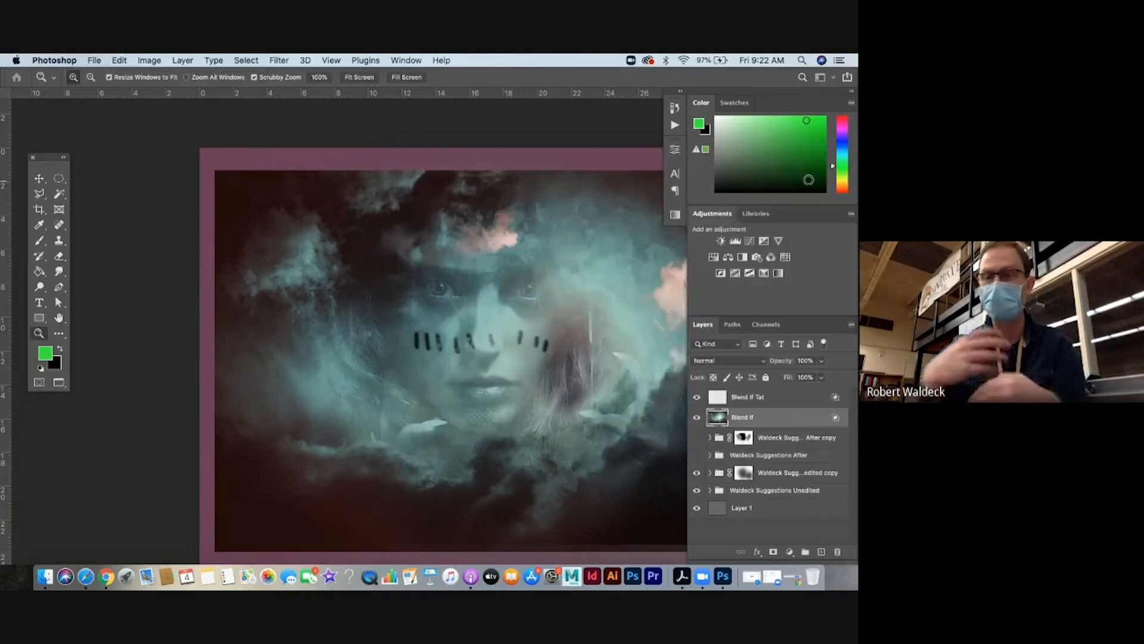